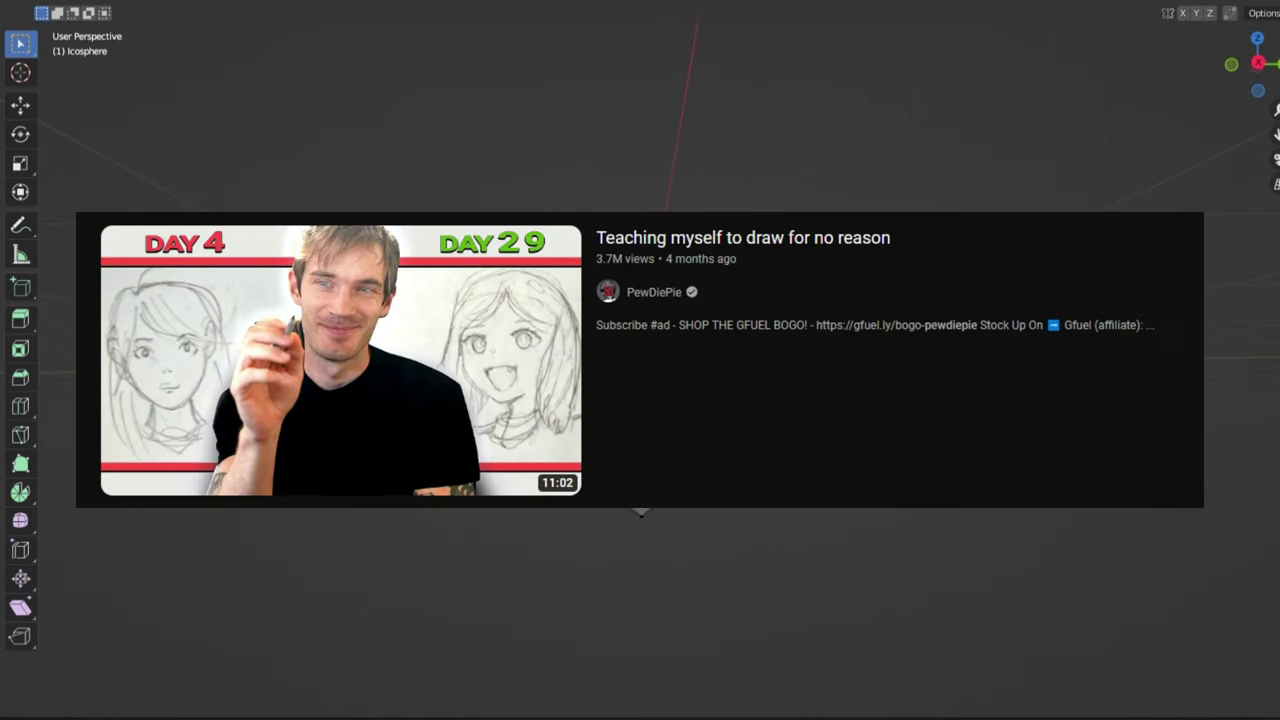
# Step: Undo the last edit so the icosphere's selected edges can be beveled again
pyautogui.hotkey('ctrl', 'z')
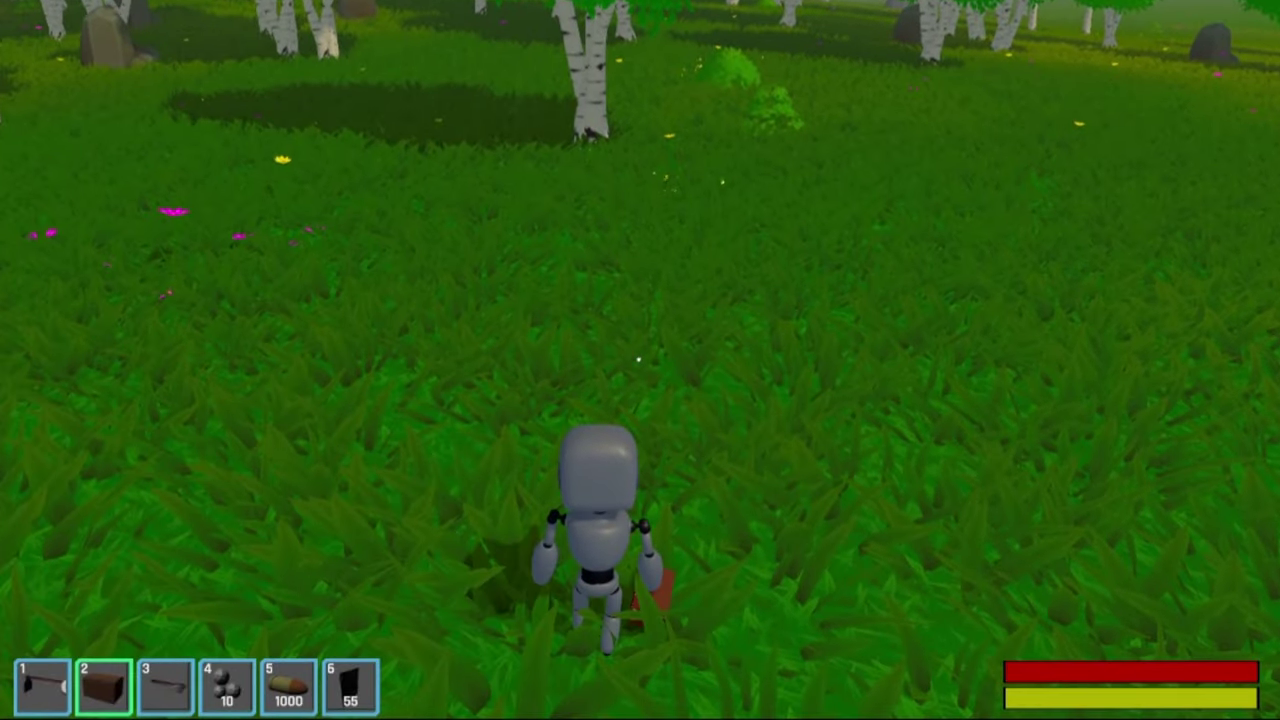
# Step: Equip the red chest from hotbar slot 2 and walk the robot back from it
pyautogui.press('2')
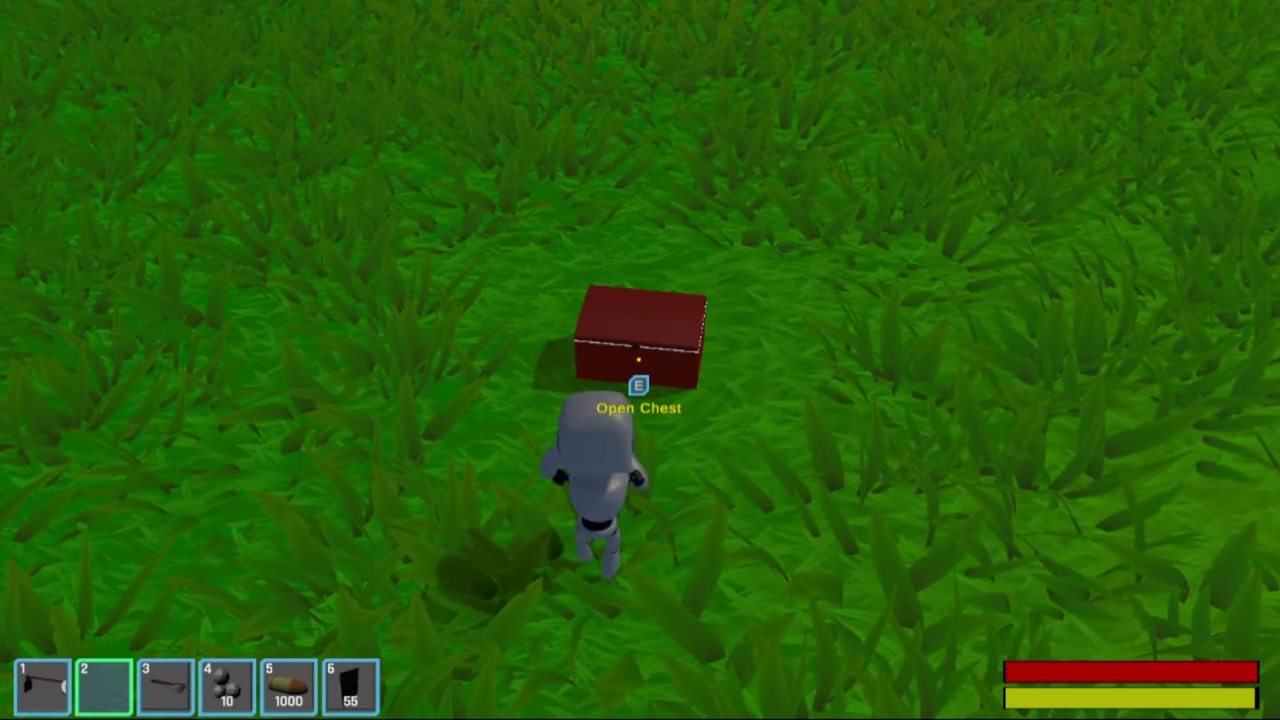
pyautogui.press('s')
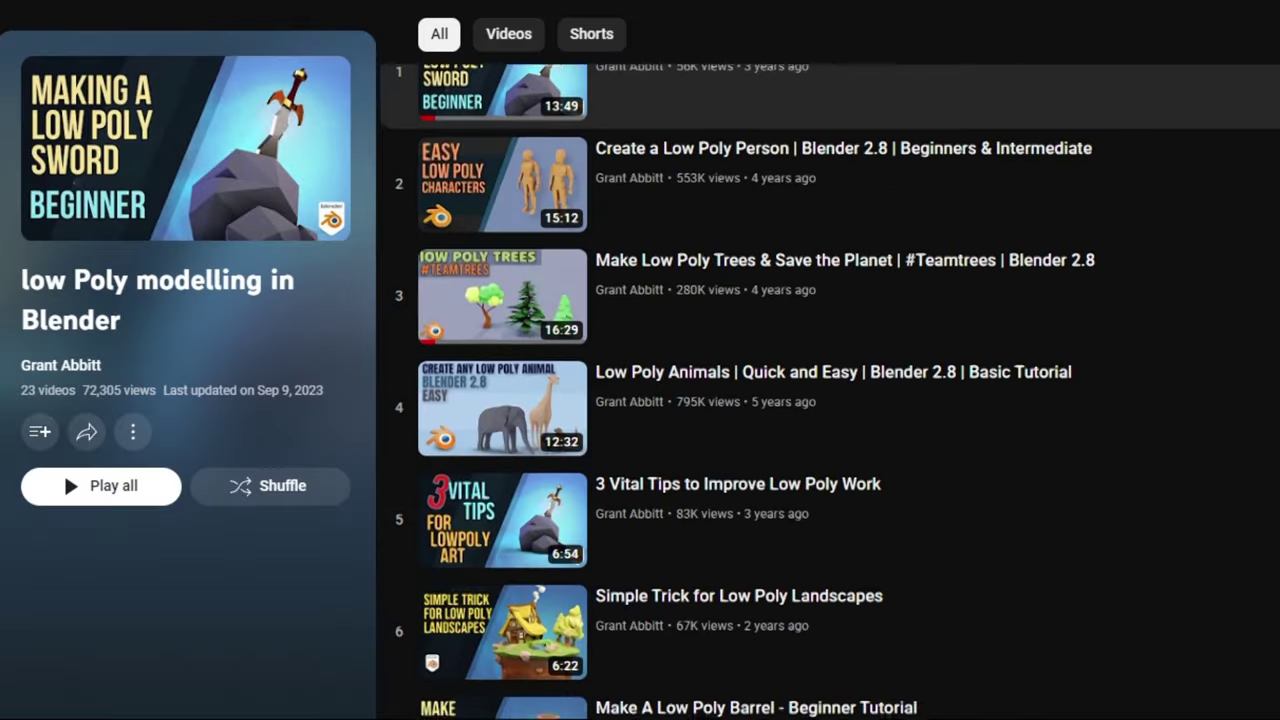
# Step: Scroll down through the low Poly modelling in Blender playlist's video list
pyautogui.scroll(-3, 830, 390)
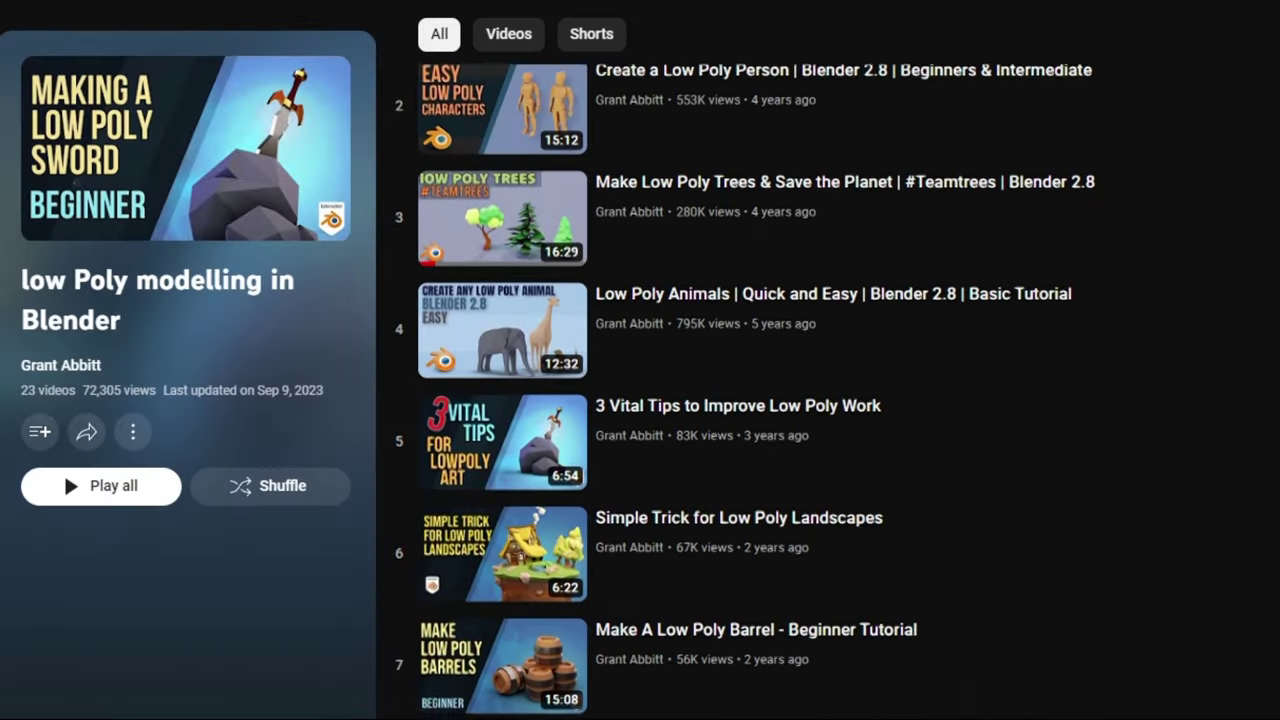
pyautogui.scroll(-3, 830, 390)
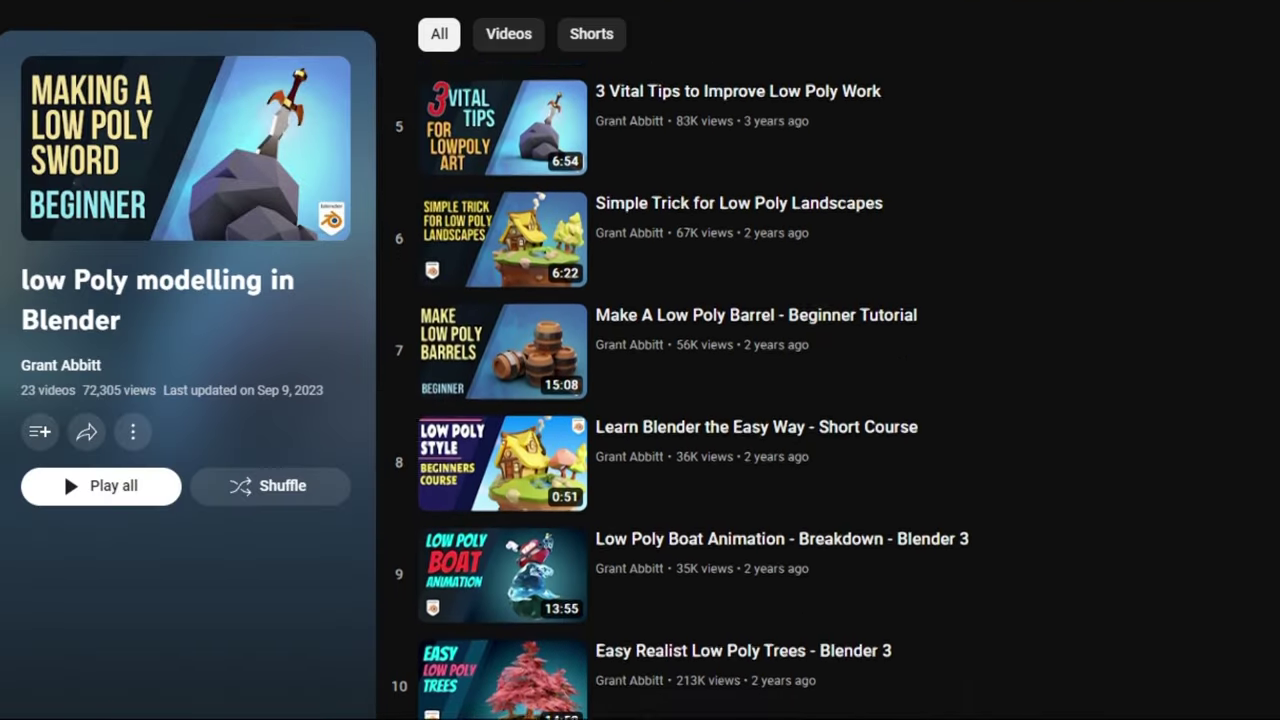
pyautogui.scroll(-3, 830, 390)
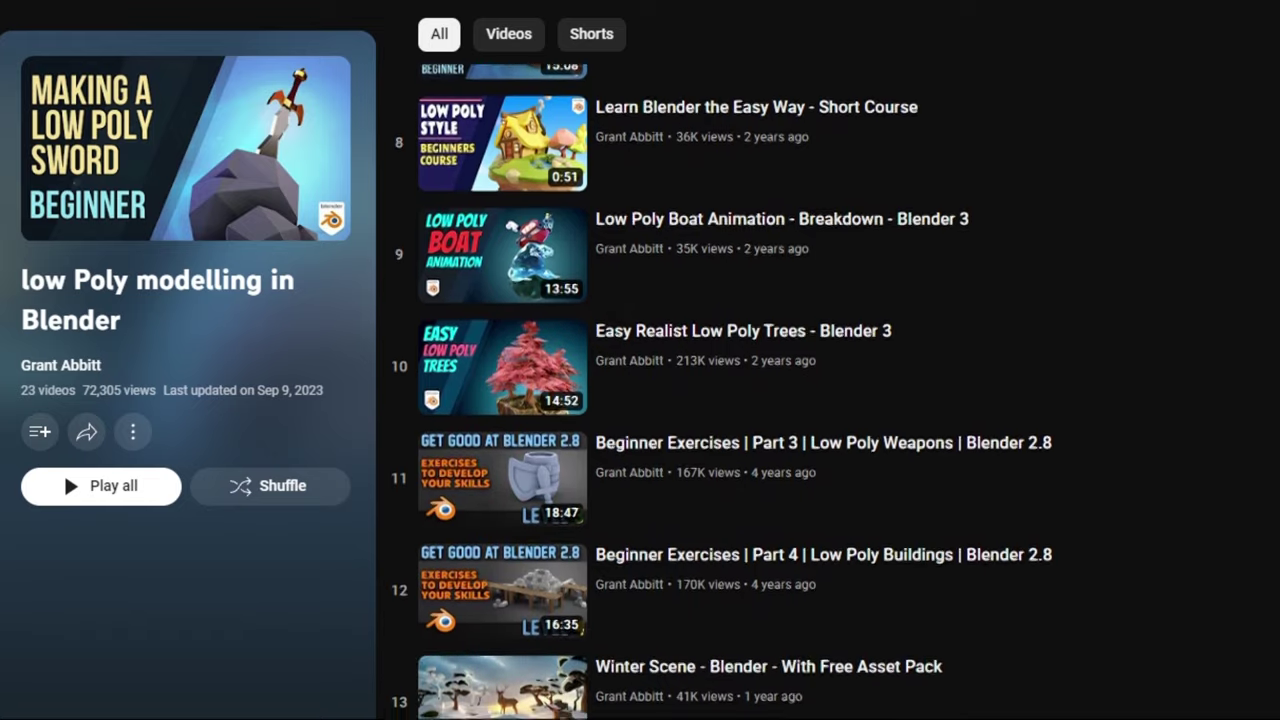
pyautogui.scroll(-1, 830, 390)
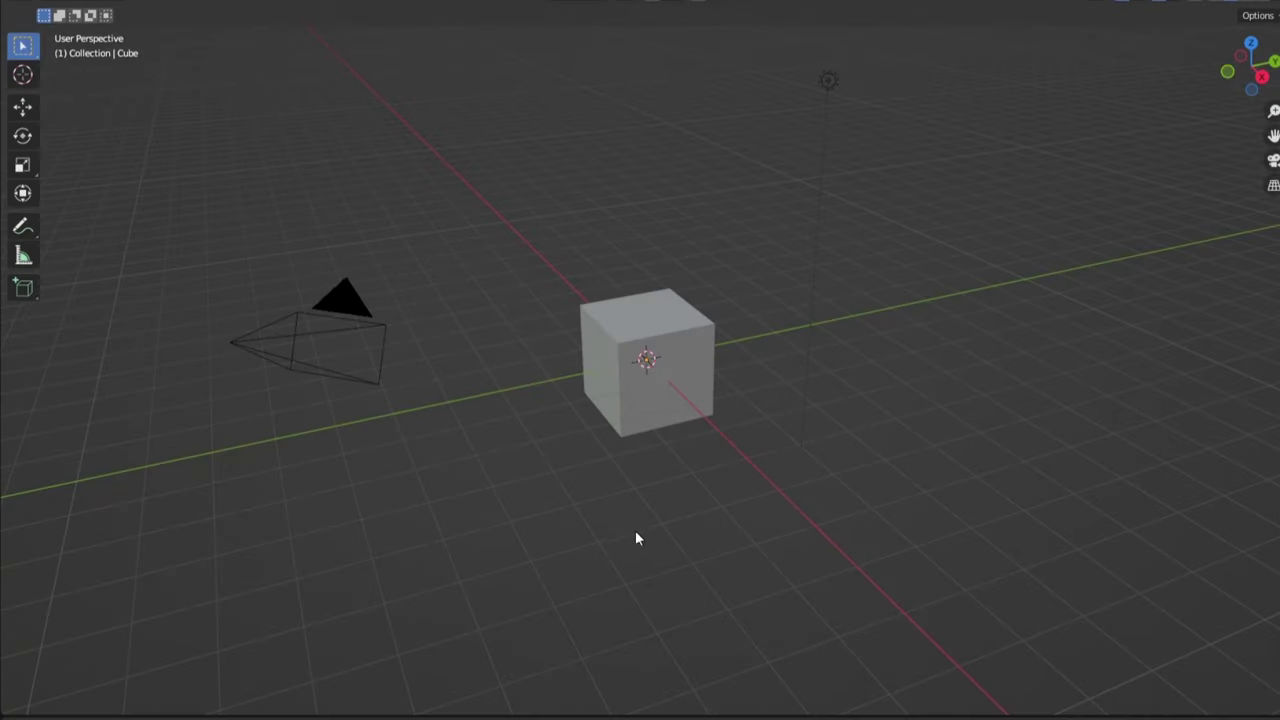
# Step: Replace the default cube with a cylinder mesh and expand its settings
pyautogui.press('Delete')
pyautogui.hotkey('shift', 'a')
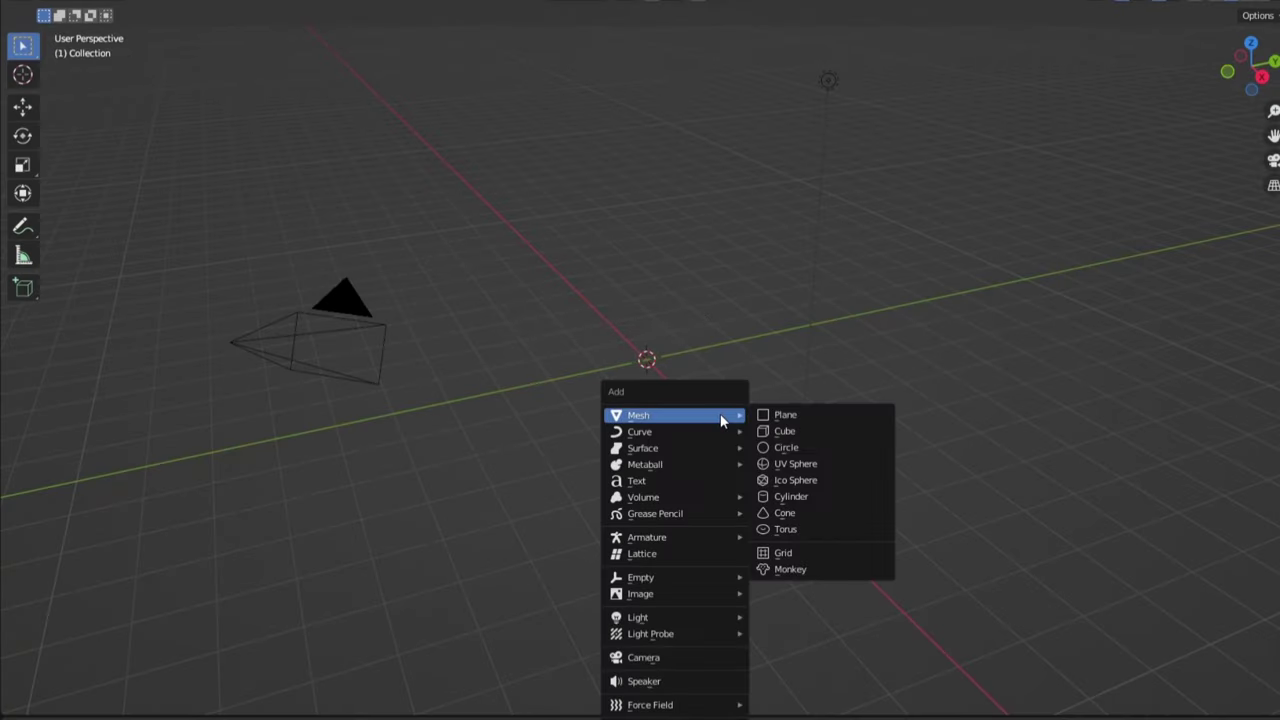
pyautogui.click(825, 505)
pyautogui.click(117, 702)
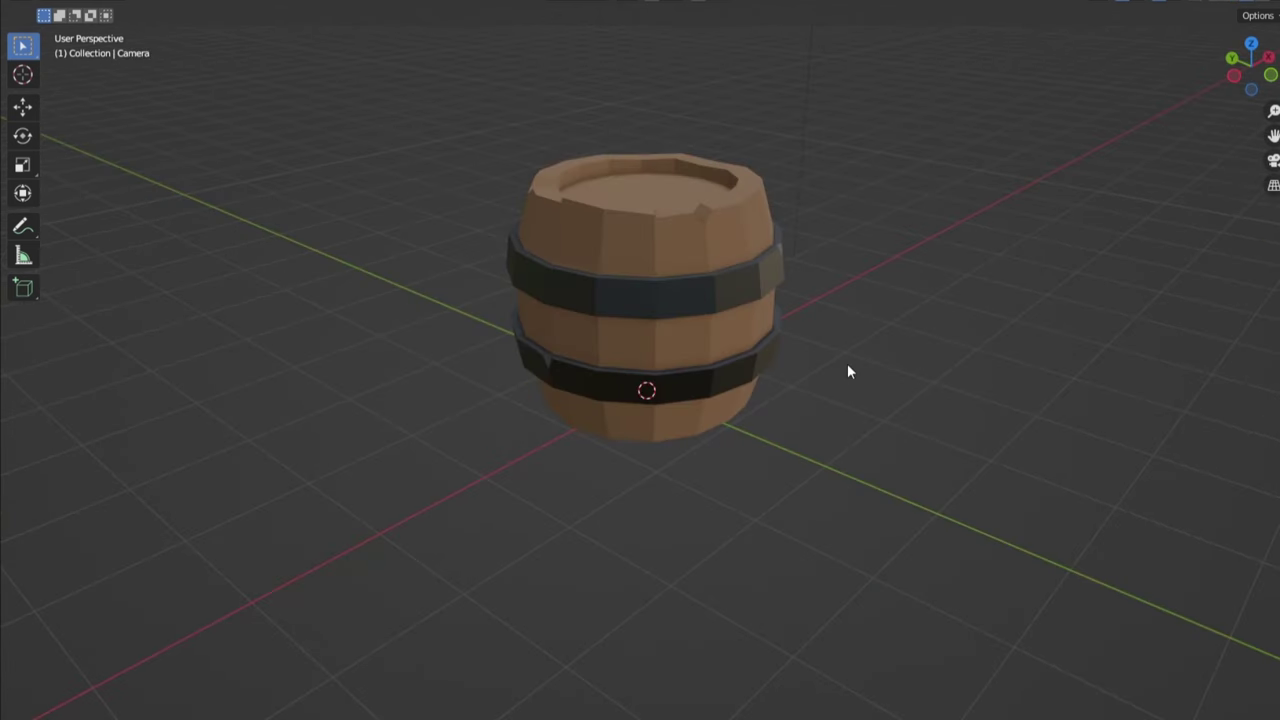
# Step: Orbit around the finished barrel, low-poly rock, sword and reference image
pyautogui.moveTo(370, 660); pyautogui.dragTo(555, 661, button='middle')
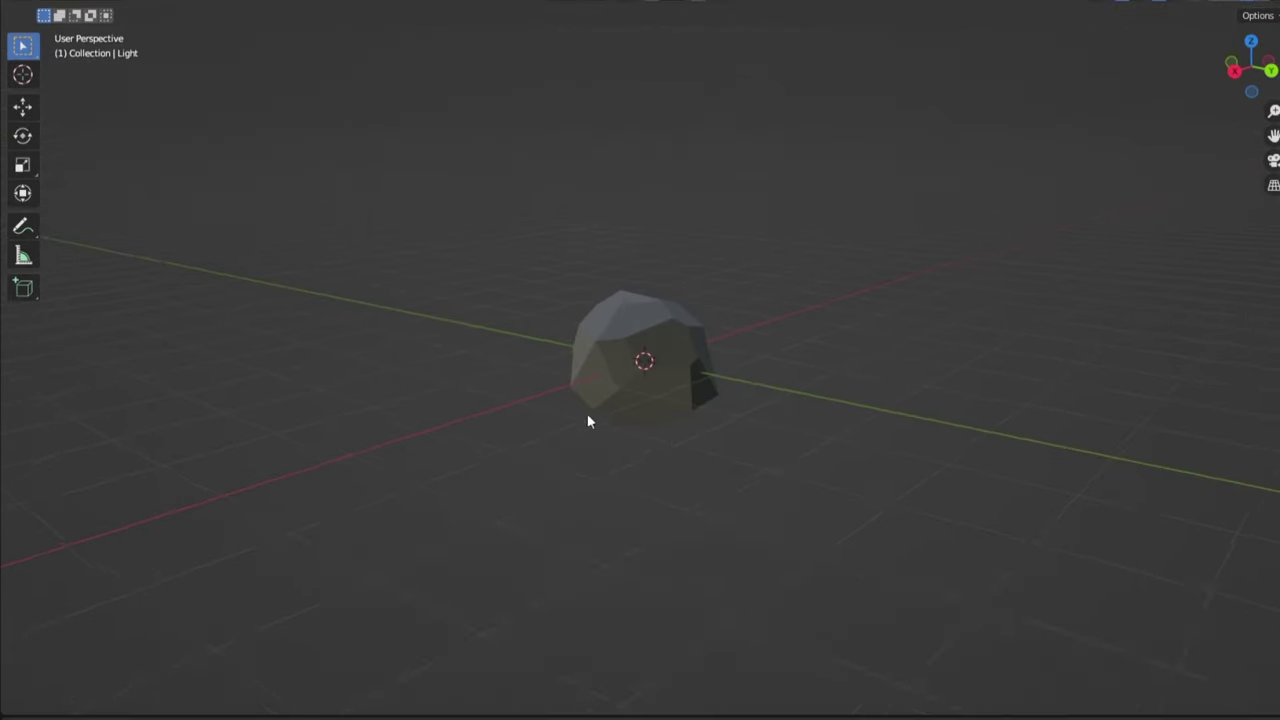
pyautogui.moveTo(588, 418)
pyautogui.mouseDown(button='middle')
pyautogui.moveTo(557, 463)
pyautogui.moveTo(534, 466)
pyautogui.moveTo(589, 410)
pyautogui.mouseUp(button='middle')
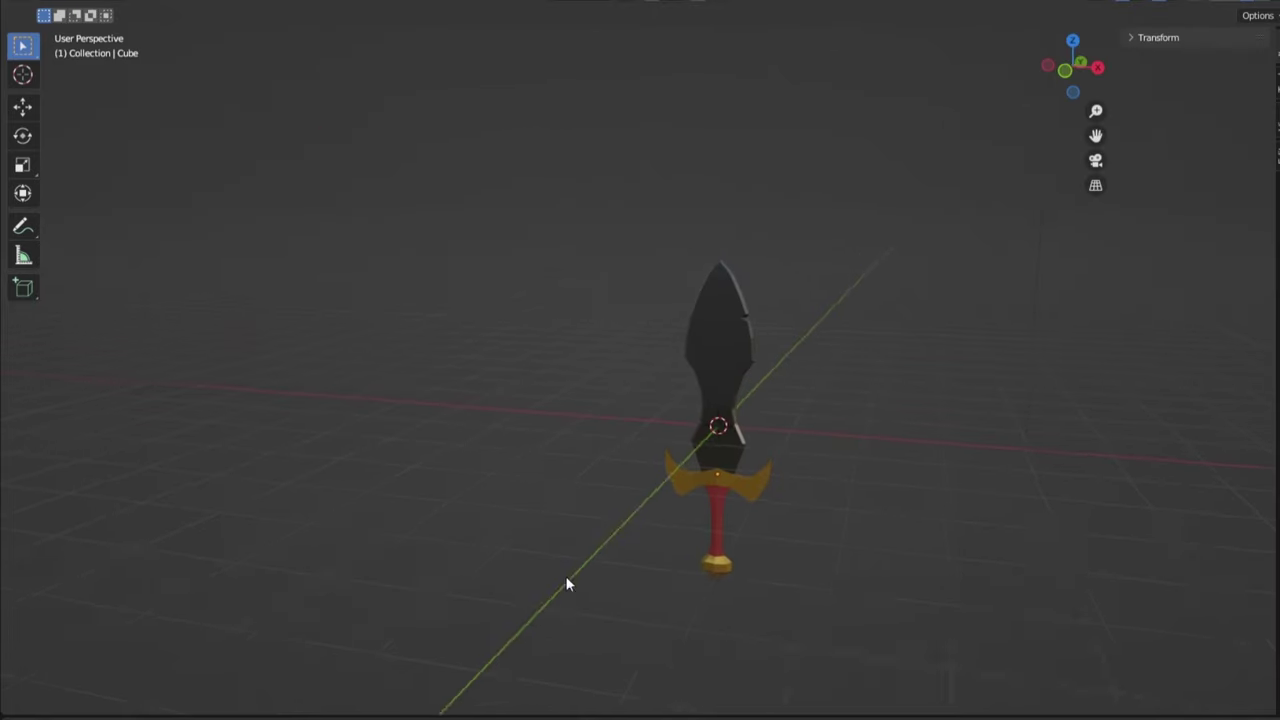
pyautogui.moveTo(566, 577); pyautogui.dragTo(609, 583, button='middle')
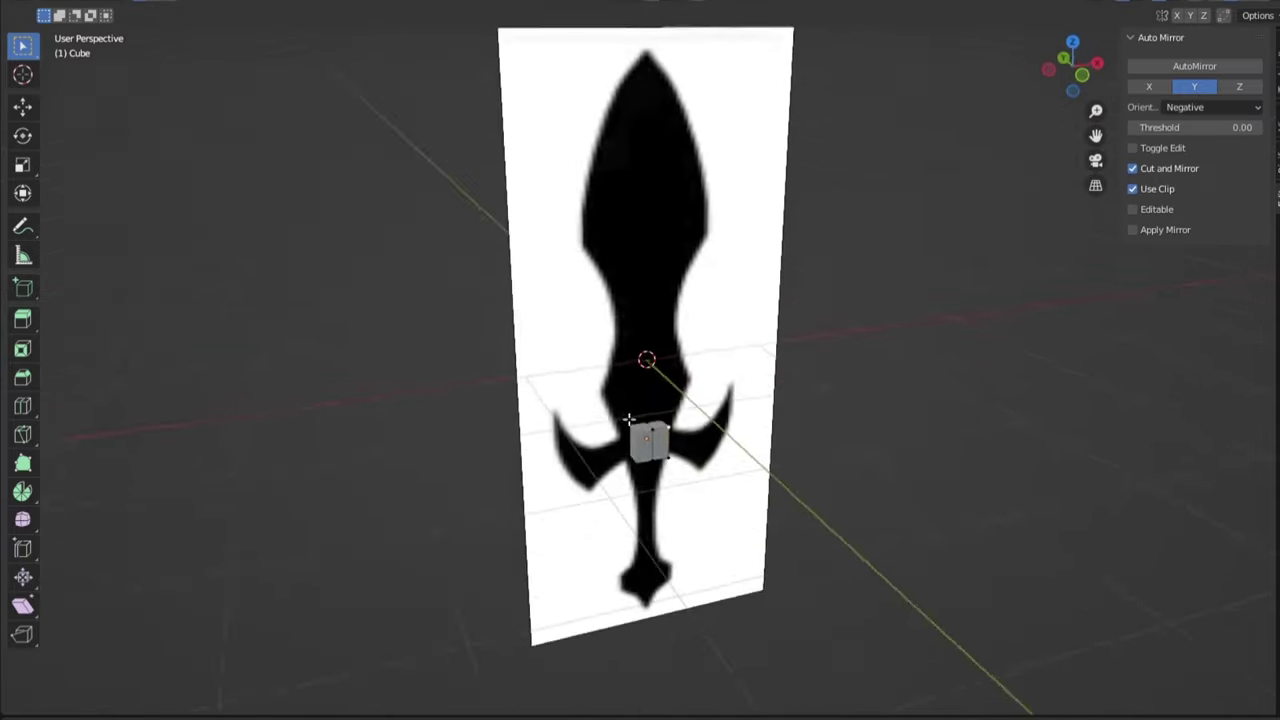
pyautogui.moveTo(700, 440); pyautogui.dragTo(760, 444, button='middle')
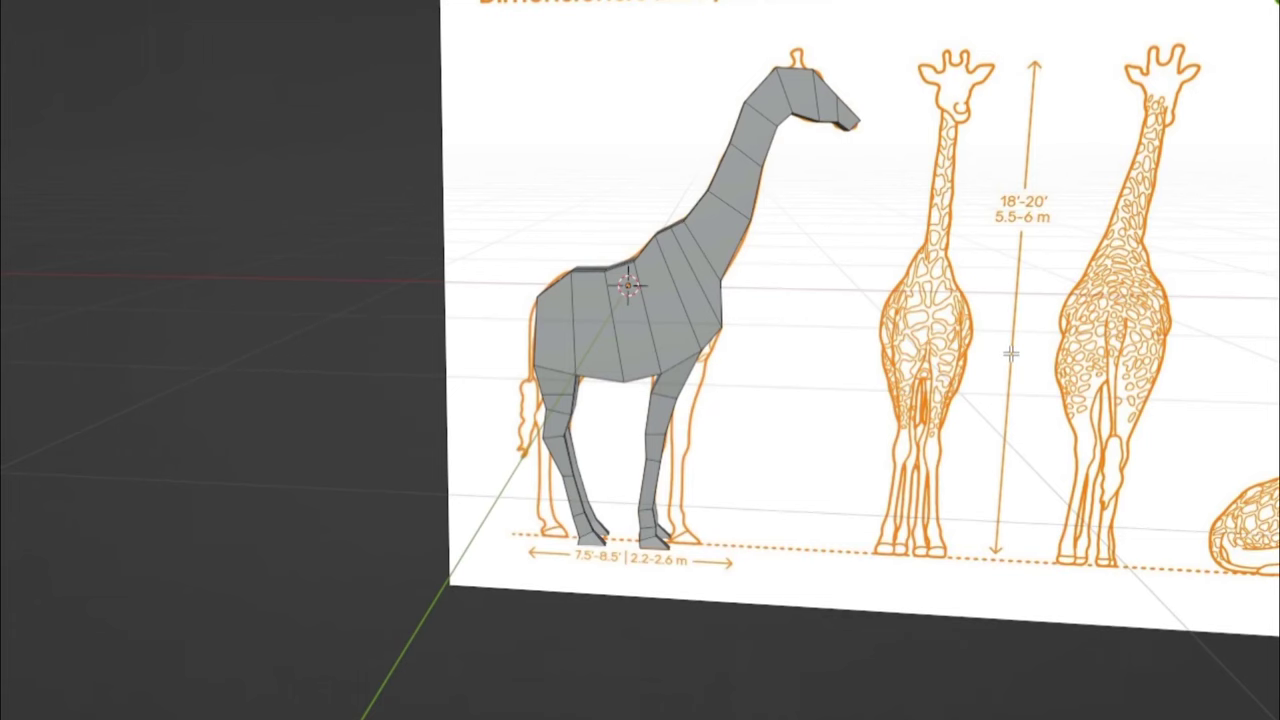
# Step: Orbit the tutorial's low-poly giraffe from its front to its side
pyautogui.moveTo(1012, 353); pyautogui.dragTo(808, 366, button='middle')
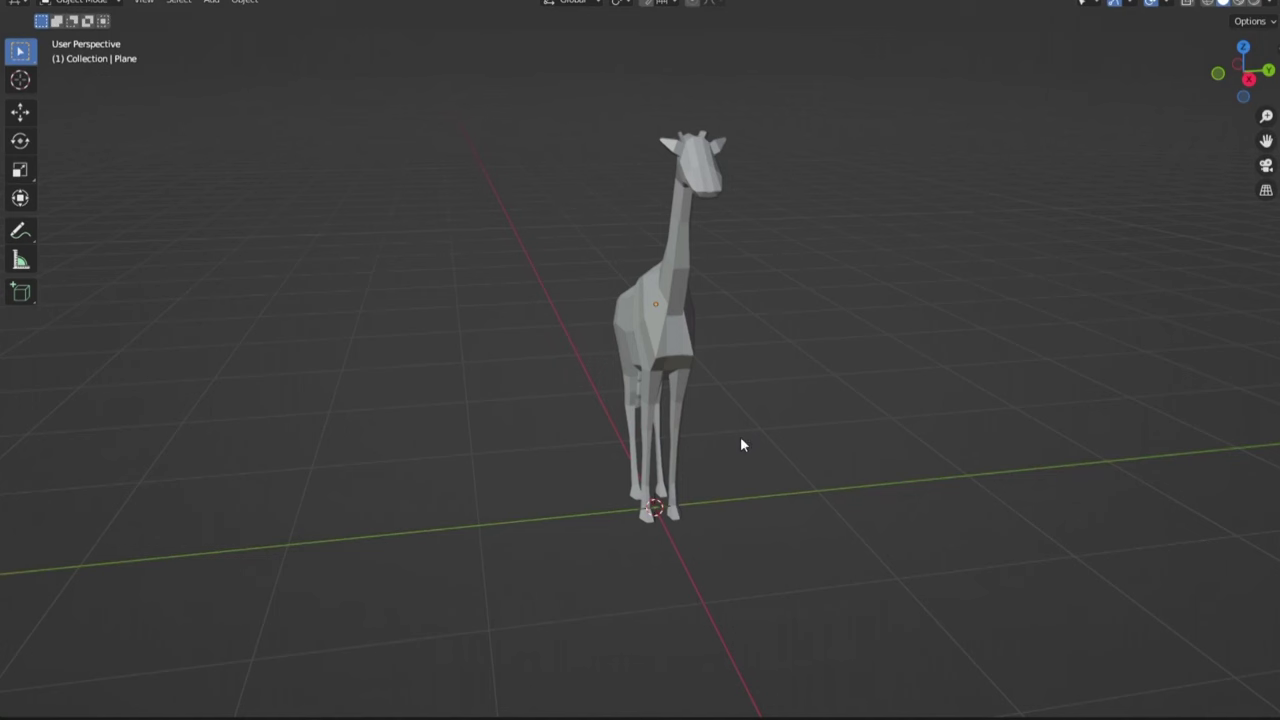
# Step: Inspect the giraffe, rocks and crate, then rotate the chest lid open
pyautogui.moveTo(740, 448); pyautogui.dragTo(991, 423, button='middle')
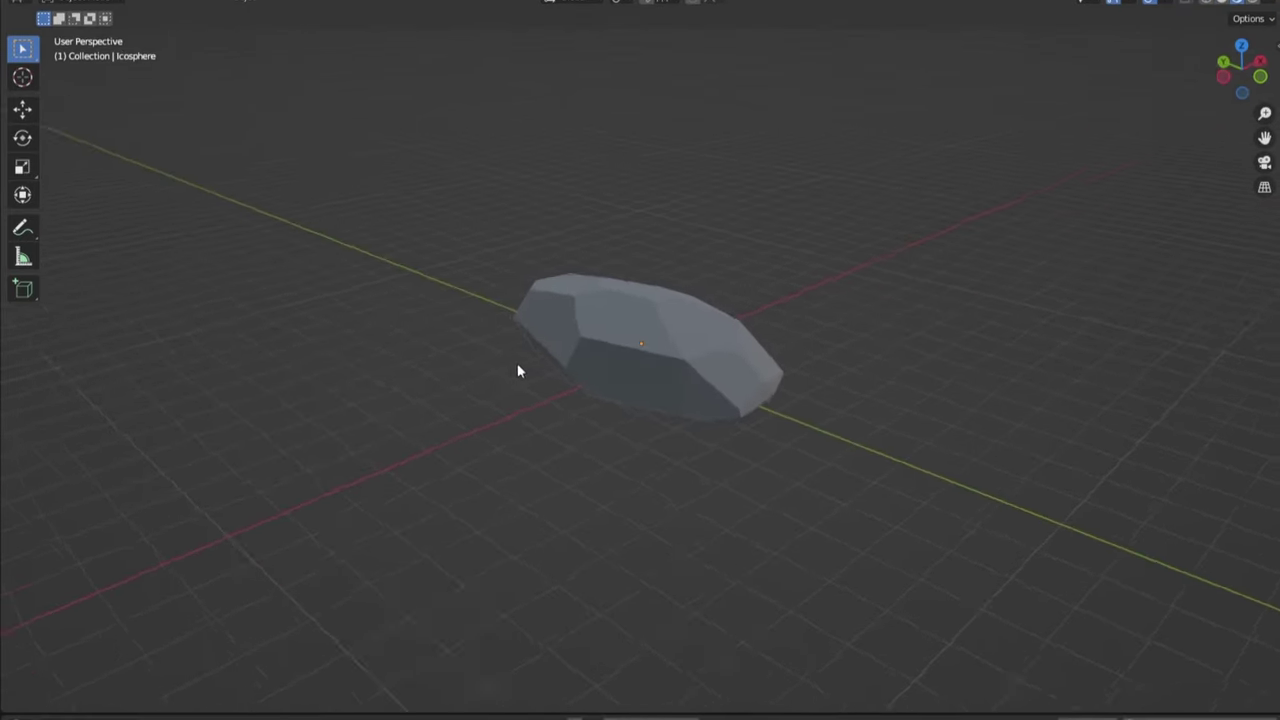
pyautogui.moveTo(517, 371); pyautogui.dragTo(542, 377, button='middle')
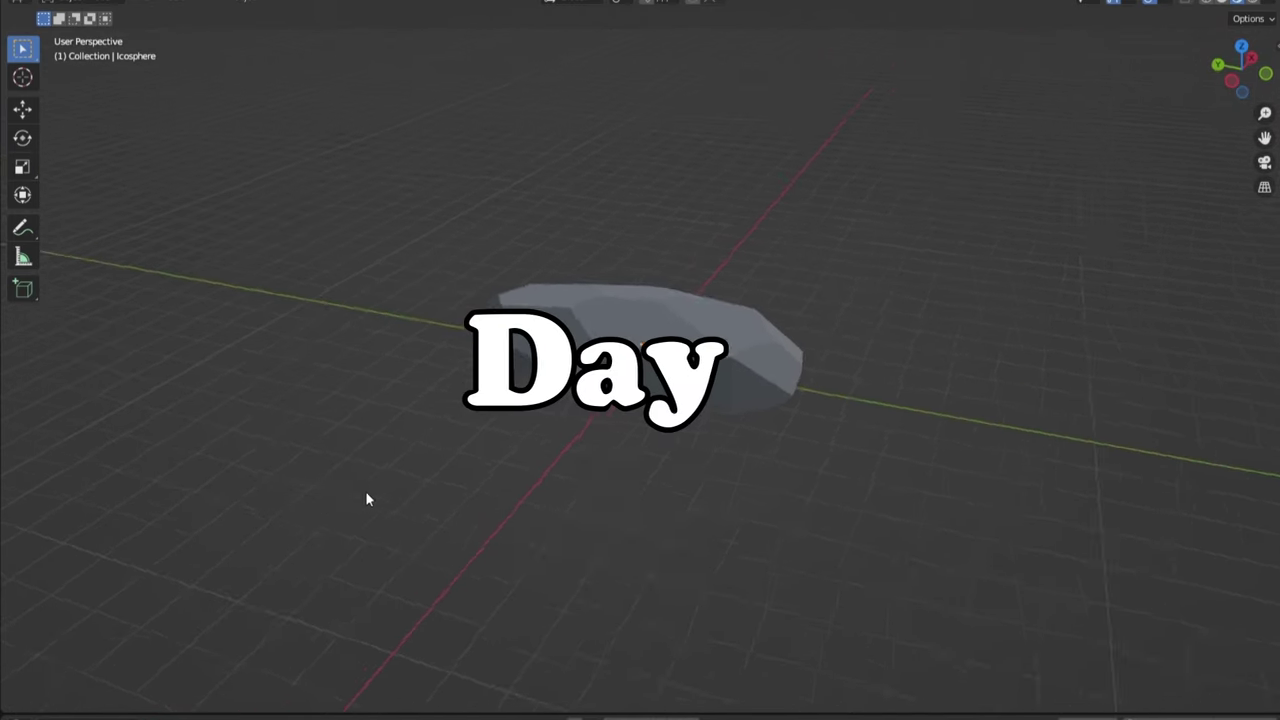
pyautogui.moveTo(366, 499); pyautogui.dragTo(389, 495, button='middle')
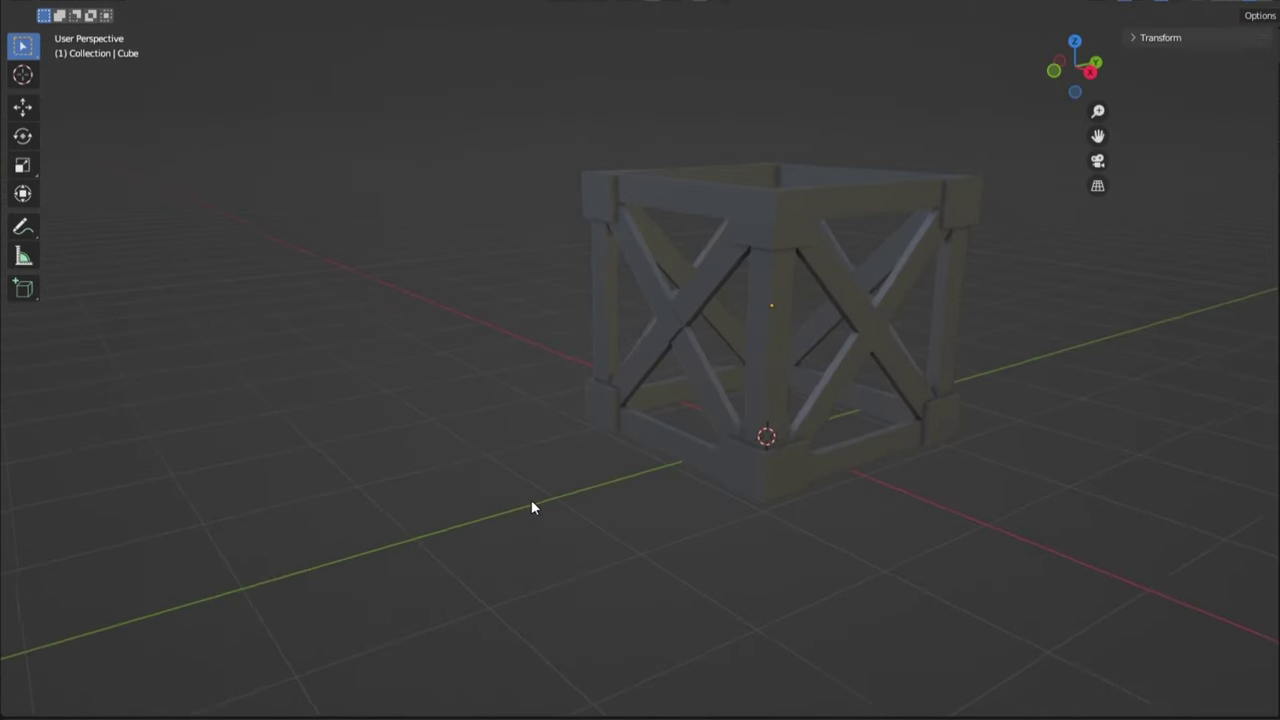
pyautogui.moveTo(531, 499); pyautogui.dragTo(706, 506, button='middle')
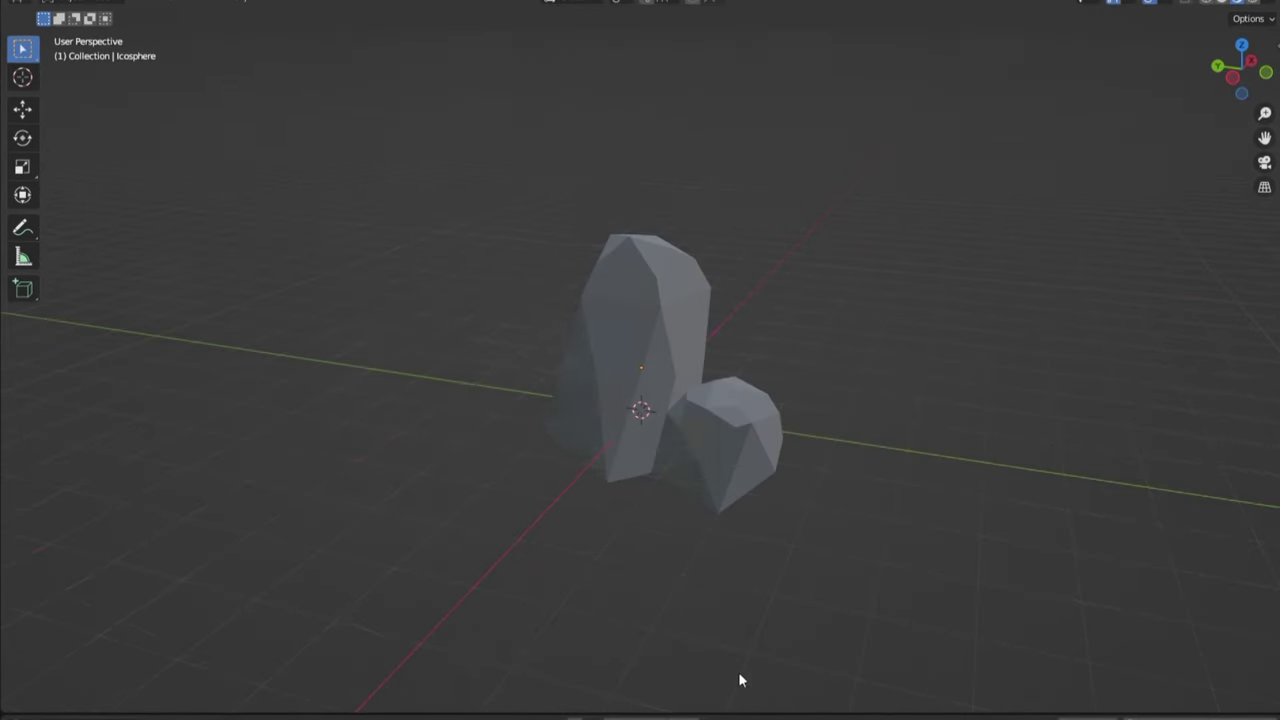
pyautogui.moveTo(740, 677)
pyautogui.mouseDown(button='middle')
pyautogui.moveTo(674, 677)
pyautogui.moveTo(757, 674)
pyautogui.mouseUp(button='middle')
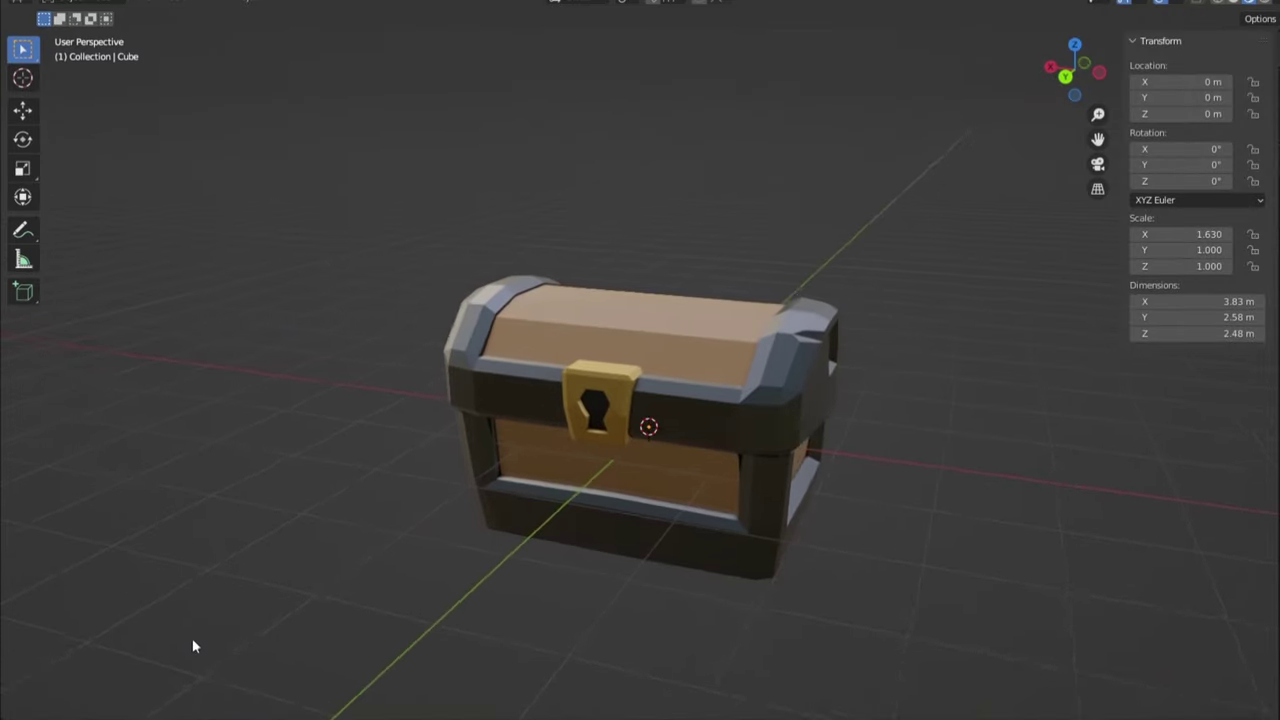
pyautogui.moveTo(192, 638); pyautogui.dragTo(283, 628, button='middle')
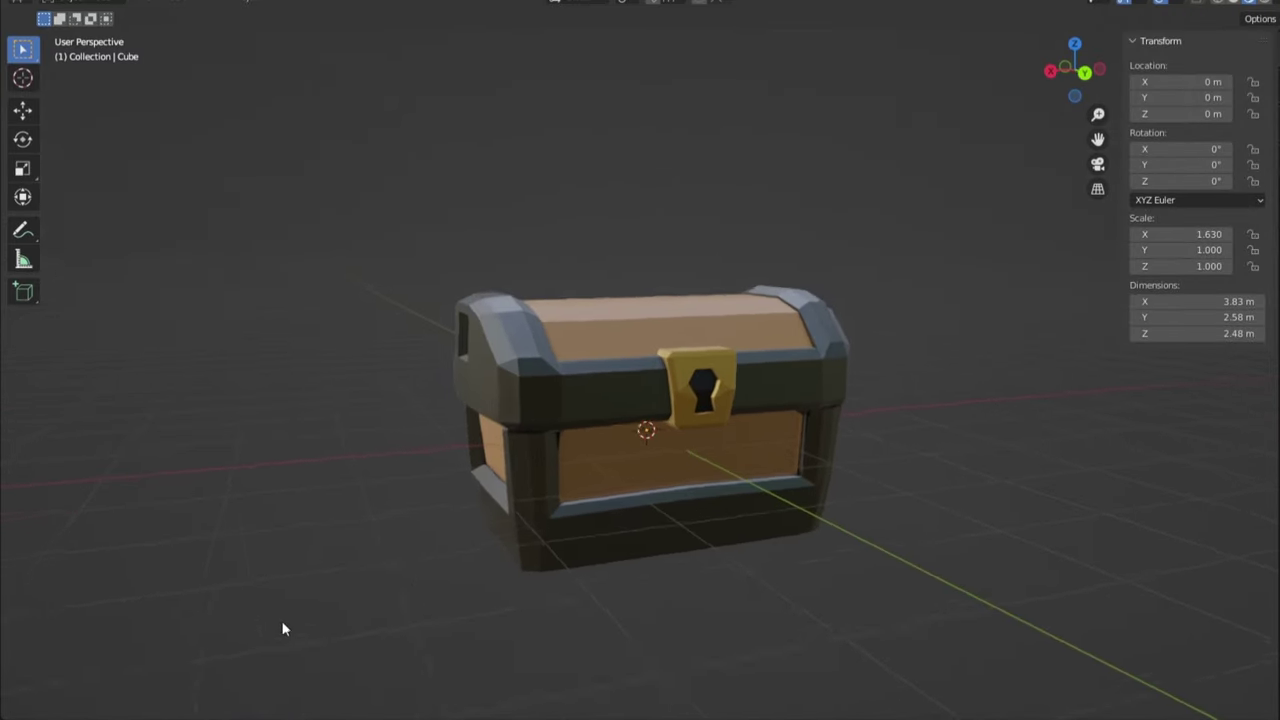
pyautogui.press('r')
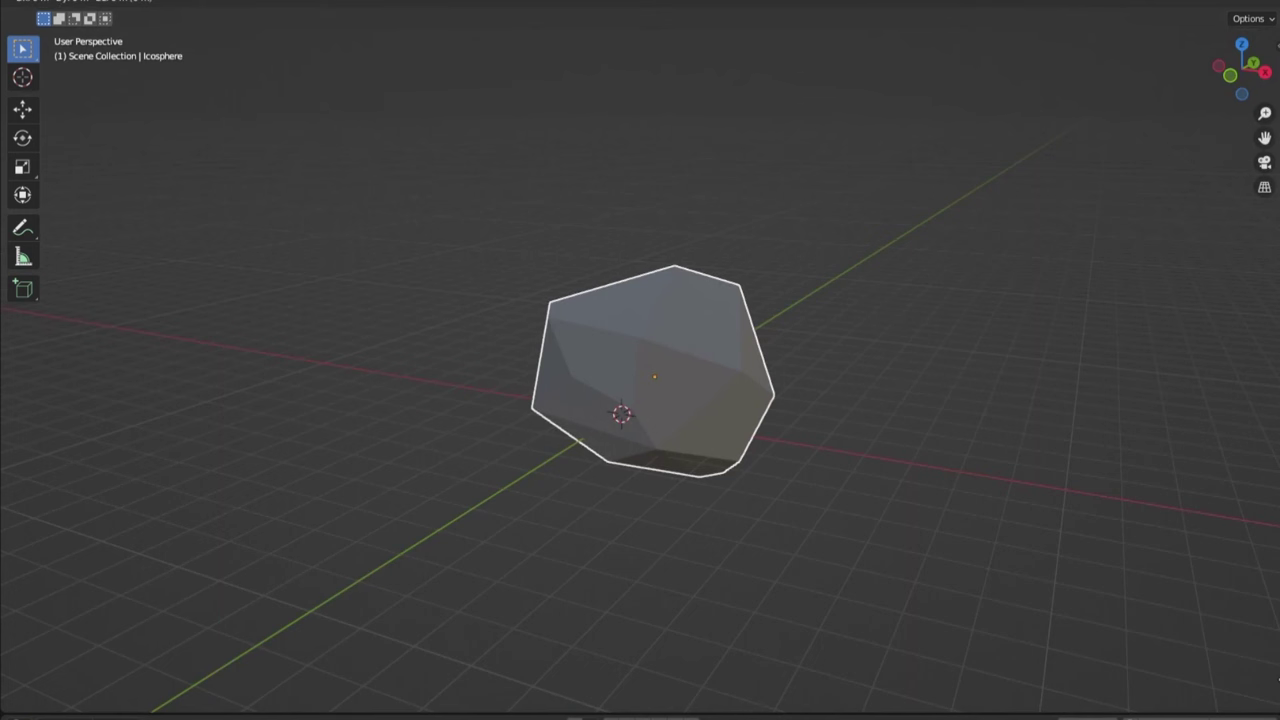
# Step: Lift the rock off the fence and select the right-hand dock deck and posts in top view
pyautogui.press('g')
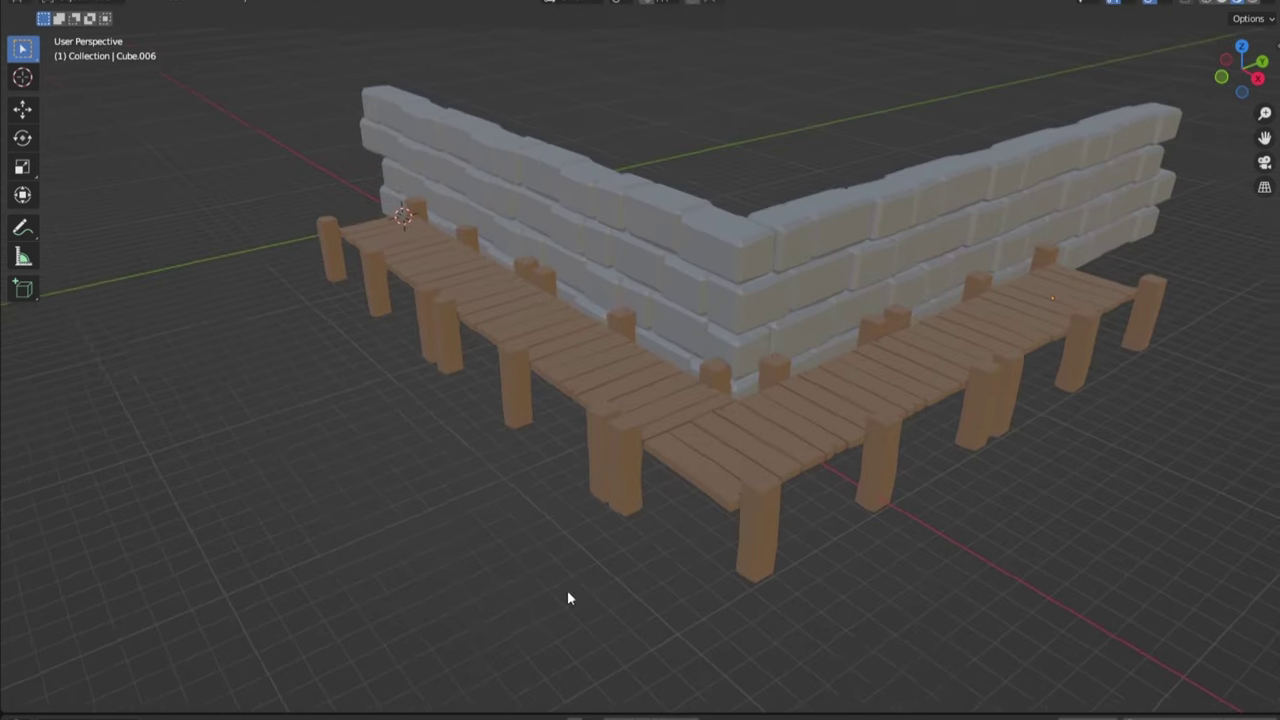
pyautogui.moveTo(567, 592); pyautogui.dragTo(657, 593, button='middle')
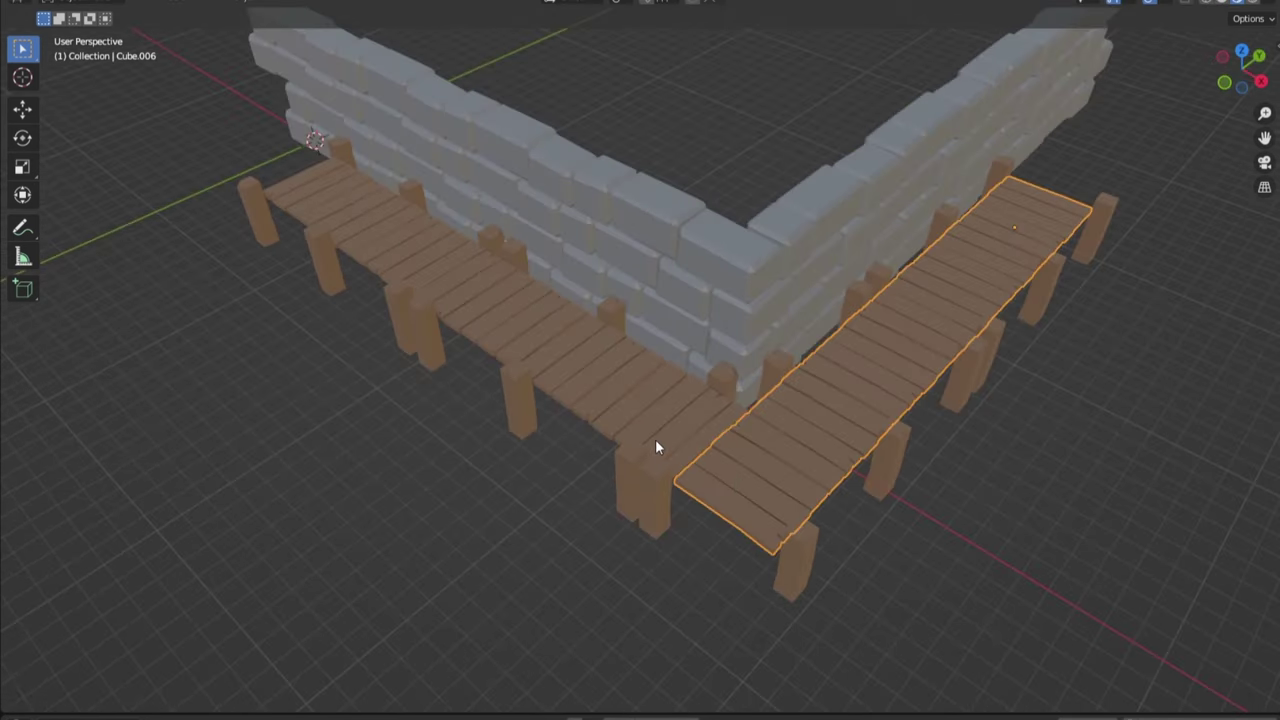
pyautogui.click(735, 467)
pyautogui.click(792, 530)
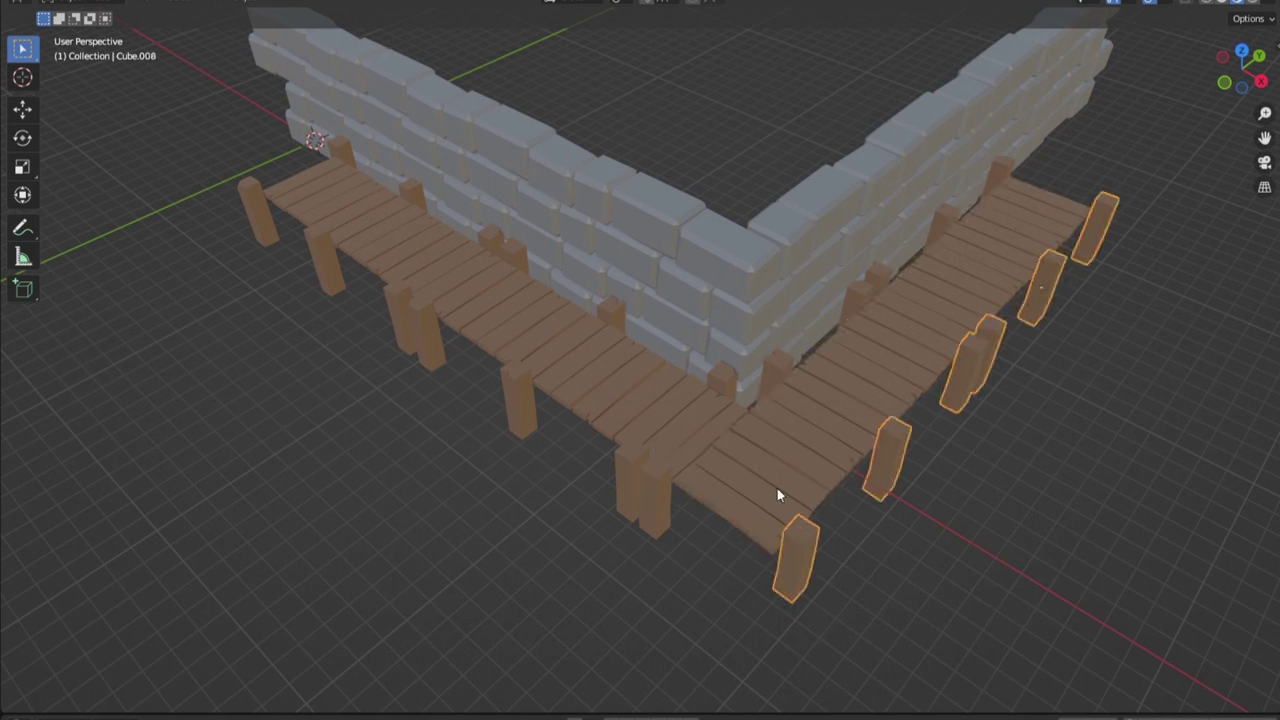
pyautogui.press('KP_7')
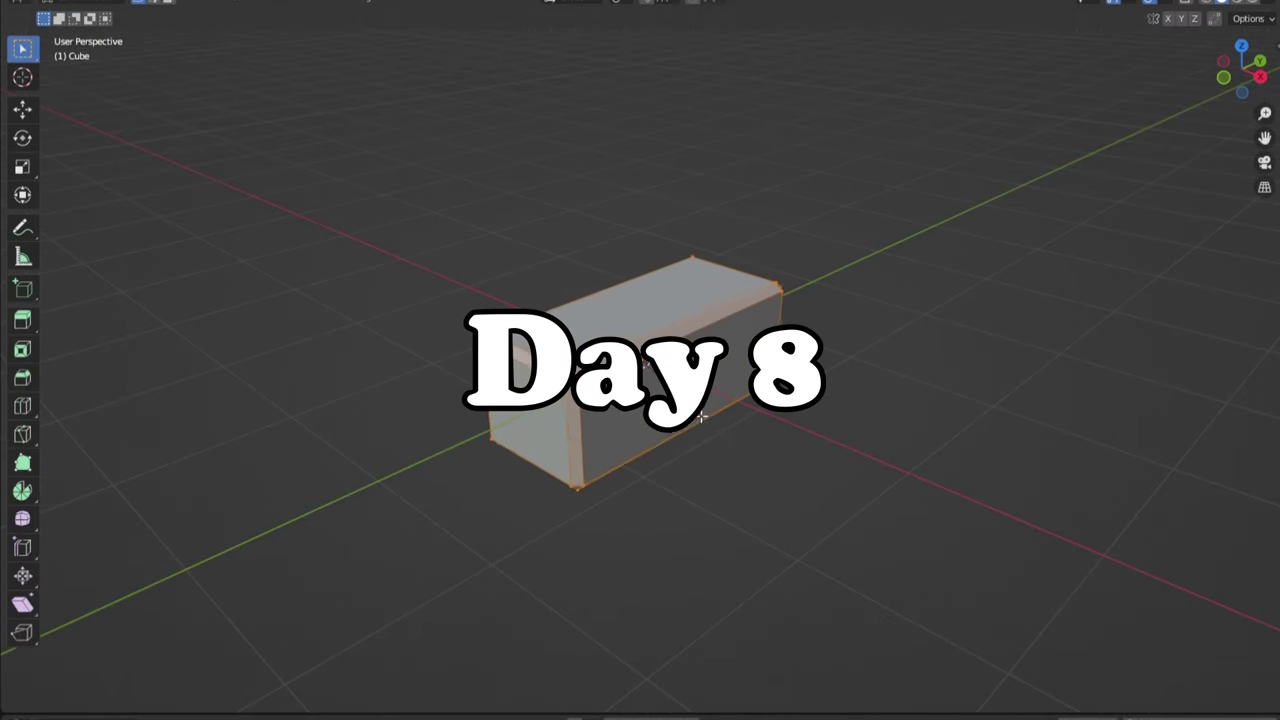
# Step: Bevel the stone block's edges and inspect the well's wooden frame from the side
pyautogui.hotkey('ctrl', 'b')
pyautogui.click(701, 417)
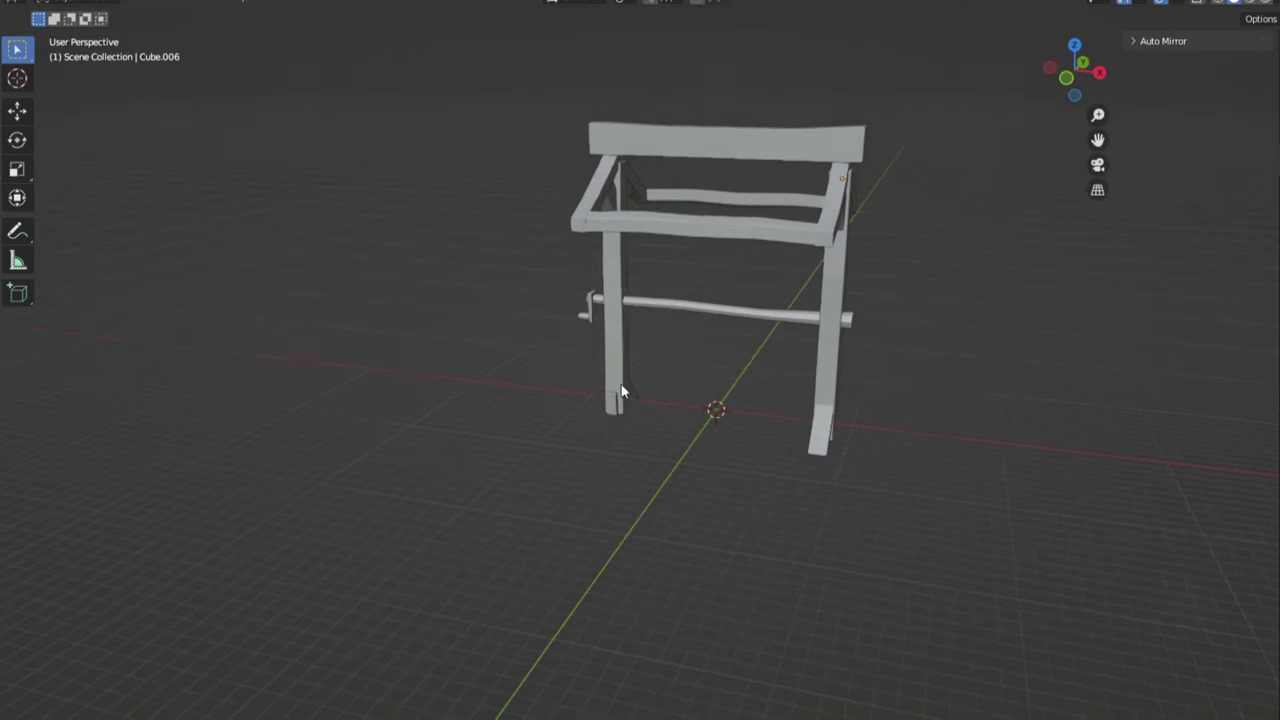
pyautogui.moveTo(620, 394); pyautogui.dragTo(839, 369, button='middle')
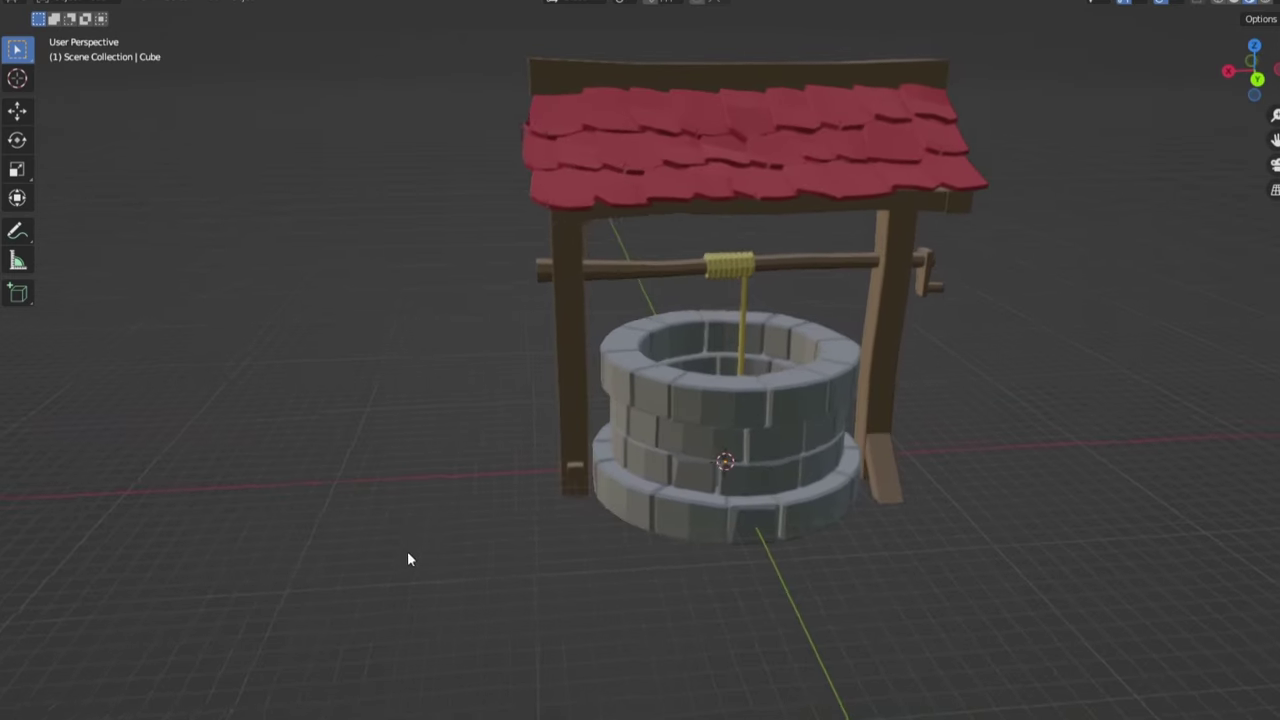
pyautogui.moveTo(408, 553); pyautogui.dragTo(824, 566, button='middle')
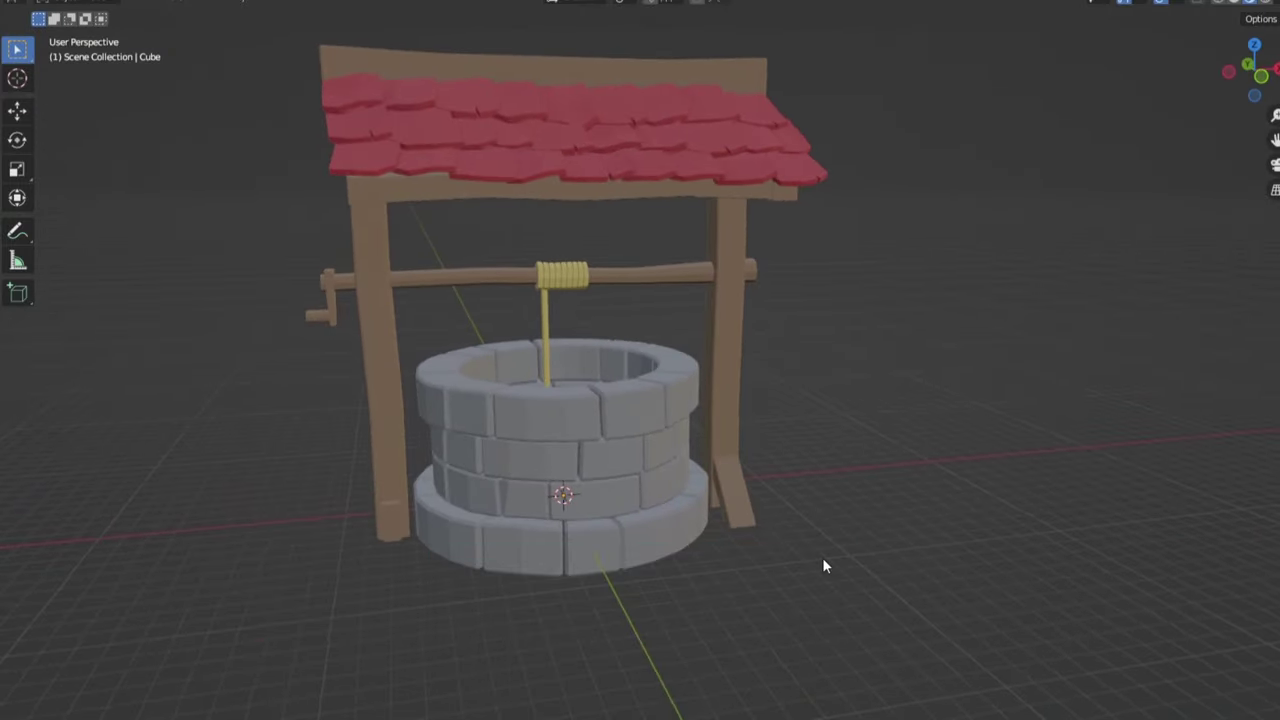
pyautogui.moveTo(946, 437); pyautogui.dragTo(960, 430, button='middle')
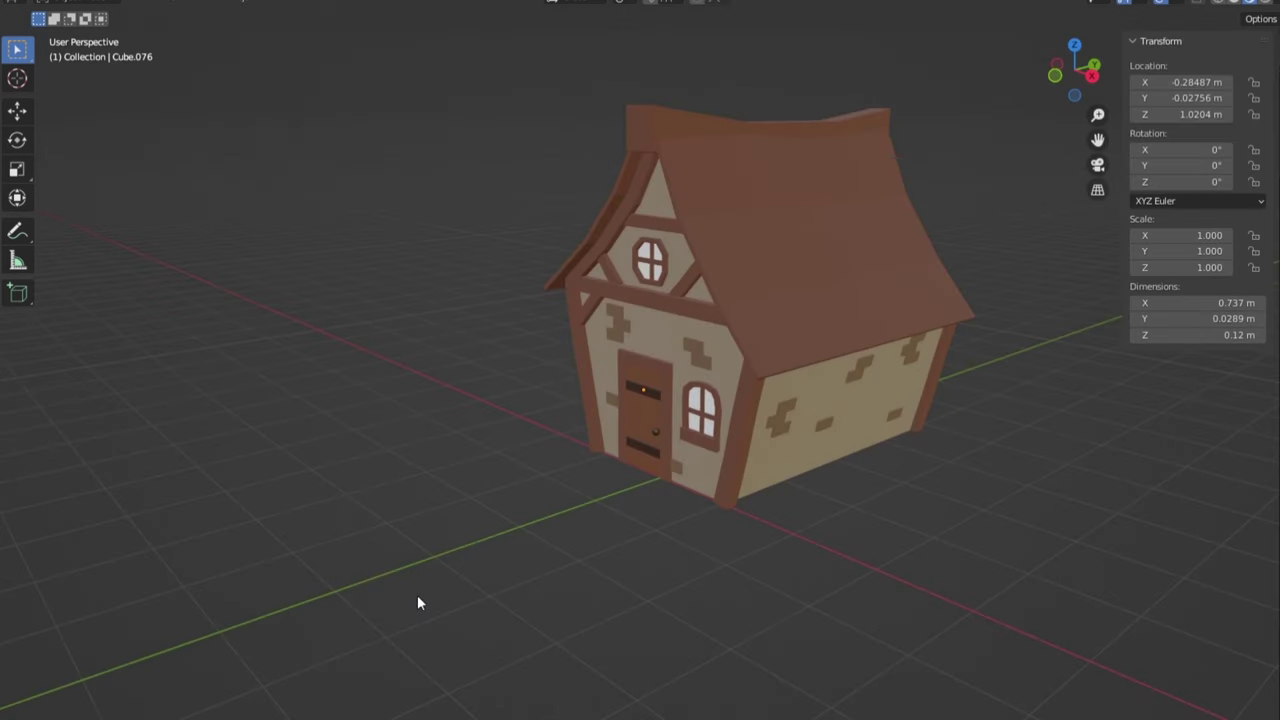
# Step: Orbit around the cottage, its chimney and the round grassy base
pyautogui.moveTo(420, 600); pyautogui.dragTo(578, 498, button='middle')
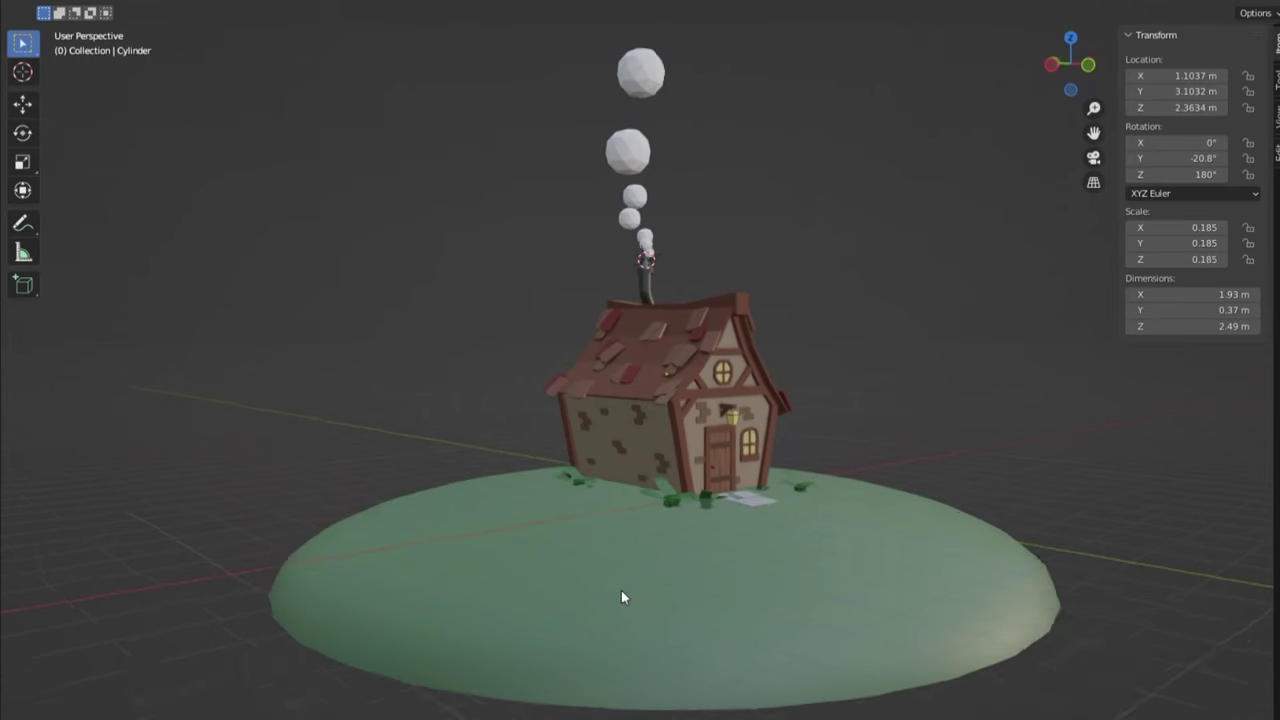
pyautogui.moveTo(621, 590); pyautogui.dragTo(480, 598, button='middle')
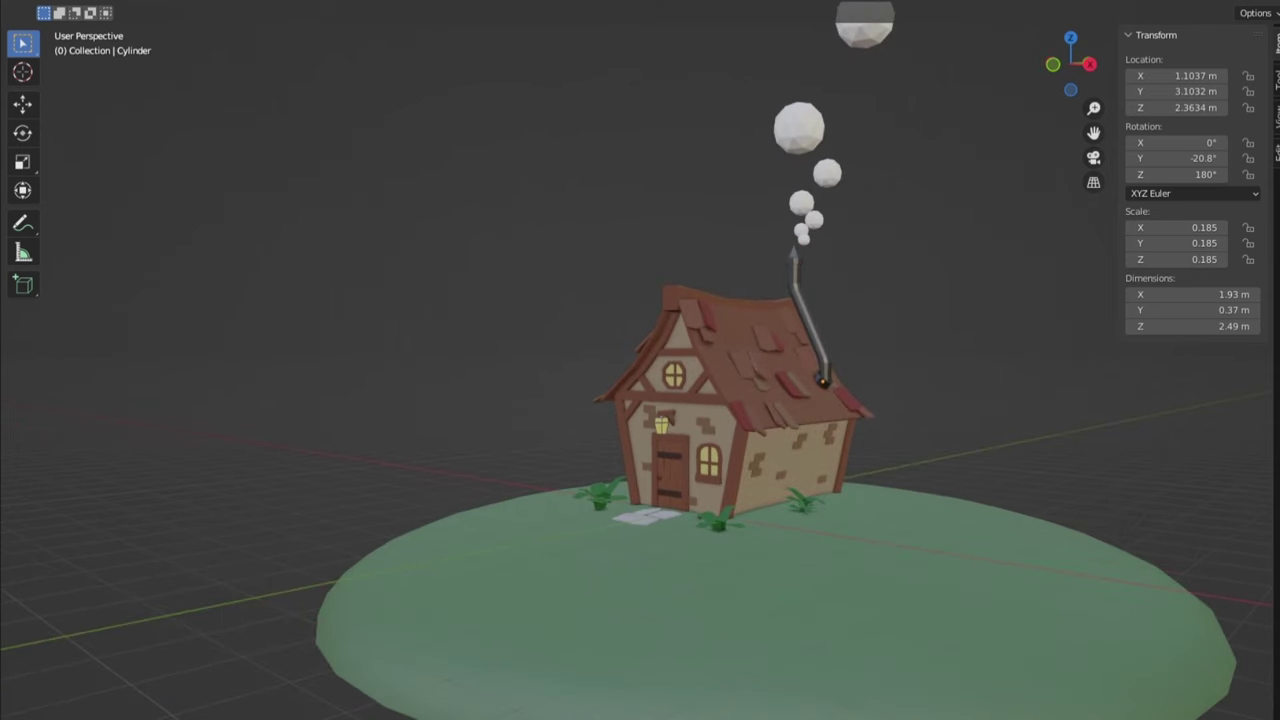
pyautogui.moveTo(975, 587); pyautogui.dragTo(1062, 566, button='middle')
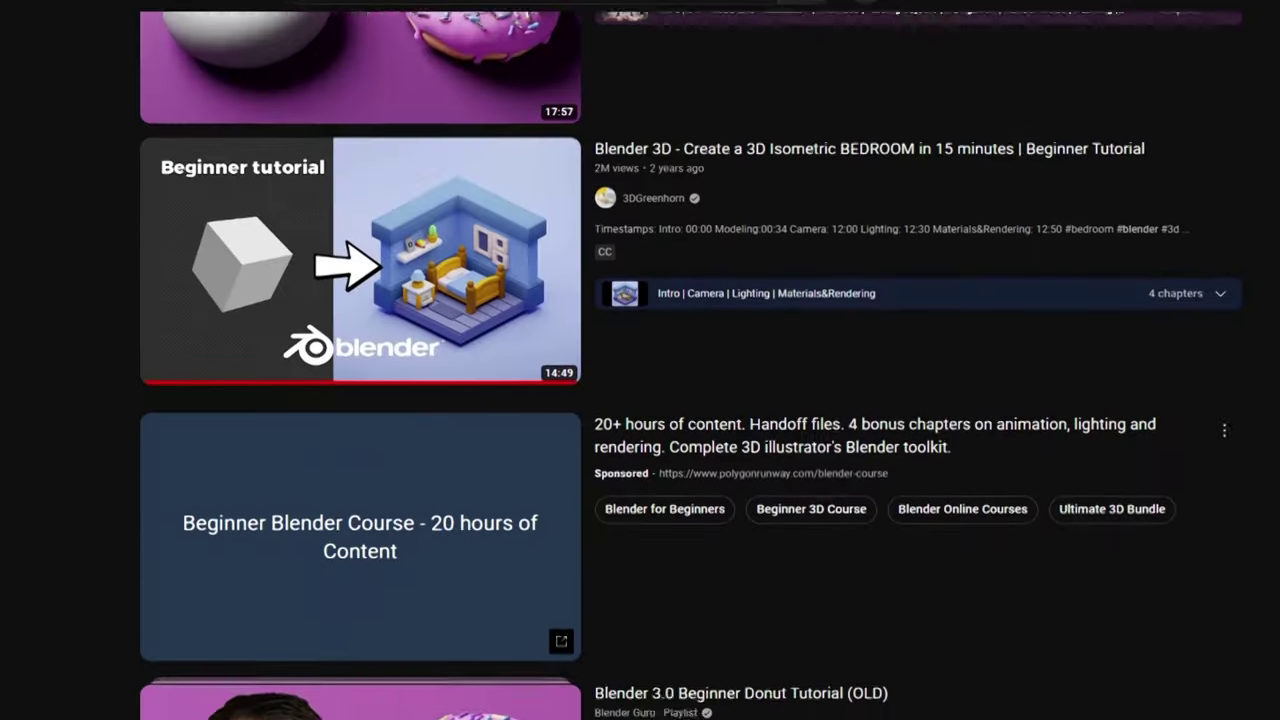
# Step: Scroll down through the Blender beginner tutorial search results
pyautogui.scroll(-5, 640, 360)
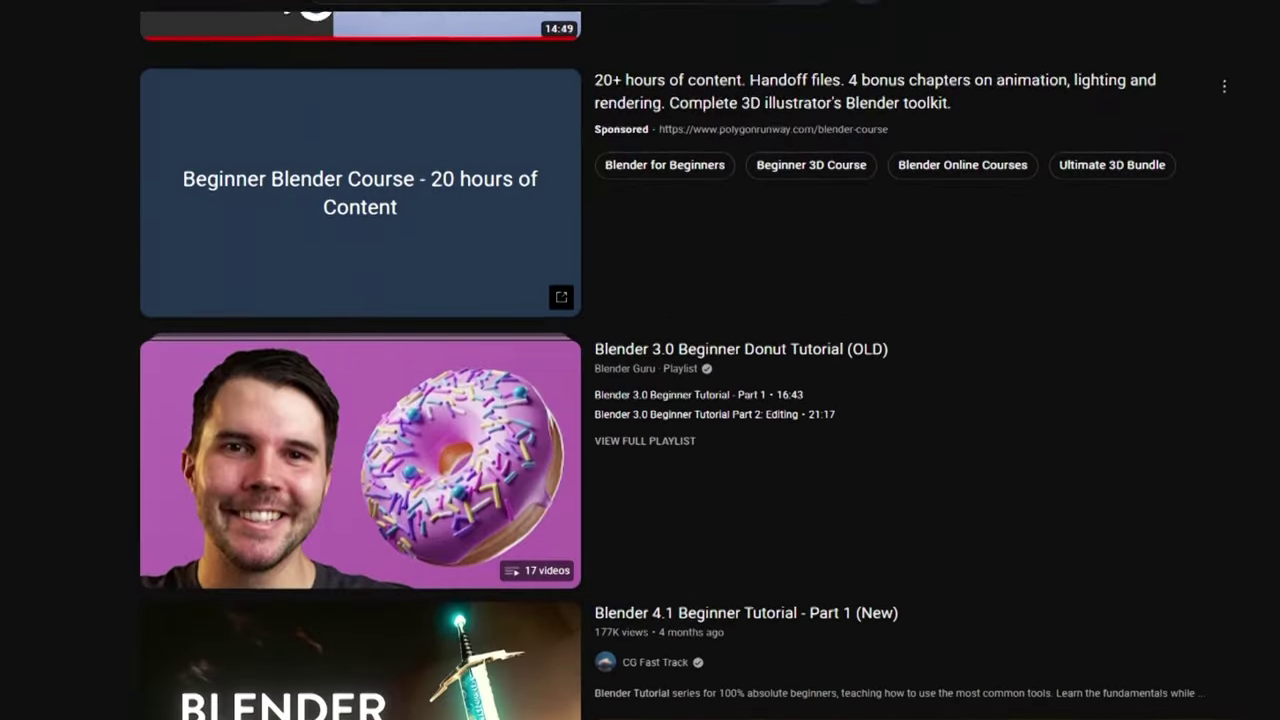
pyautogui.scroll(-7, 690, 365)
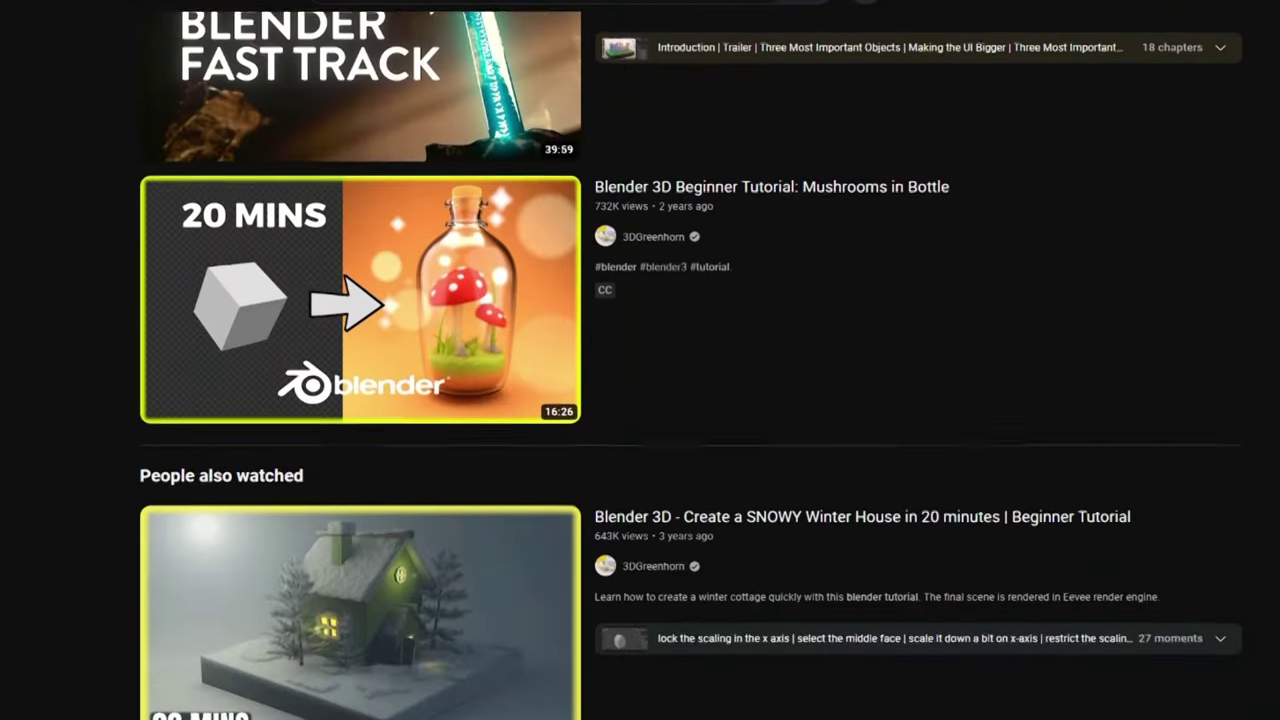
pyautogui.scroll(-2, 640, 360)
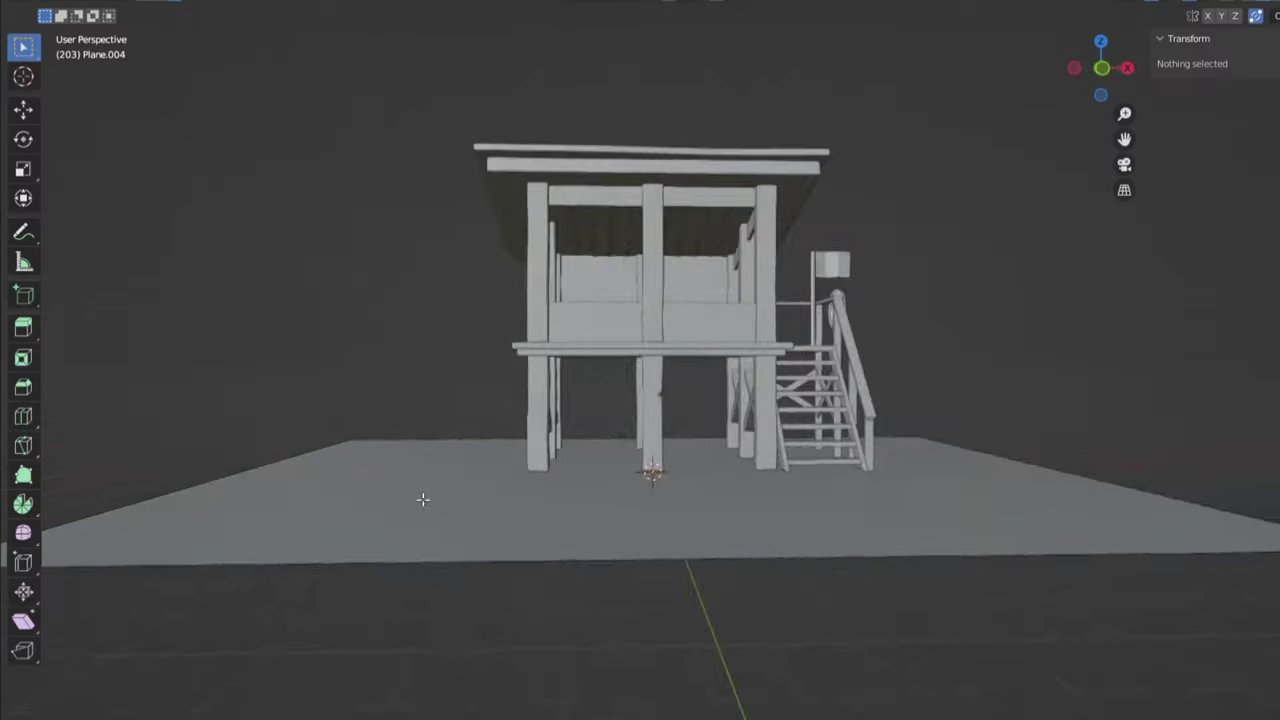
# Step: Rotate the outhouse door open around the Z axis
pyautogui.moveTo(423, 500); pyautogui.dragTo(323, 534, button='middle')
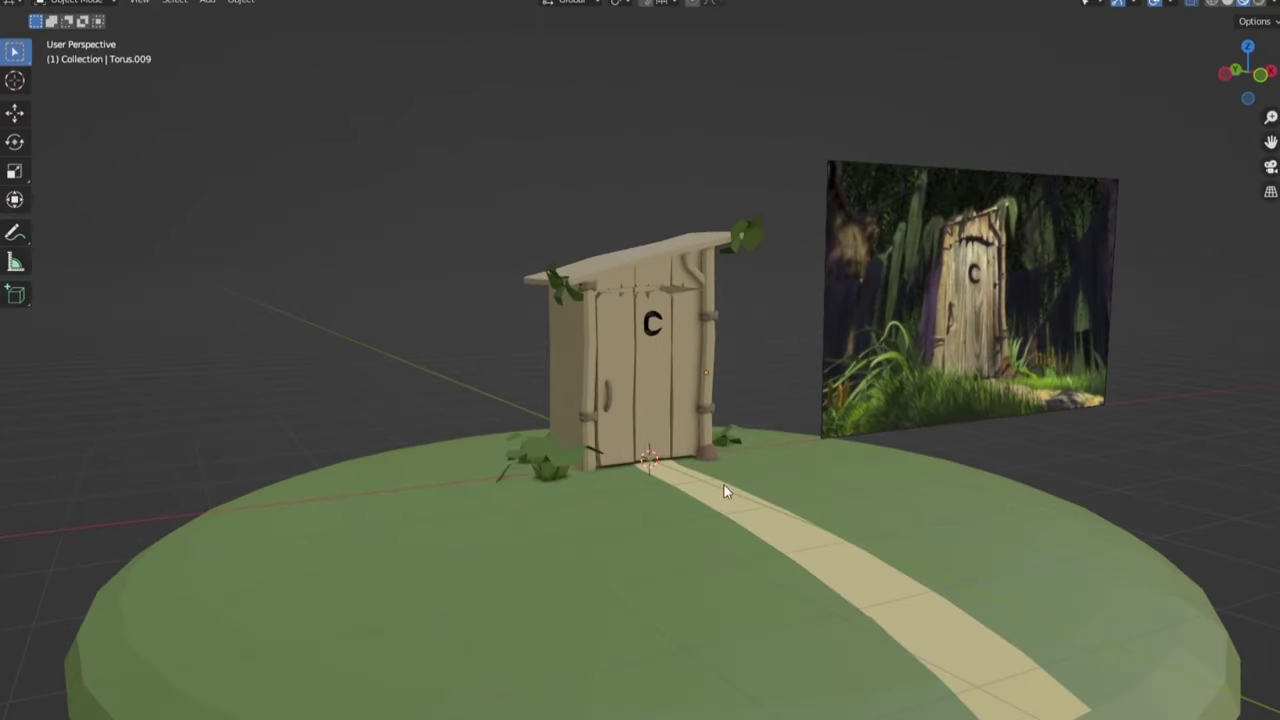
pyautogui.click(660, 406)
pyautogui.press('r')
pyautogui.press('z')
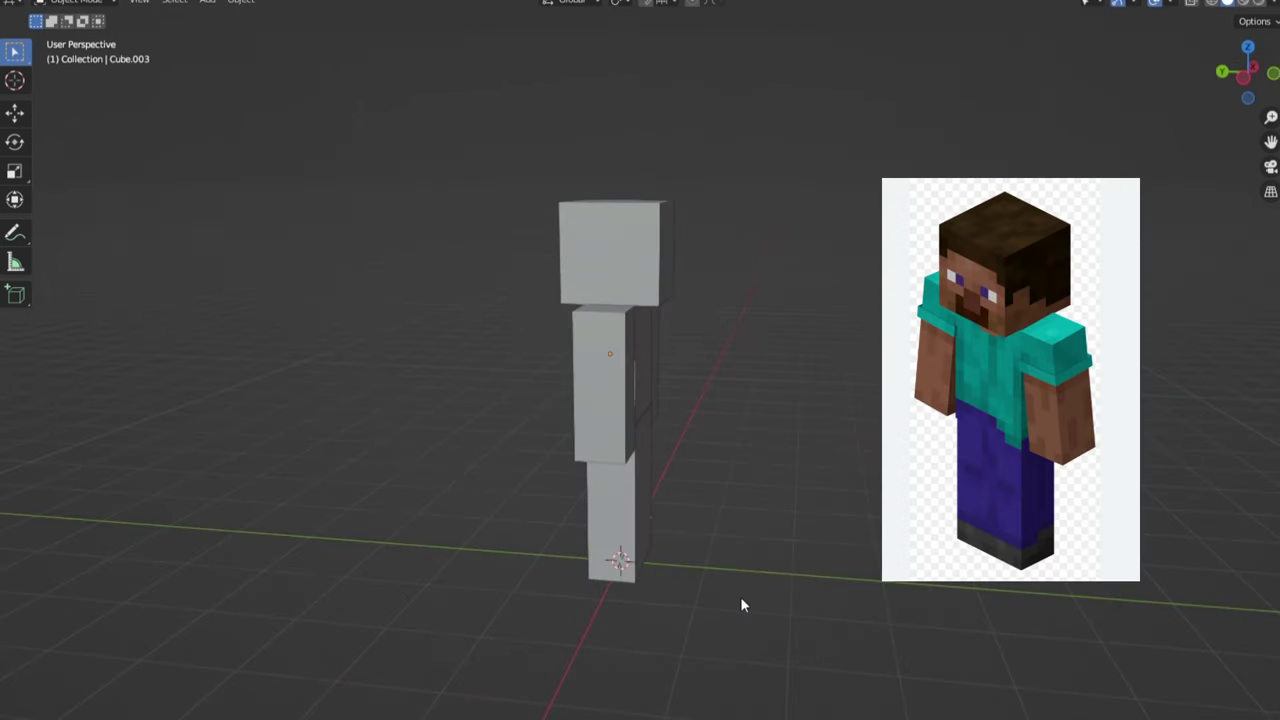
# Step: Show Steve's Minecraft skin in Material Preview and inspect the textured figure
pyautogui.moveTo(743, 600); pyautogui.dragTo(472, 608, button='middle')
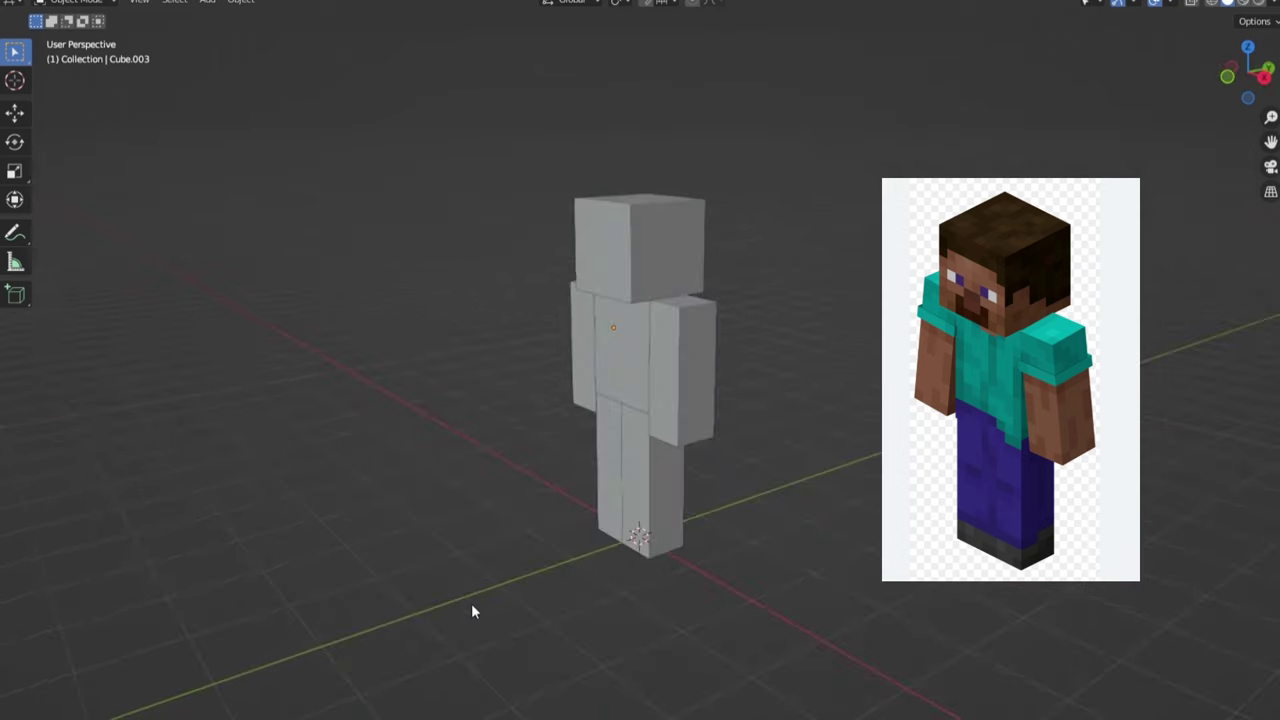
pyautogui.click(1244, 4)
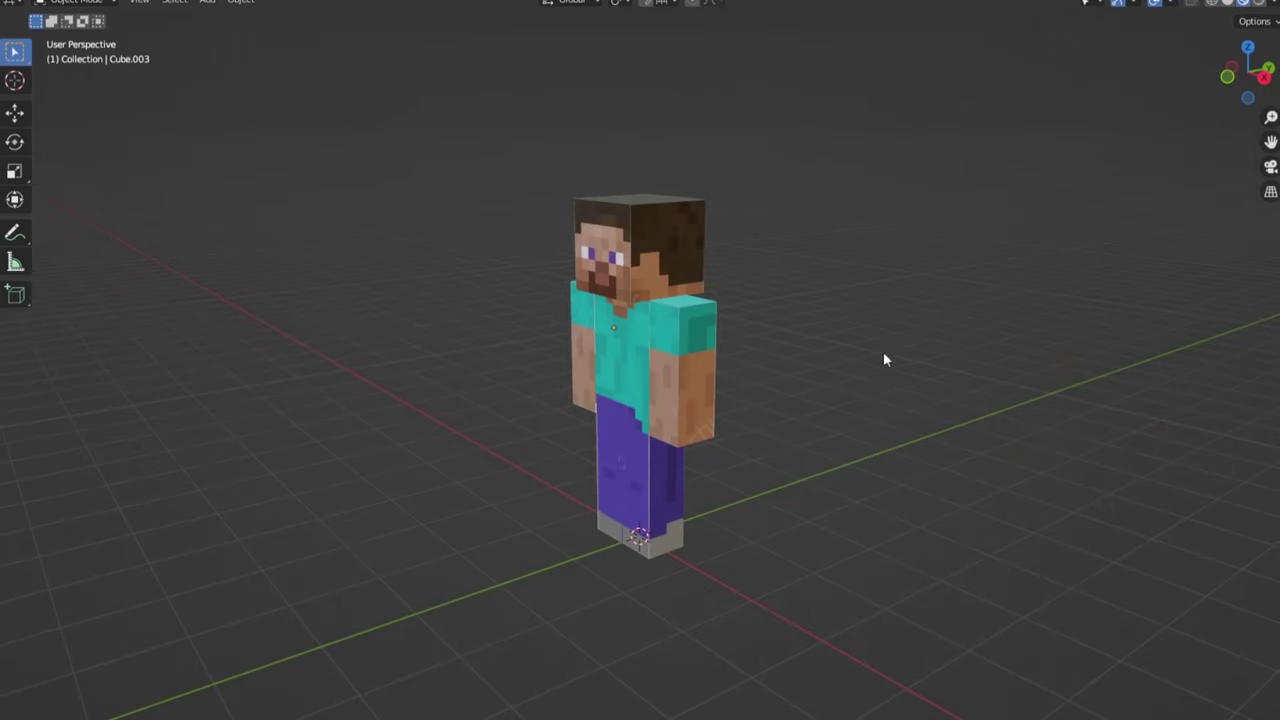
pyautogui.moveTo(631, 369); pyautogui.dragTo(831, 451, button='middle')
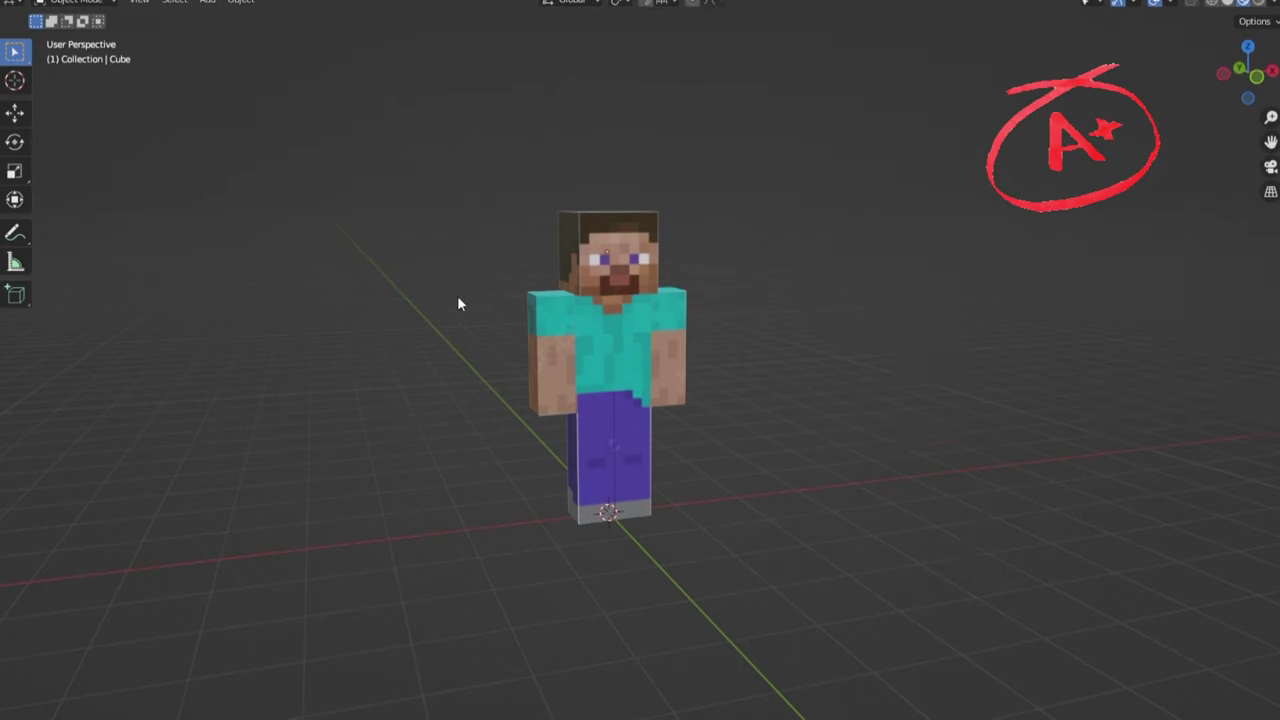
pyautogui.moveTo(457, 300); pyautogui.dragTo(595, 365, button='middle')
pyautogui.scroll(3, 590, 299)
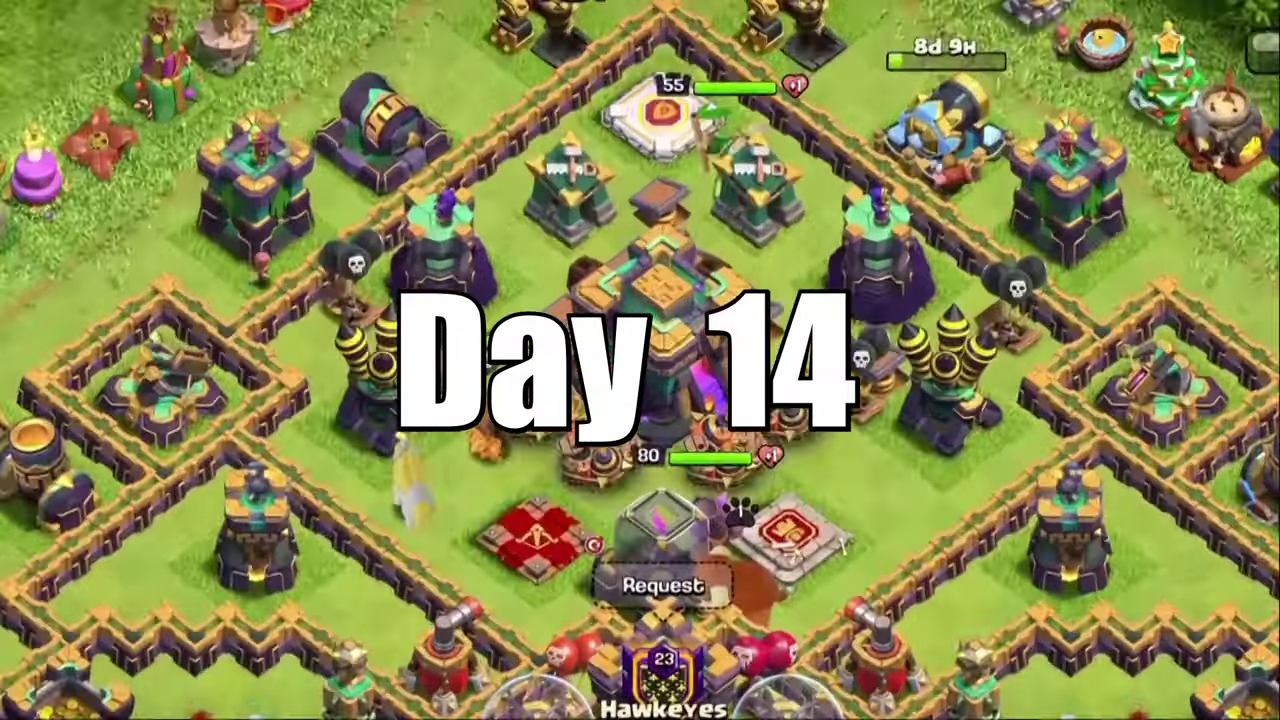
# Step: Tap the Town Hall on the Day 14 base to show its details
pyautogui.click(657, 326)
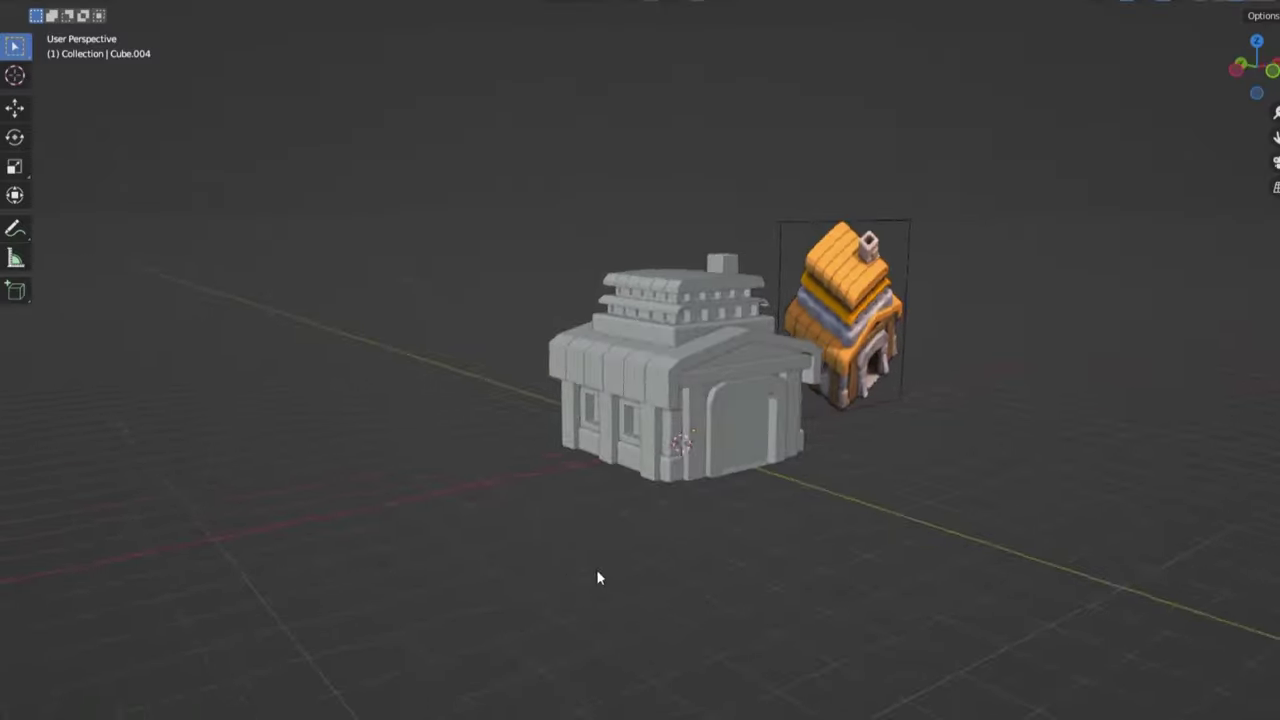
# Step: Orbit the view toward both the grey and the reference town hall models
pyautogui.moveTo(596, 569); pyautogui.dragTo(468, 570, button='middle')
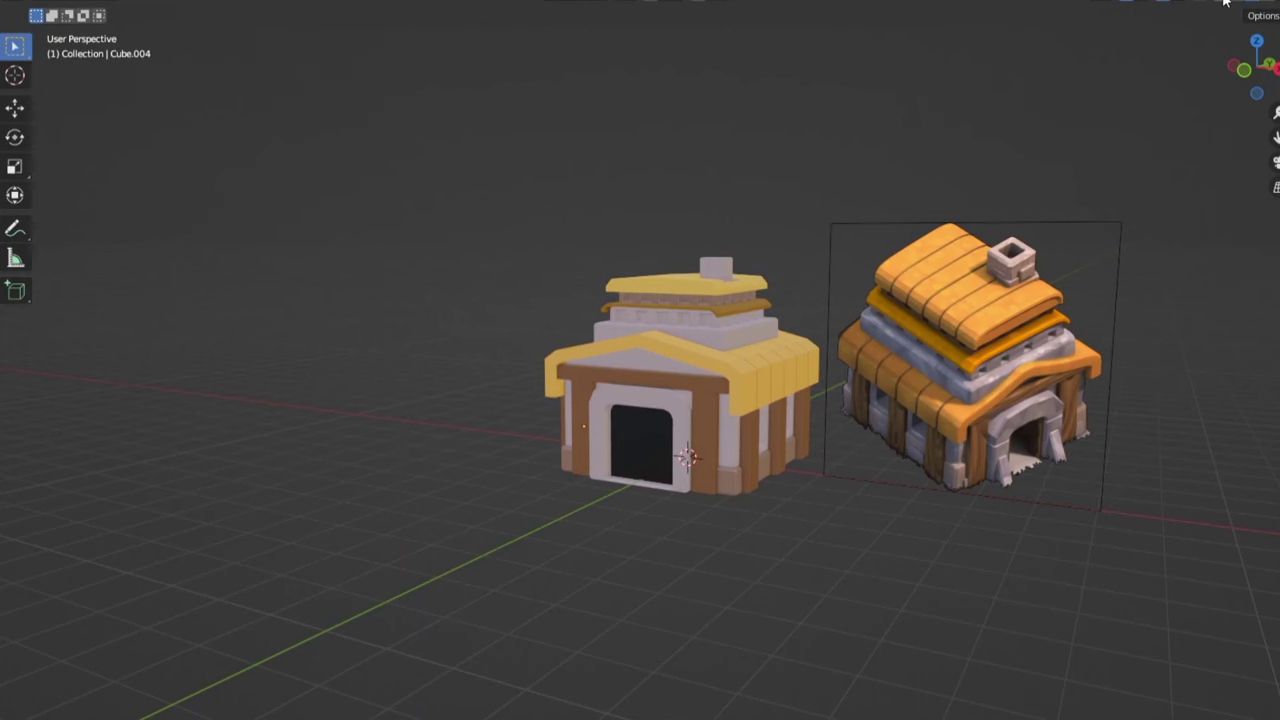
# Step: Show the hut and outhouse in Material Preview and select the ground sphere
pyautogui.click(1232, 4)
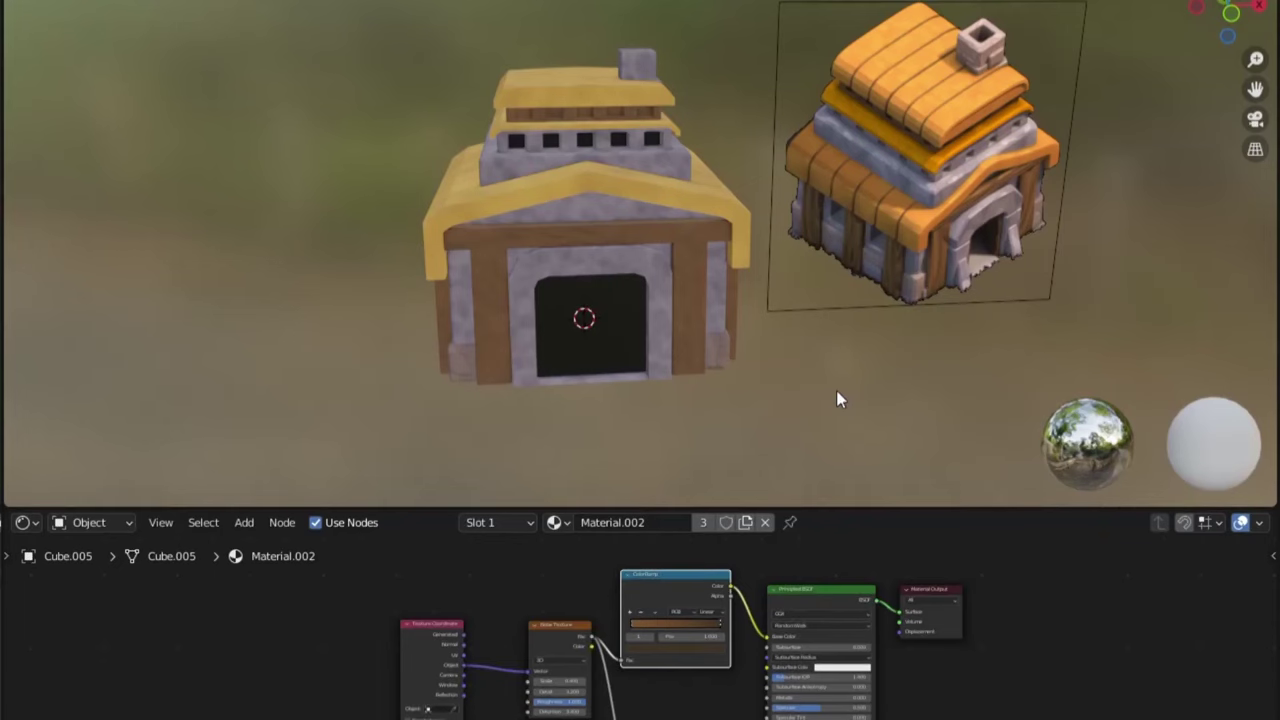
pyautogui.scroll(2, 800, 395)
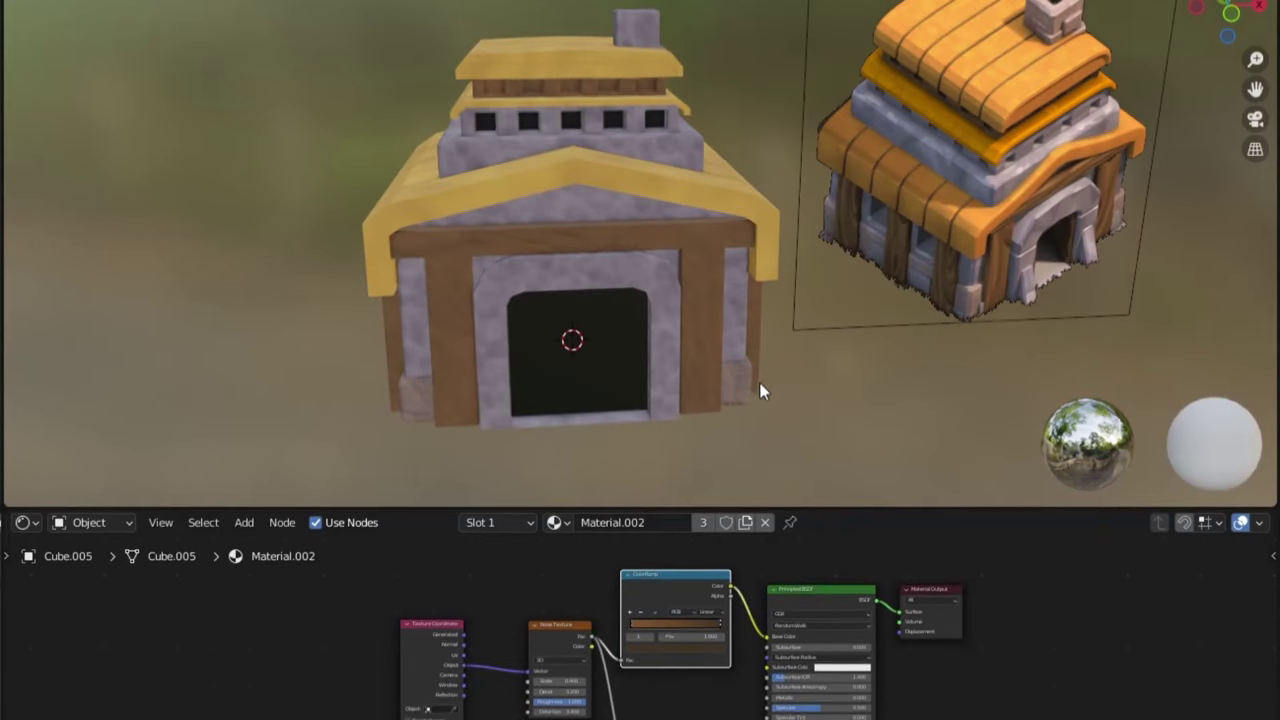
pyautogui.moveTo(628, 425); pyautogui.dragTo(589, 420, button='middle')
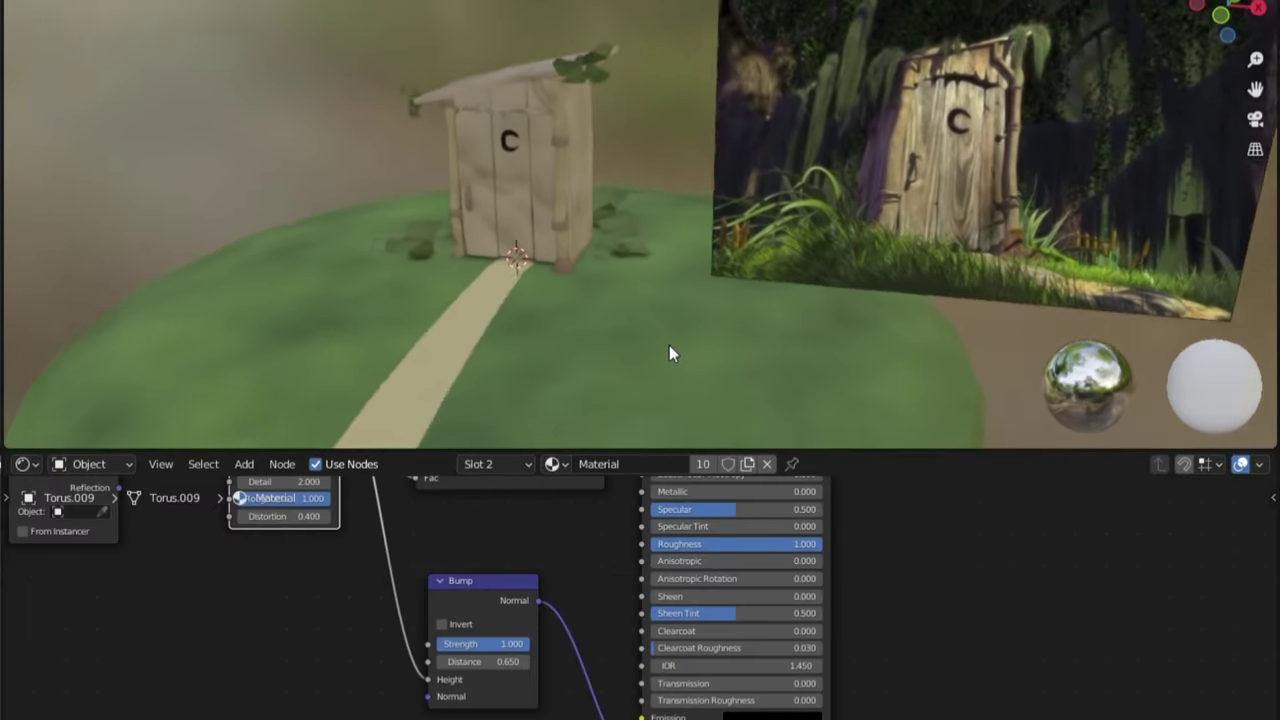
pyautogui.moveTo(669, 346); pyautogui.dragTo(731, 343, button='middle')
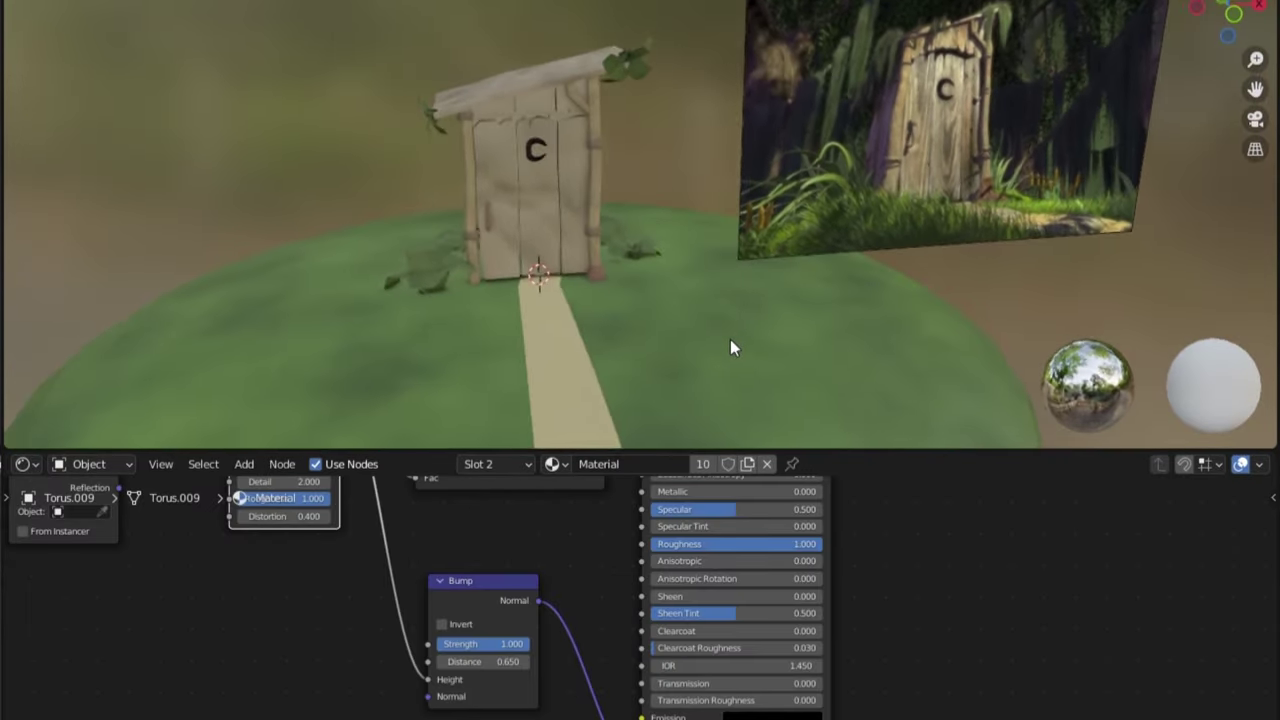
pyautogui.click(597, 277)
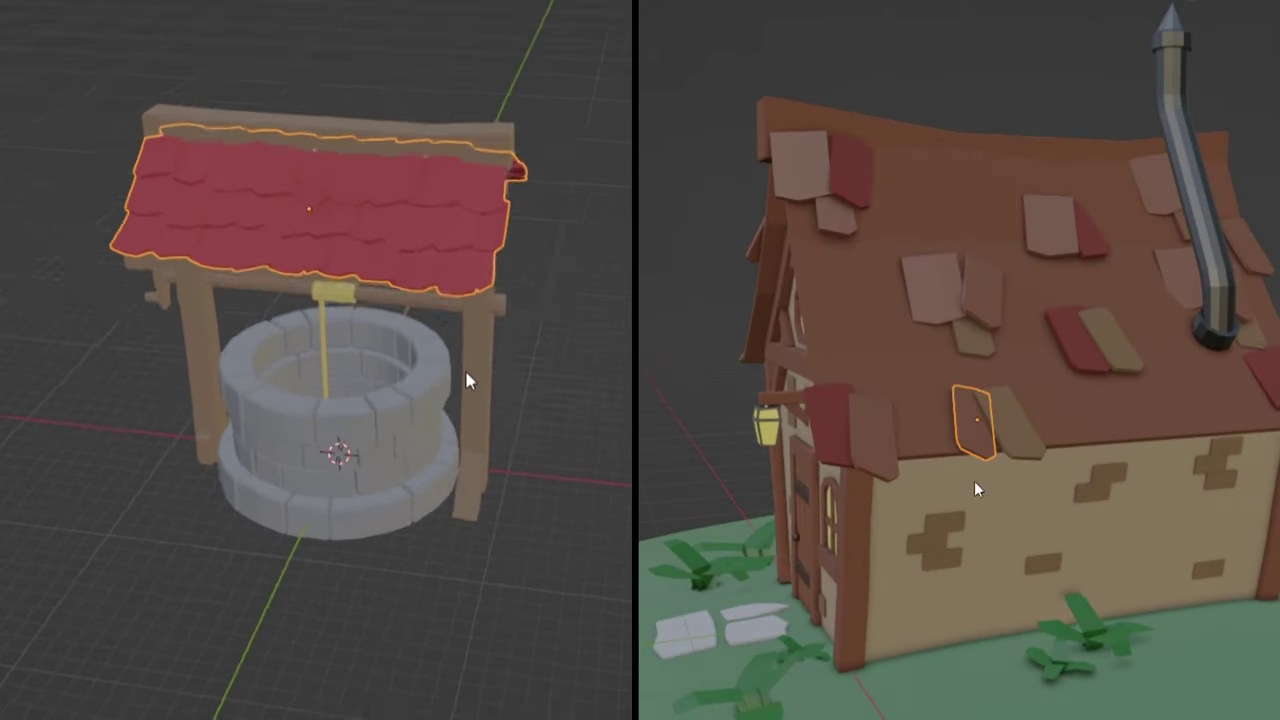
# Step: Select the well's stone rings and the house's wall bricks, then view both buildings from the front
pyautogui.click(400, 443)
pyautogui.click(948, 534)
pyautogui.click(394, 520)
pyautogui.click(1039, 566)
pyautogui.click(436, 402)
pyautogui.click(1098, 490)
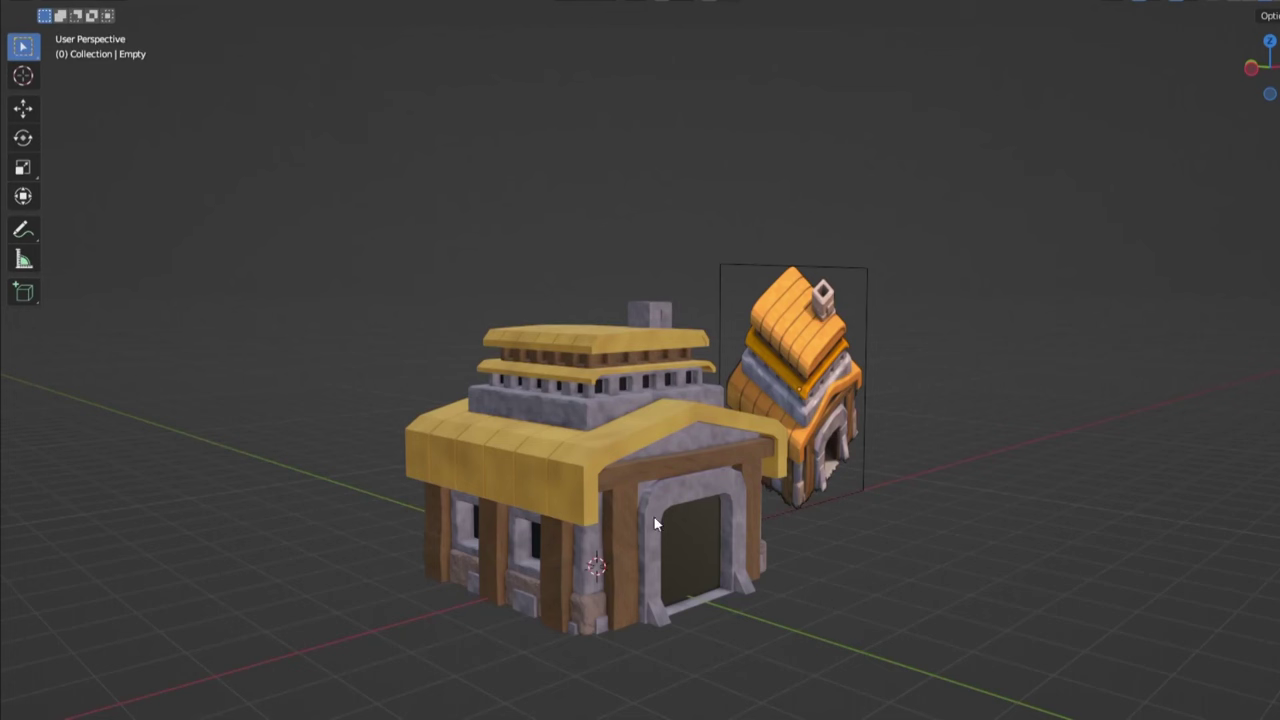
pyautogui.moveTo(901, 605)
pyautogui.mouseDown(button='middle')
pyautogui.moveTo(764, 612)
pyautogui.moveTo(903, 611)
pyautogui.mouseUp(button='middle')
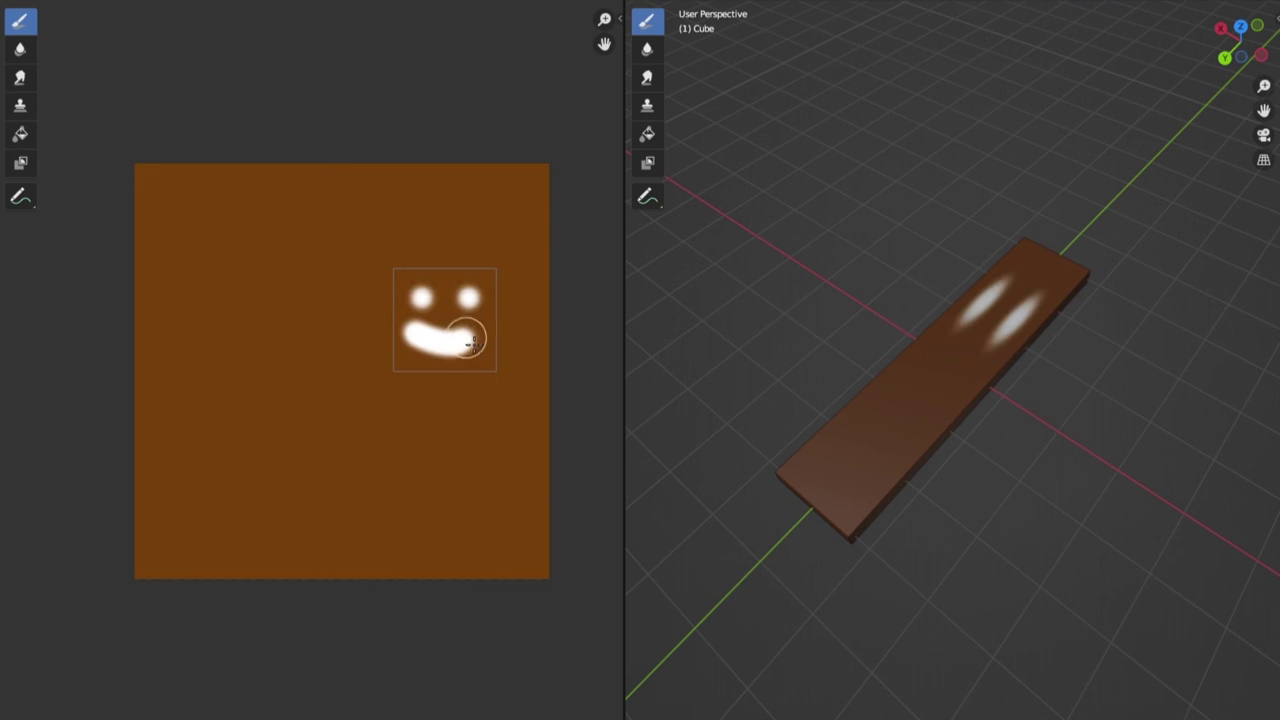
# Step: Orbit around the plank to inspect its painted wood texture
pyautogui.moveTo(830, 460); pyautogui.dragTo(775, 415, button='middle')
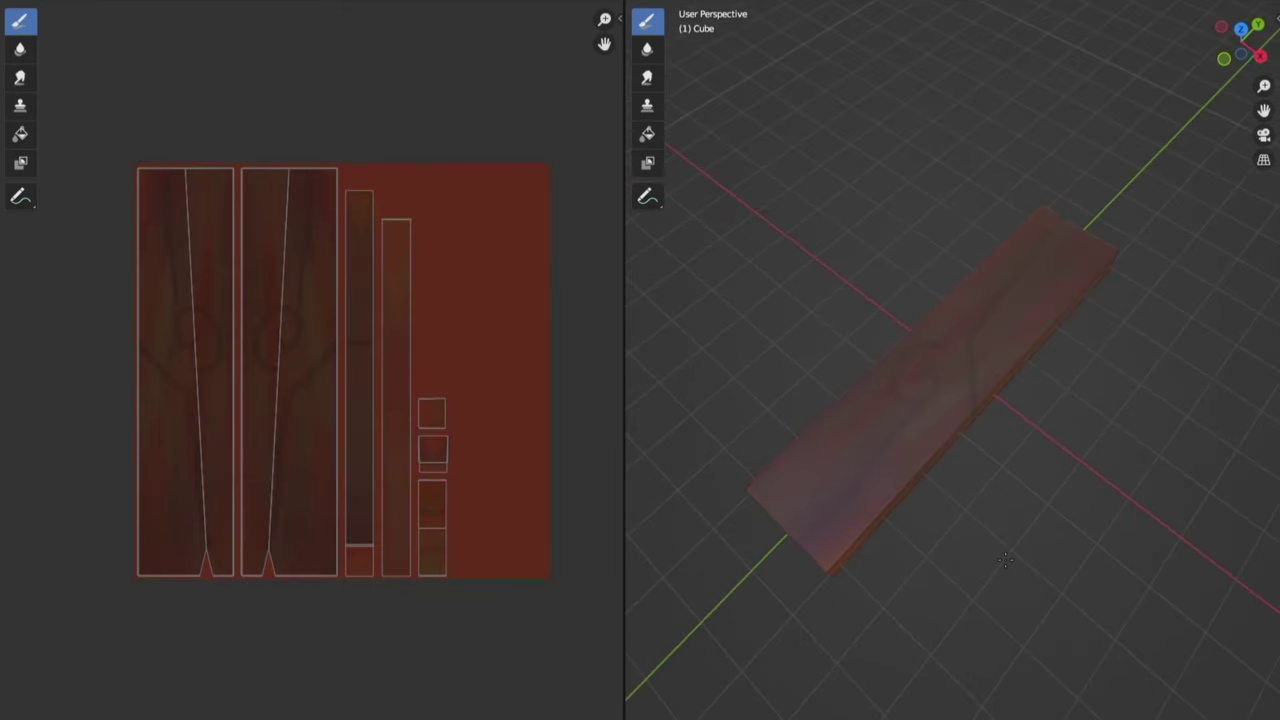
pyautogui.moveTo(978, 567); pyautogui.dragTo(947, 540, button='middle')
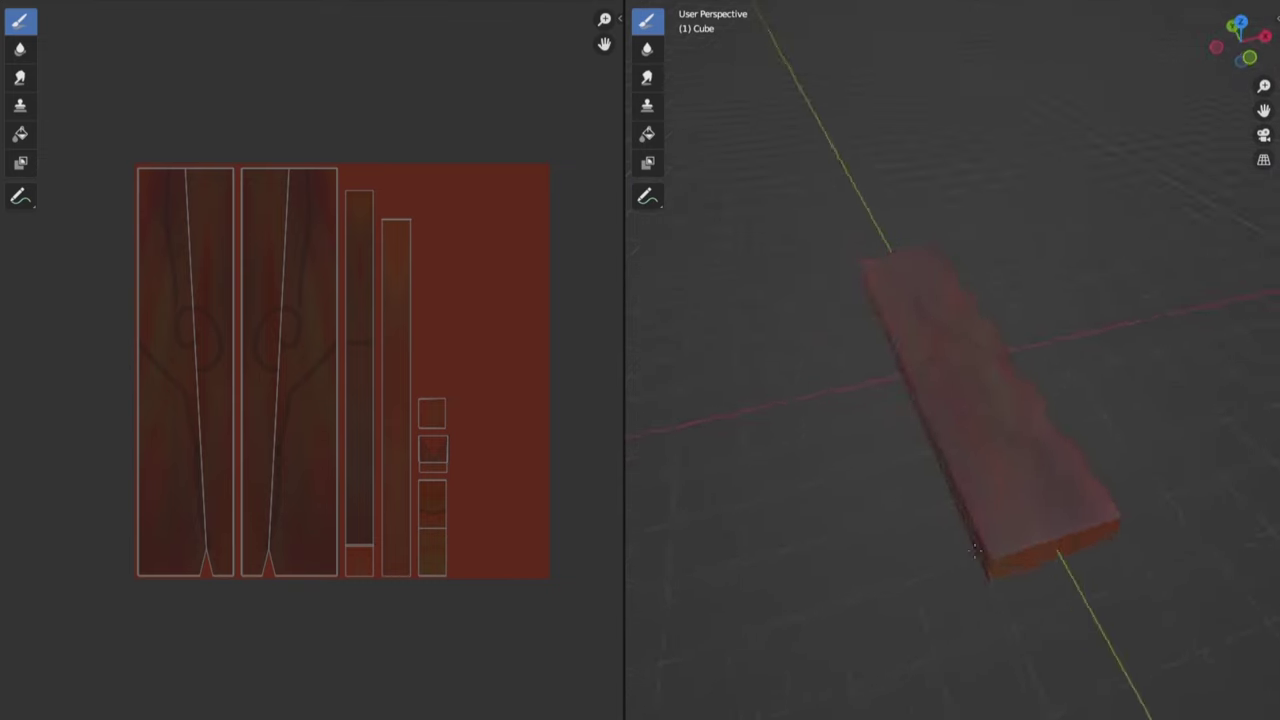
pyautogui.moveTo(976, 550); pyautogui.dragTo(888, 571, button='middle')
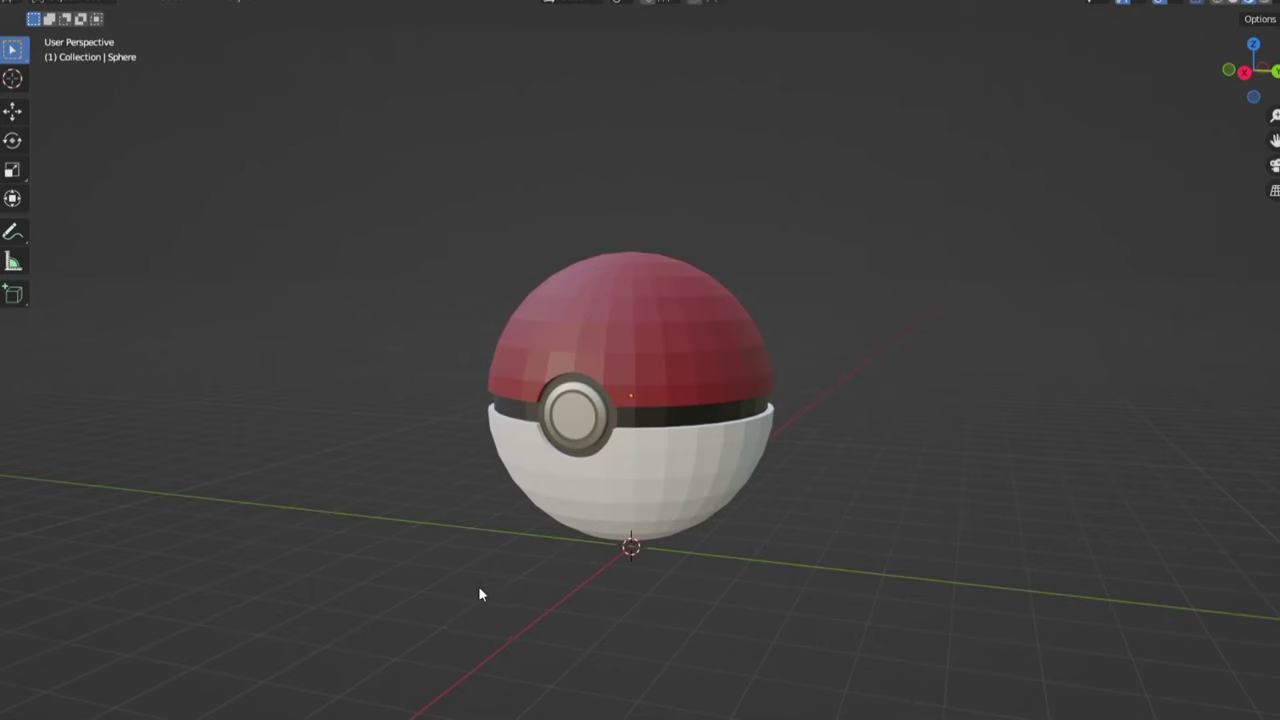
# Step: Hide the cutting cylinder to reveal the button hole in the Pokéball sphere
pyautogui.moveTo(519, 606); pyautogui.dragTo(469, 503, button='middle')
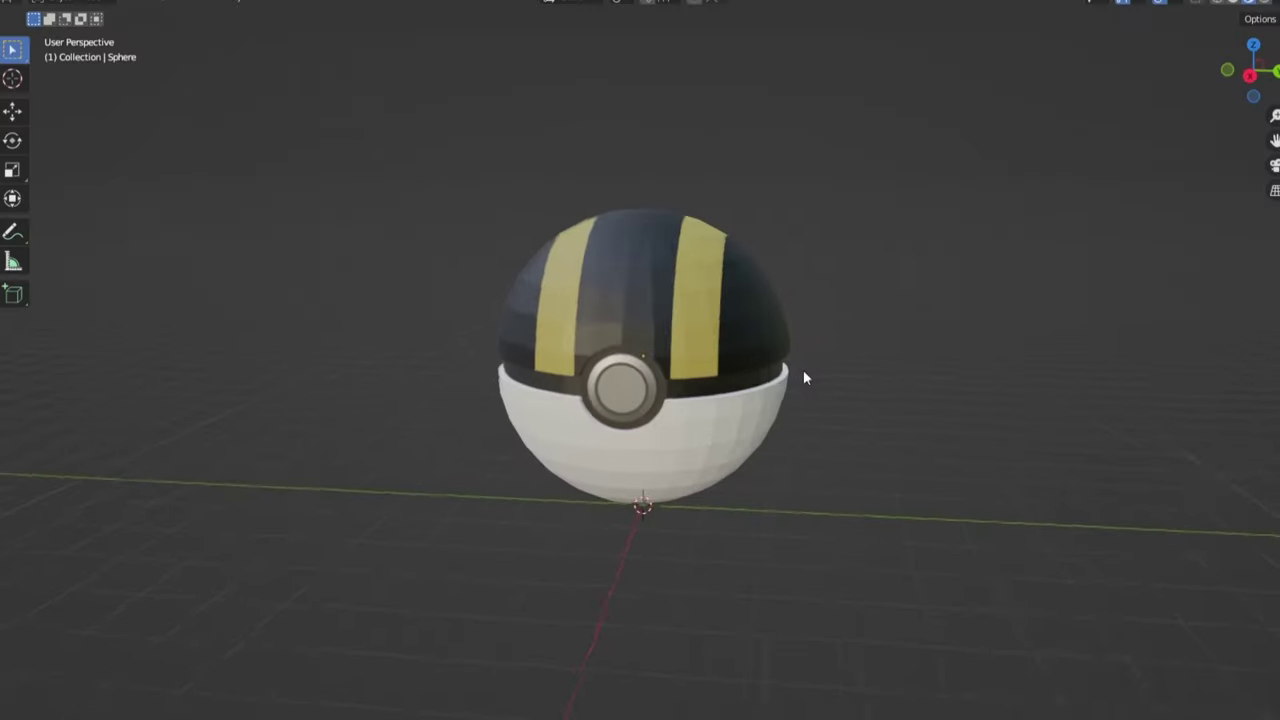
pyautogui.moveTo(806, 372); pyautogui.dragTo(748, 382, button='middle')
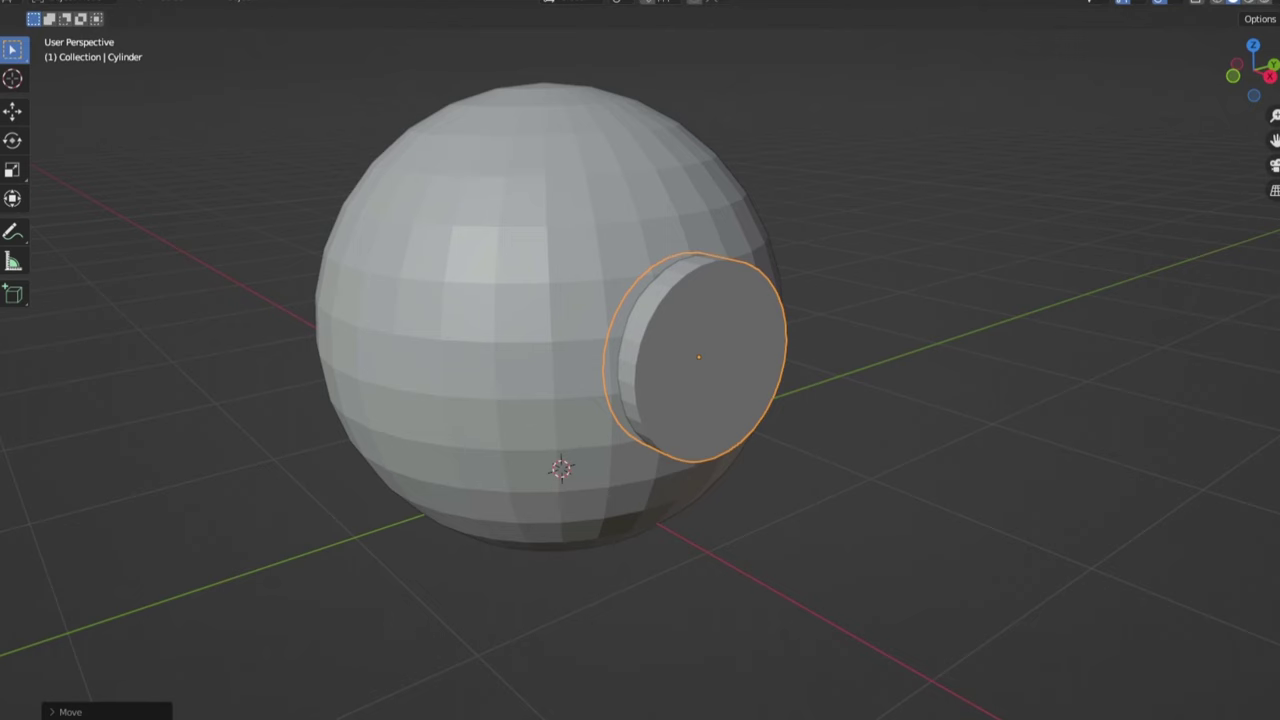
pyautogui.press('h')
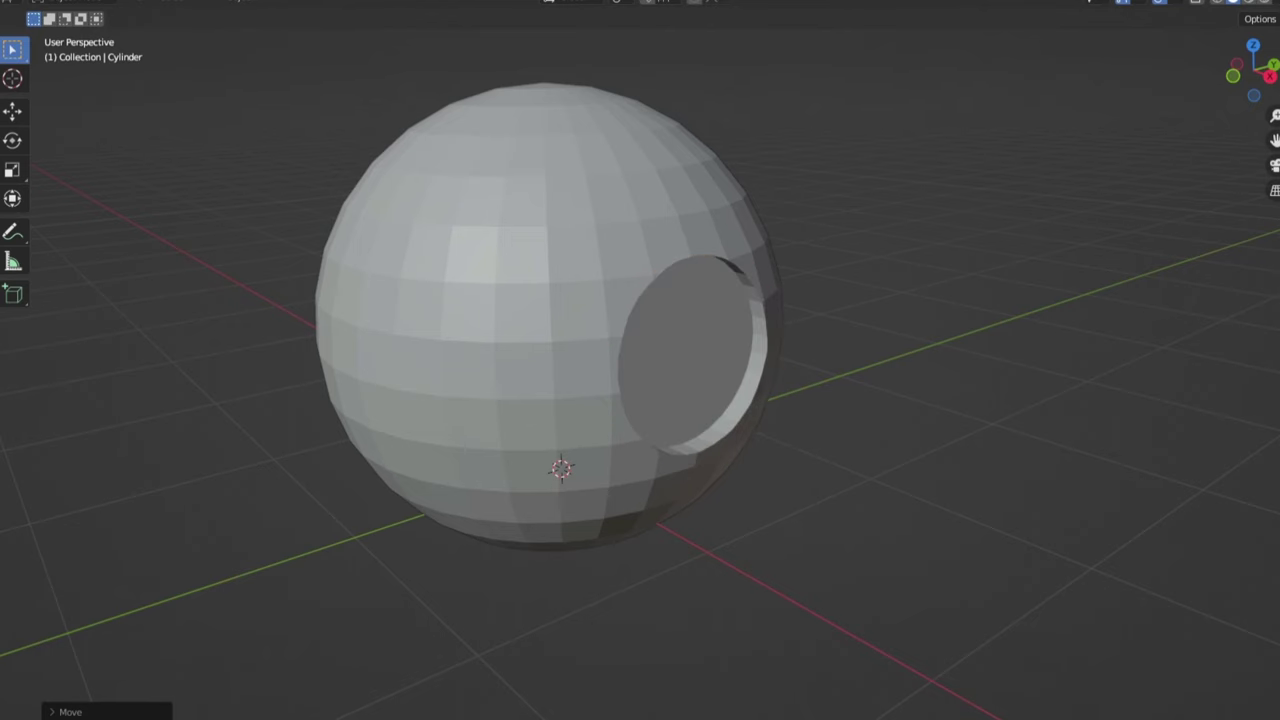
pyautogui.moveTo(1124, 360); pyautogui.dragTo(694, 443, button='middle')
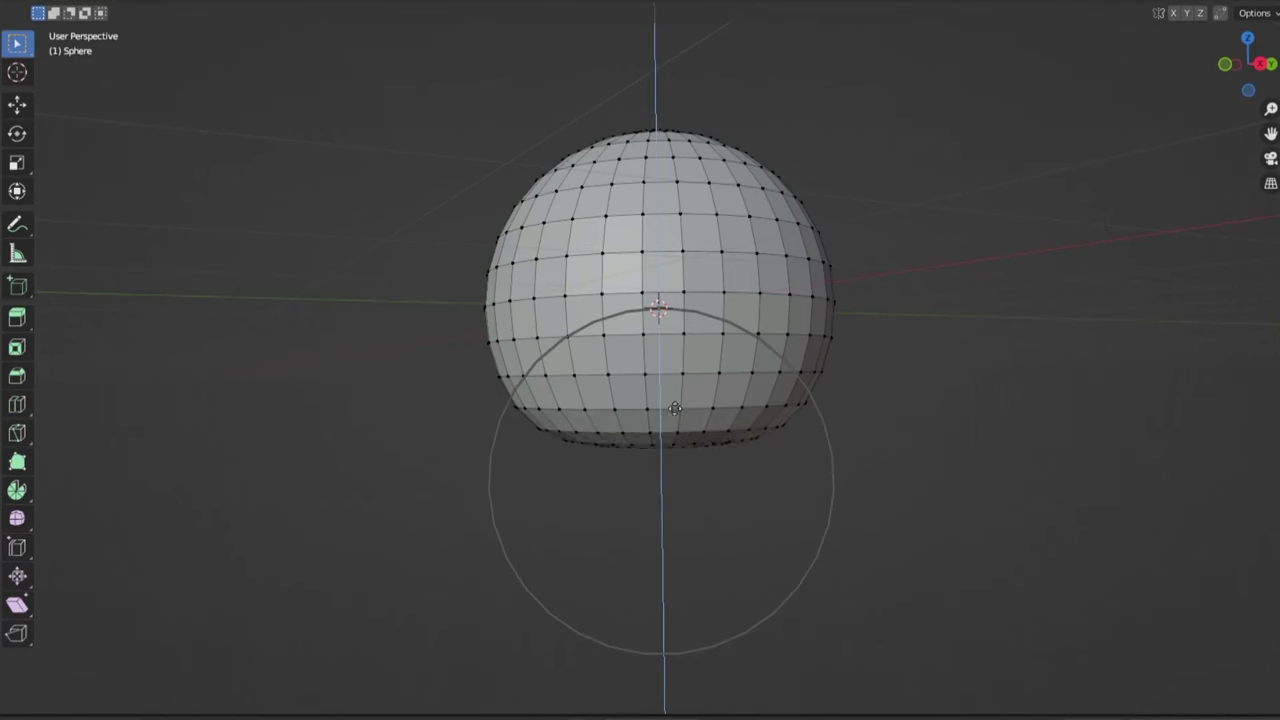
# Step: Return the dome to Object Mode and confirm its new scale
pyautogui.scroll(-3, 677, 395)
pyautogui.scroll(1, 682, 370)
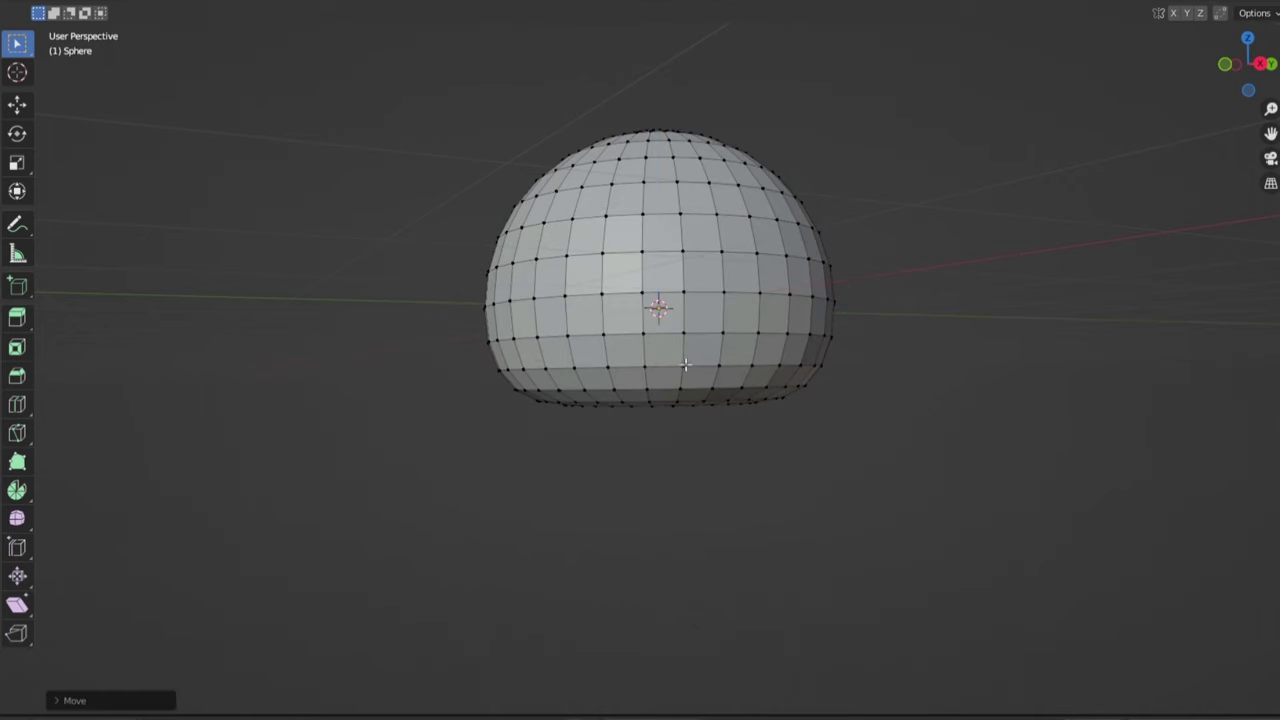
pyautogui.moveTo(685, 365); pyautogui.dragTo(778, 335, button='middle')
pyautogui.press('Tab')
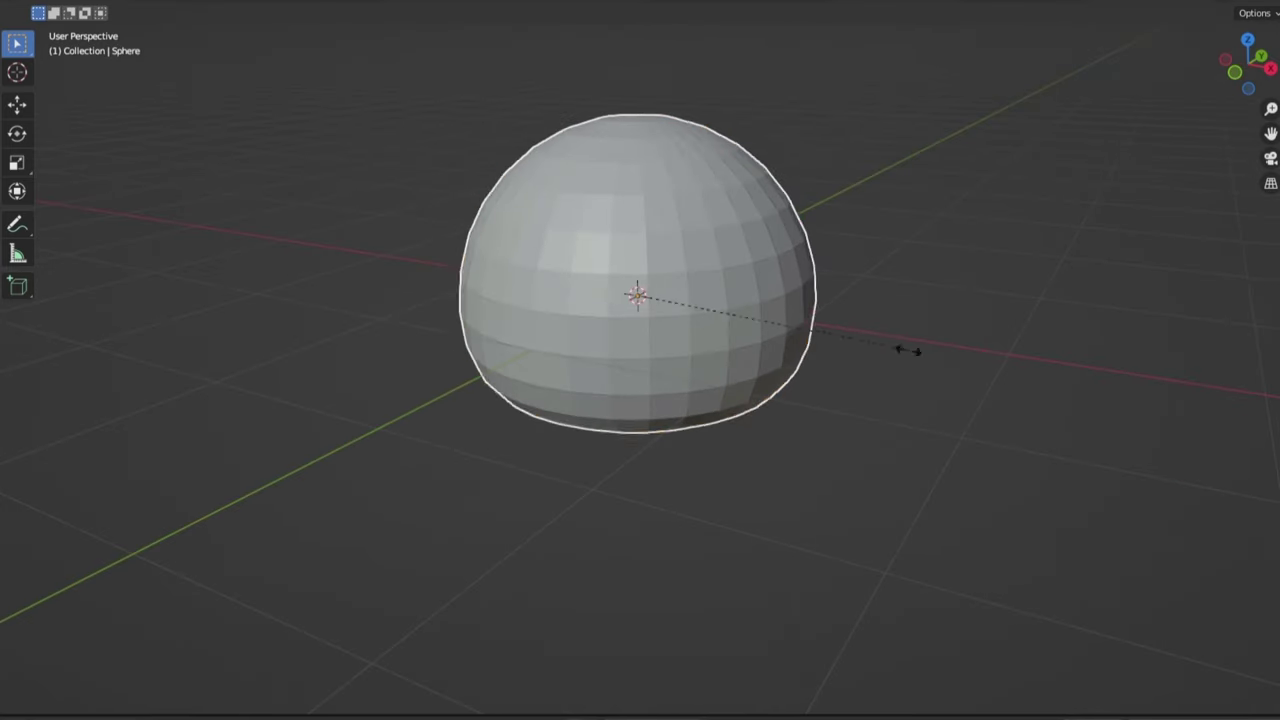
pyautogui.click(857, 337)
# Step: Orbit around the finished dome, the giraffe model and the lighthouse island
pyautogui.moveTo(857, 337); pyautogui.dragTo(726, 366, button='middle')
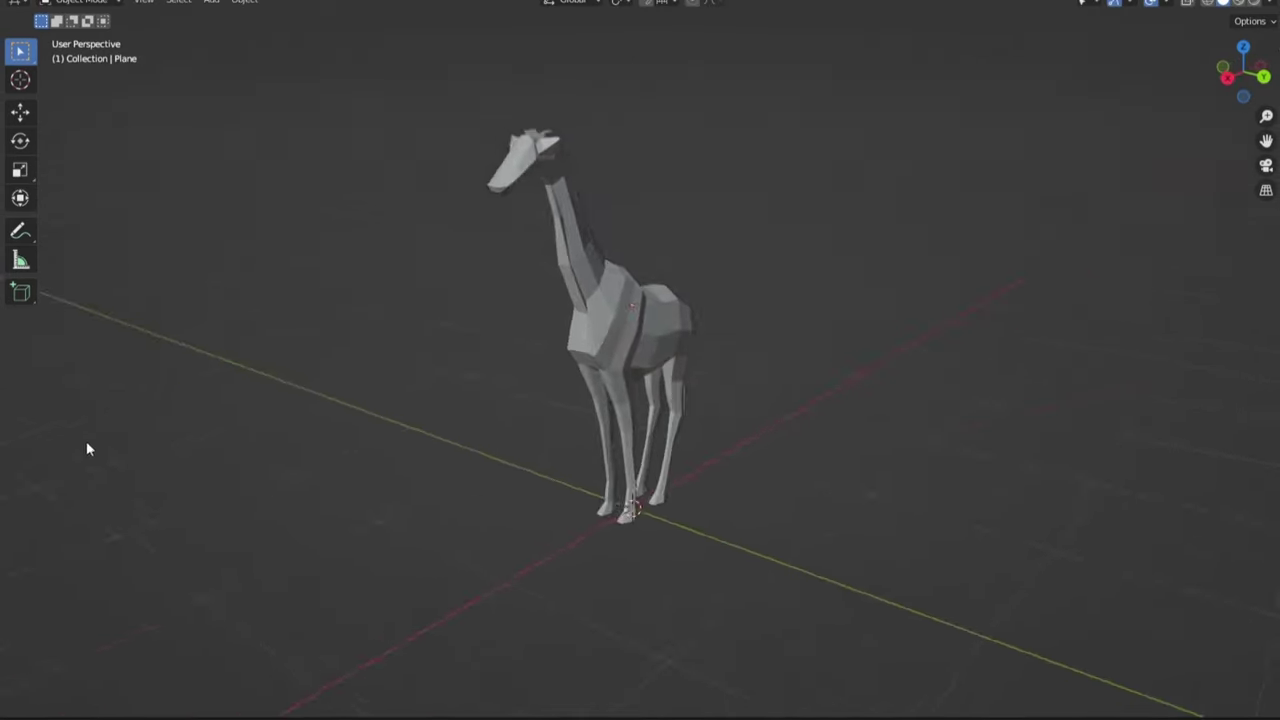
pyautogui.moveTo(86, 445); pyautogui.dragTo(236, 477, button='middle')
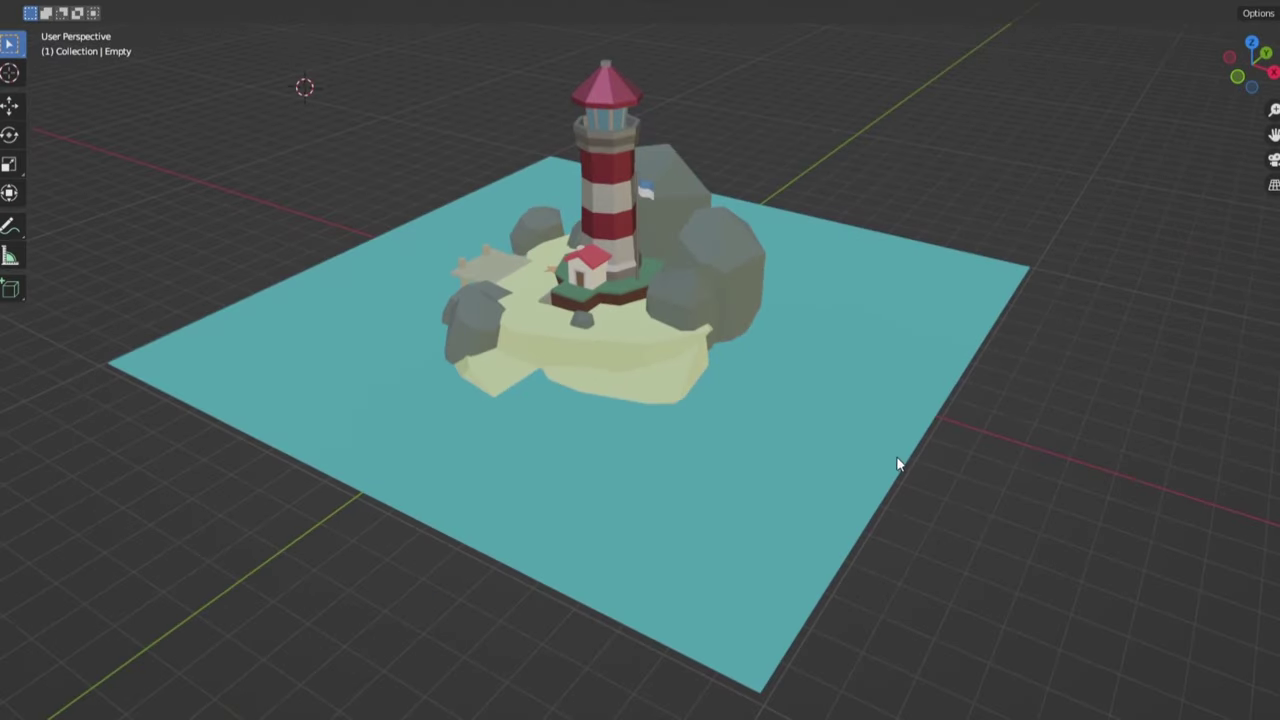
pyautogui.moveTo(306, 428); pyautogui.dragTo(426, 446, button='middle')
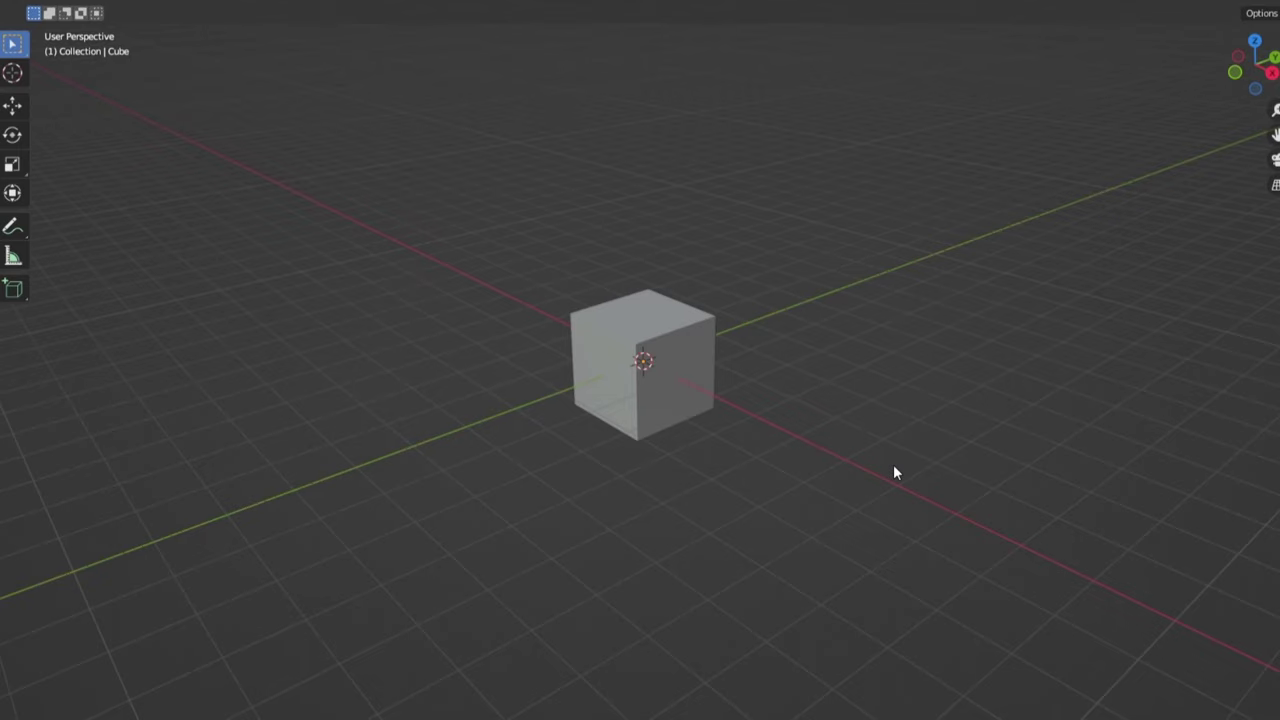
# Step: Replace the default cube with a UV sphere
pyautogui.click(680, 372)
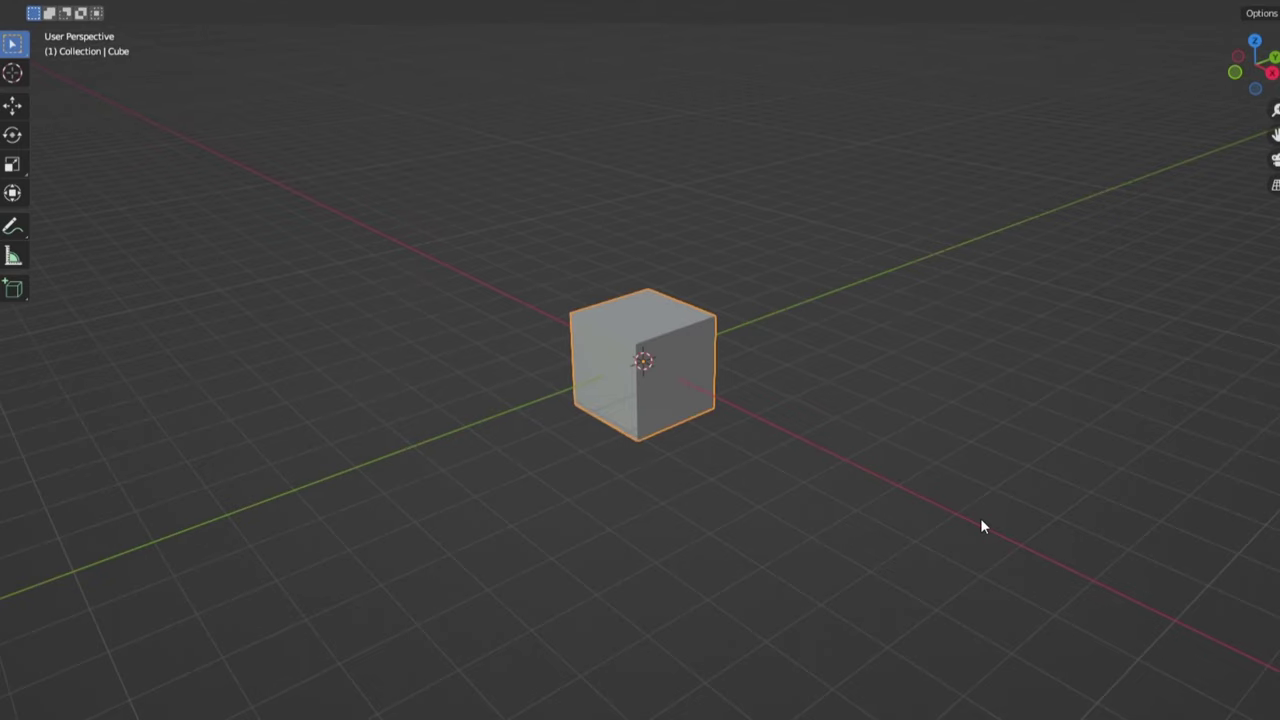
pyautogui.press('Delete')
pyautogui.hotkey('shift', 'a')
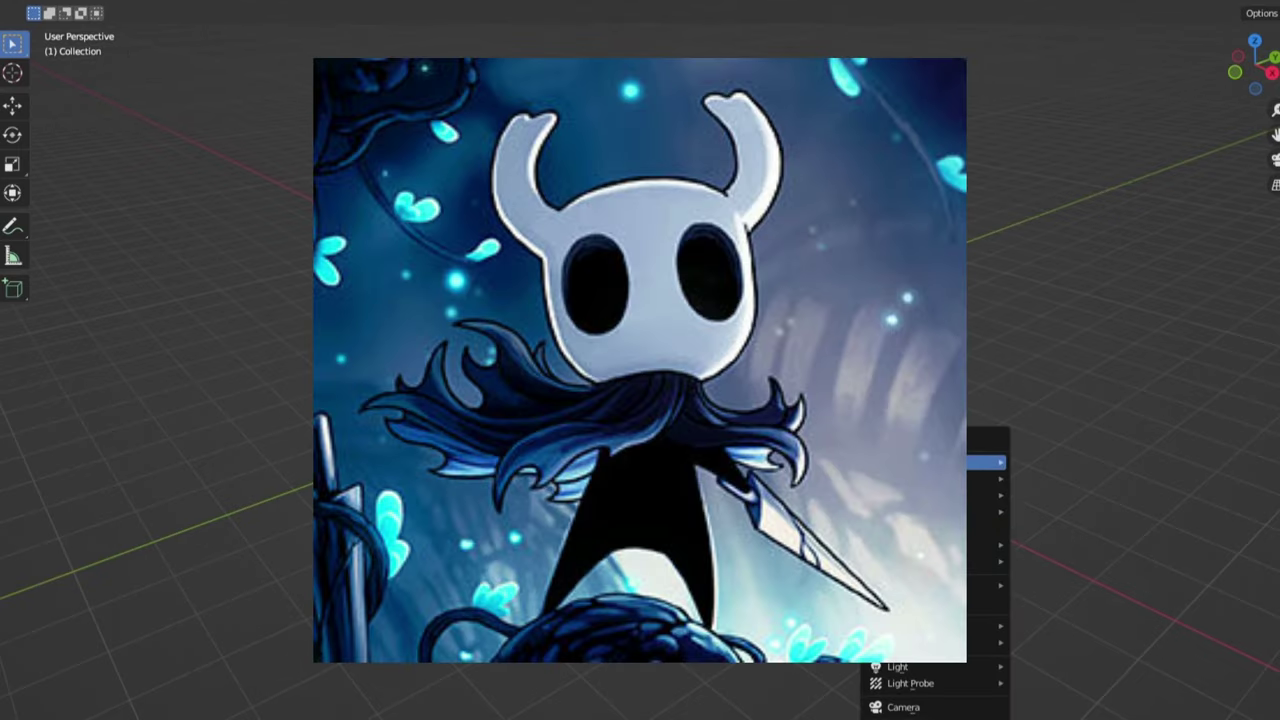
pyautogui.click(1053, 512)
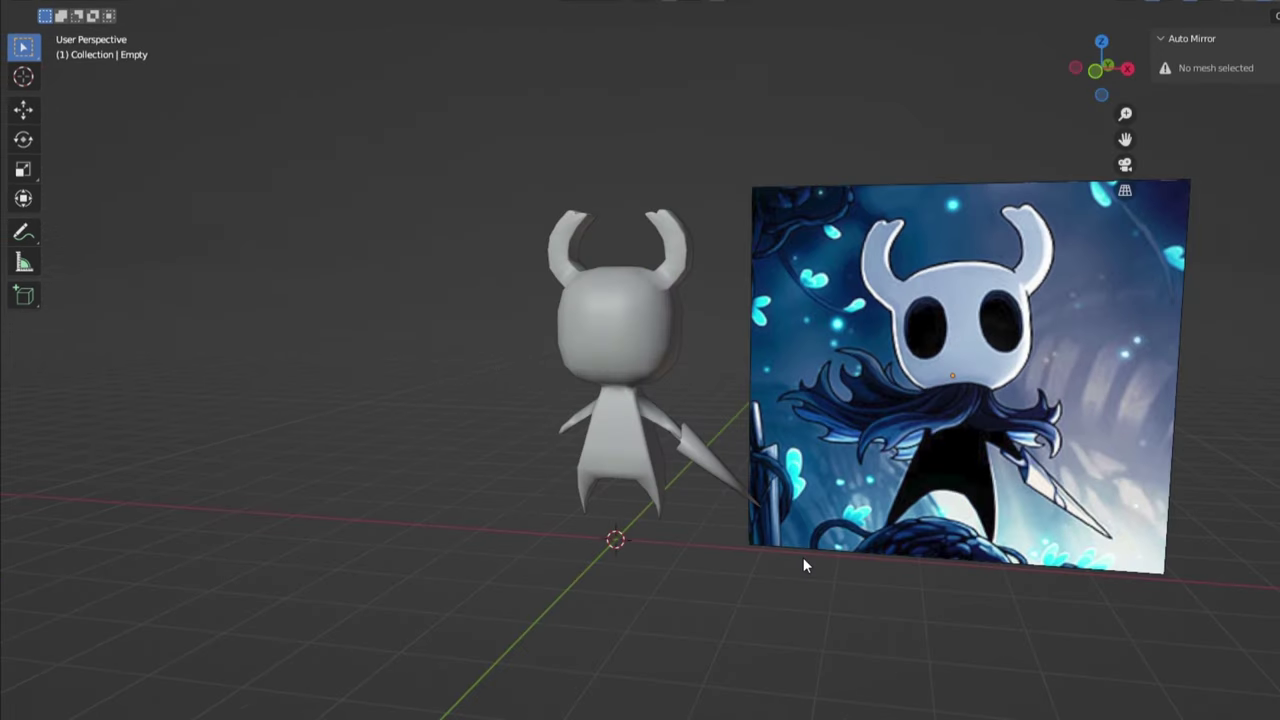
# Step: Reshape the Hollow Knight's cape through seven vertex moves, then view the finished character
pyautogui.moveTo(803, 557)
pyautogui.mouseDown(button='middle')
pyautogui.moveTo(844, 556)
pyautogui.moveTo(743, 543)
pyautogui.moveTo(897, 539)
pyautogui.moveTo(390, 523)
pyautogui.moveTo(891, 526)
pyautogui.moveTo(770, 518)
pyautogui.mouseUp(button='middle')
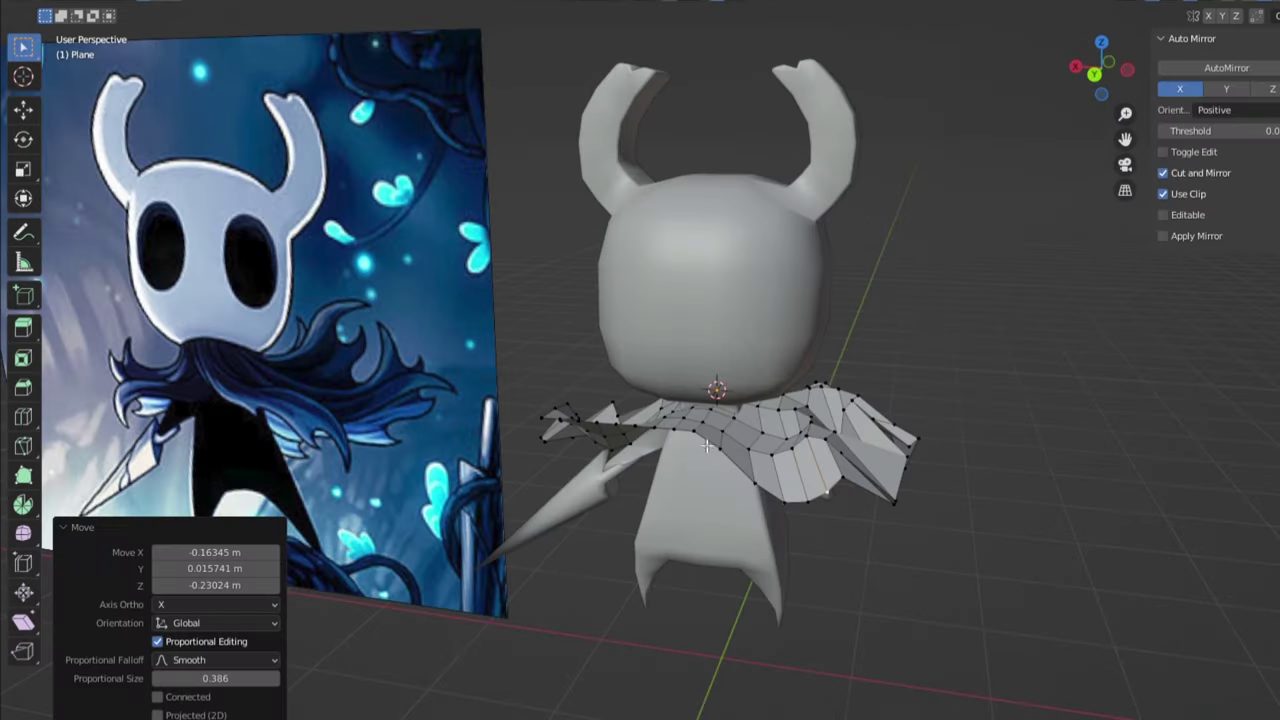
pyautogui.press('g')
pyautogui.click(737, 482)
pyautogui.press('g')
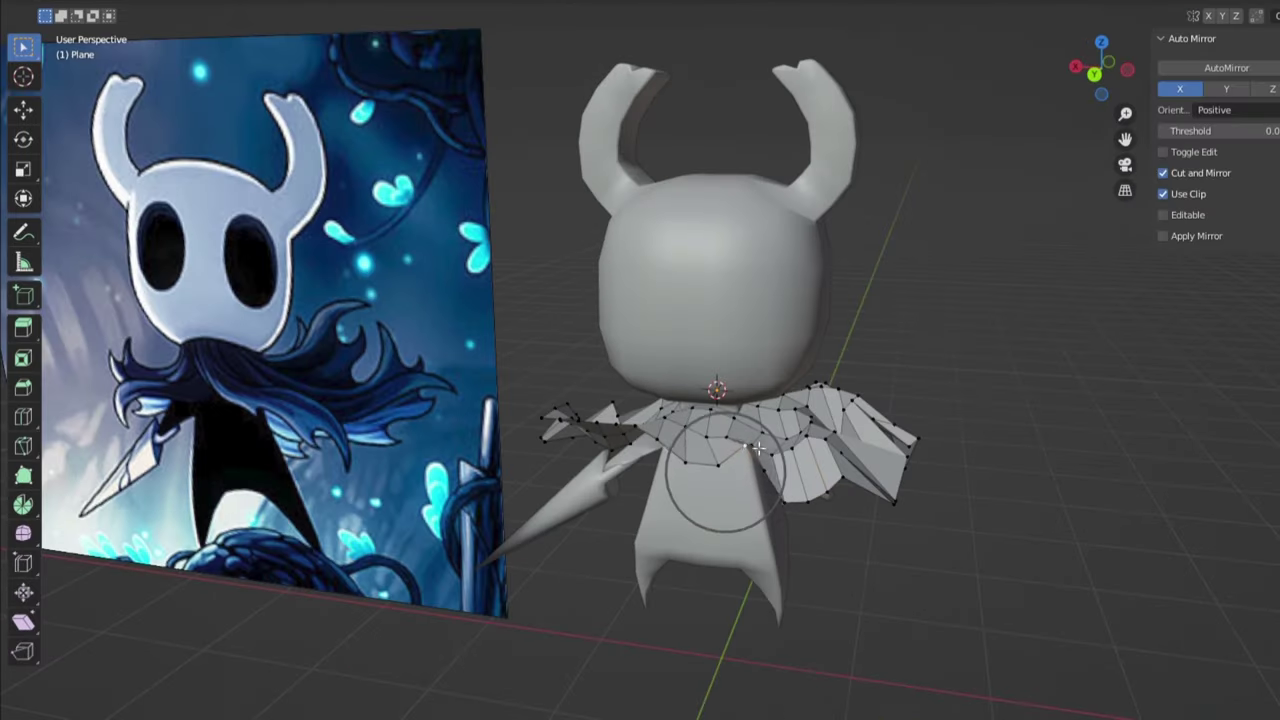
pyautogui.click(671, 430)
pyautogui.press('g')
pyautogui.click(651, 451)
pyautogui.press('g')
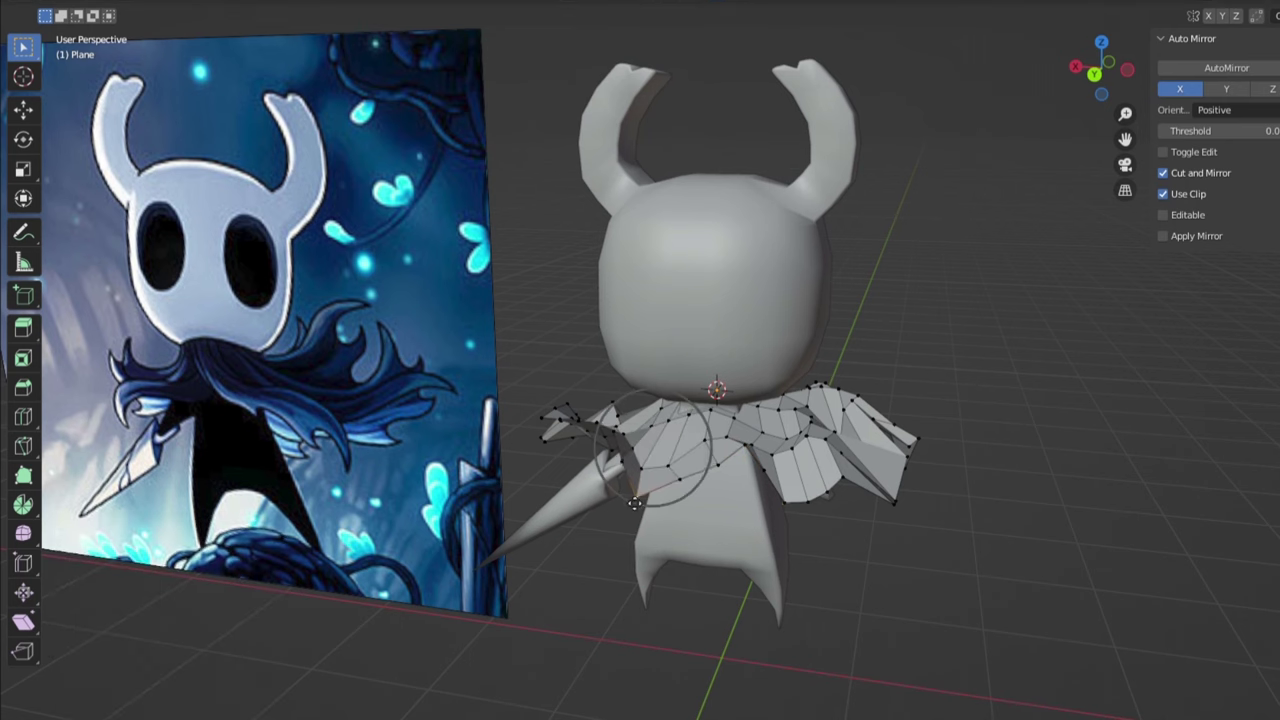
pyautogui.click(630, 482)
pyautogui.press('g')
pyautogui.click(592, 452)
pyautogui.press('g')
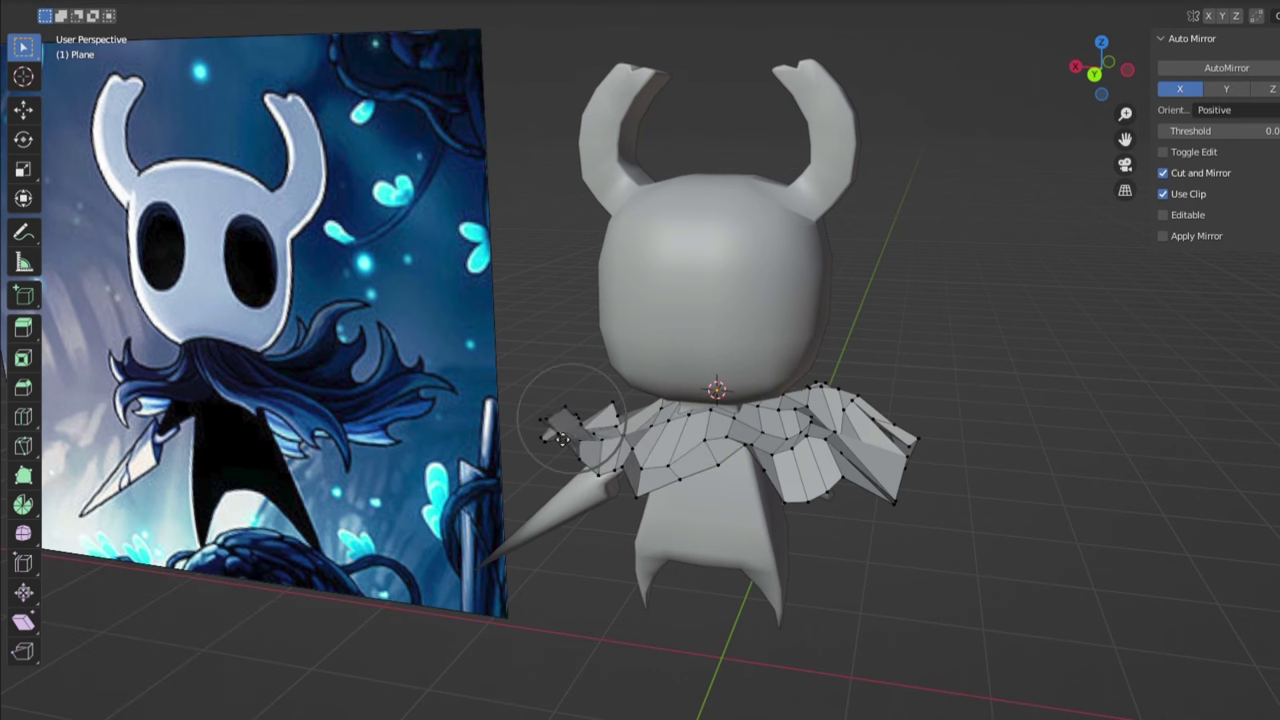
pyautogui.click(555, 440)
pyautogui.press('g')
pyautogui.click(545, 435)
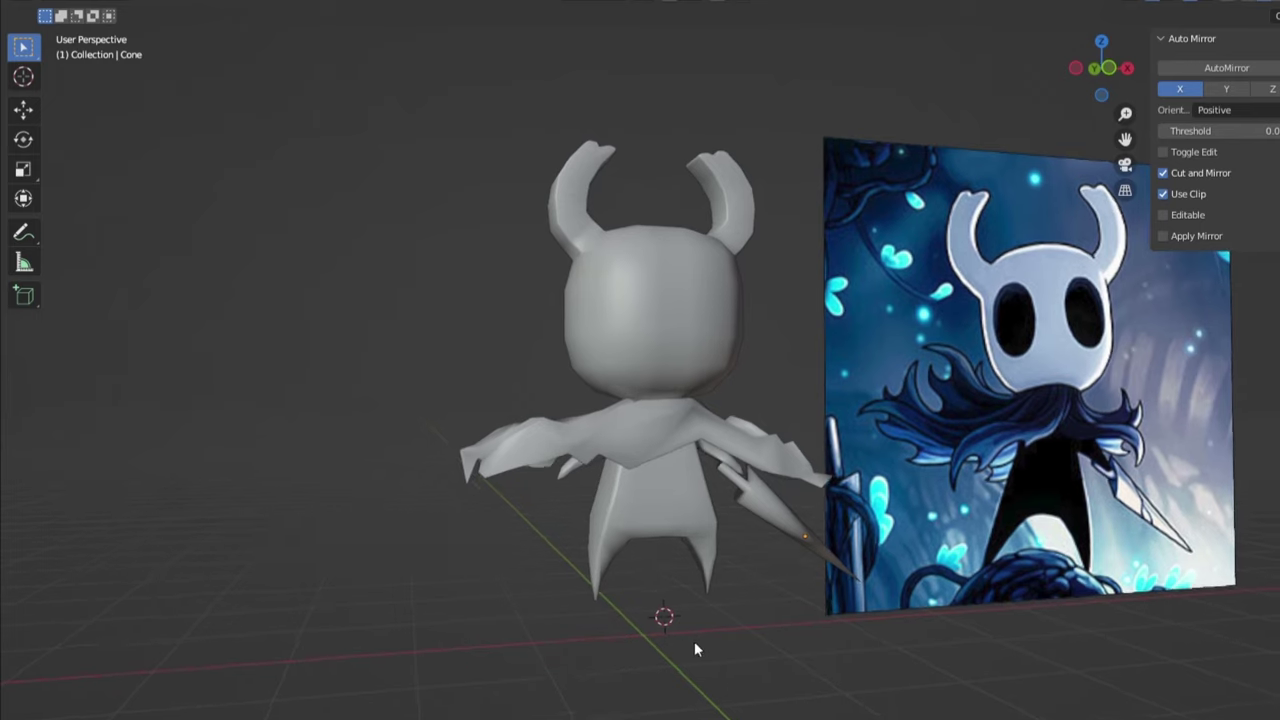
pyautogui.moveTo(692, 642)
pyautogui.mouseDown(button='middle')
pyautogui.moveTo(869, 640)
pyautogui.moveTo(841, 626)
pyautogui.moveTo(834, 649)
pyautogui.moveTo(860, 683)
pyautogui.moveTo(957, 677)
pyautogui.moveTo(822, 676)
pyautogui.moveTo(667, 642)
pyautogui.moveTo(687, 627)
pyautogui.mouseUp(button='middle')
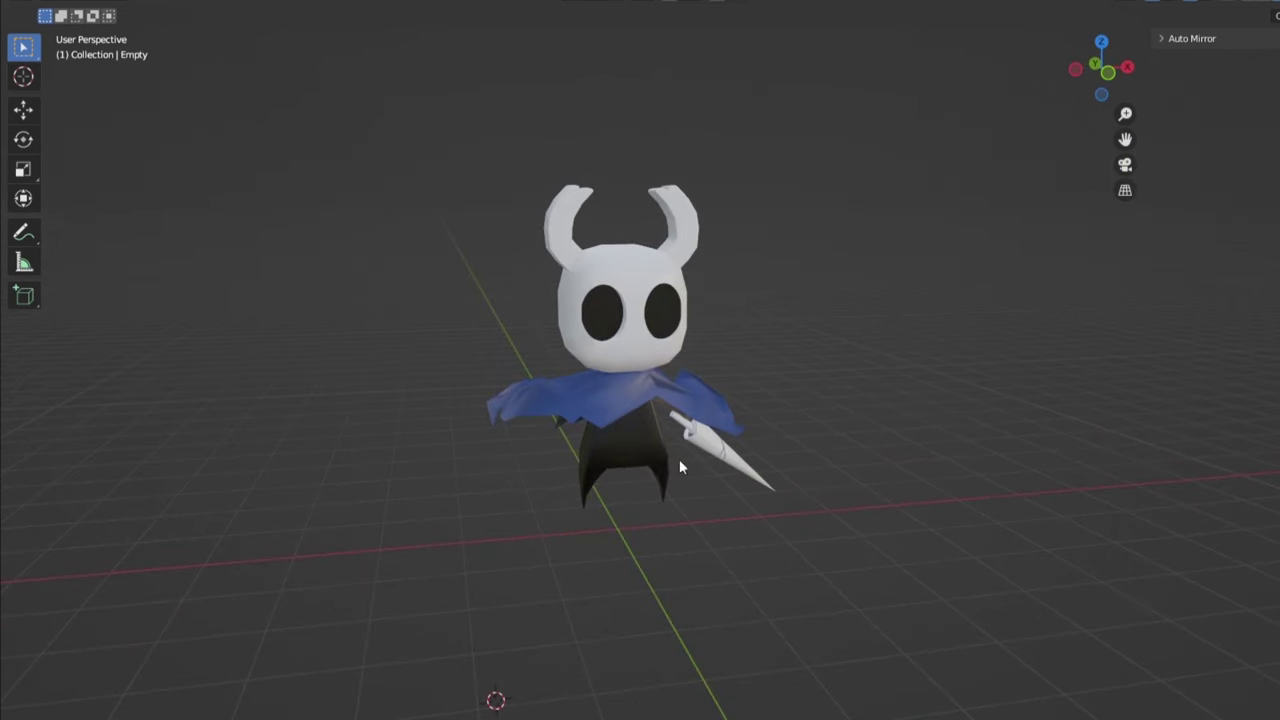
pyautogui.moveTo(614, 488); pyautogui.dragTo(525, 488, button='middle')
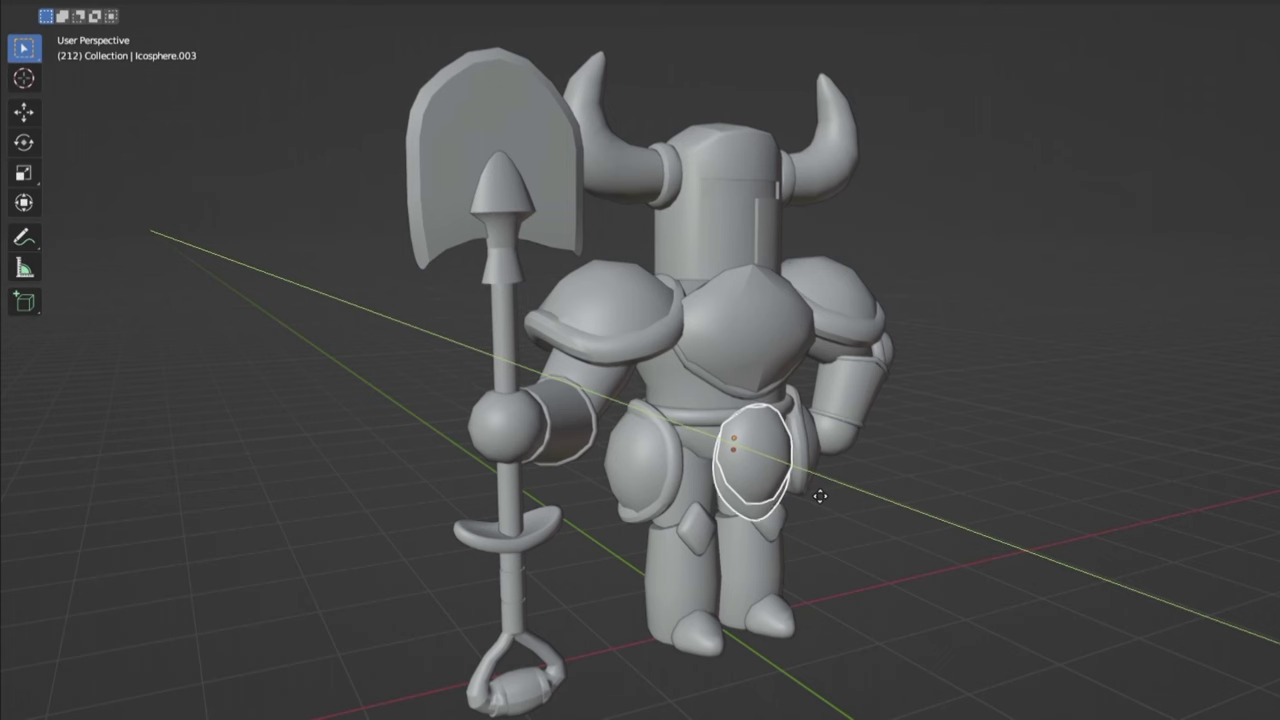
# Step: Raise the icosphere armour piece on the knight and inspect the helmet and finished model
pyautogui.click(821, 497)
pyautogui.scroll(-2, 898, 525)
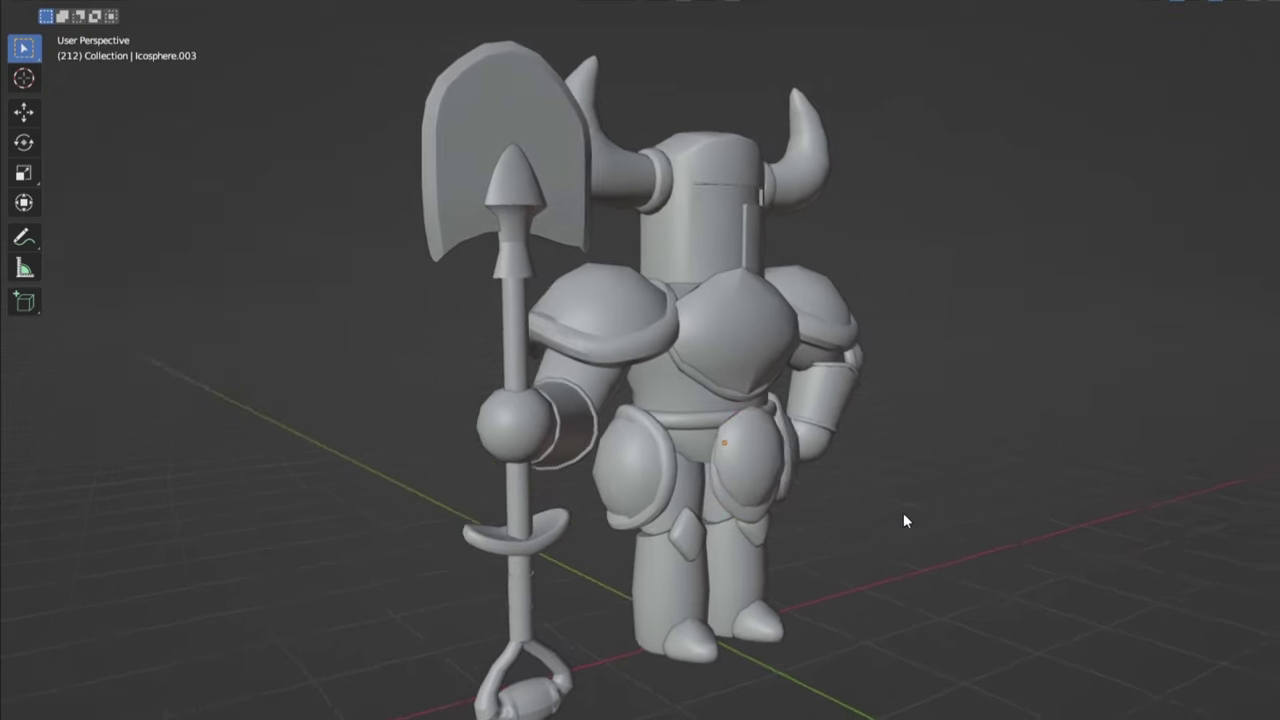
pyautogui.moveTo(903, 513); pyautogui.dragTo(932, 516, button='middle')
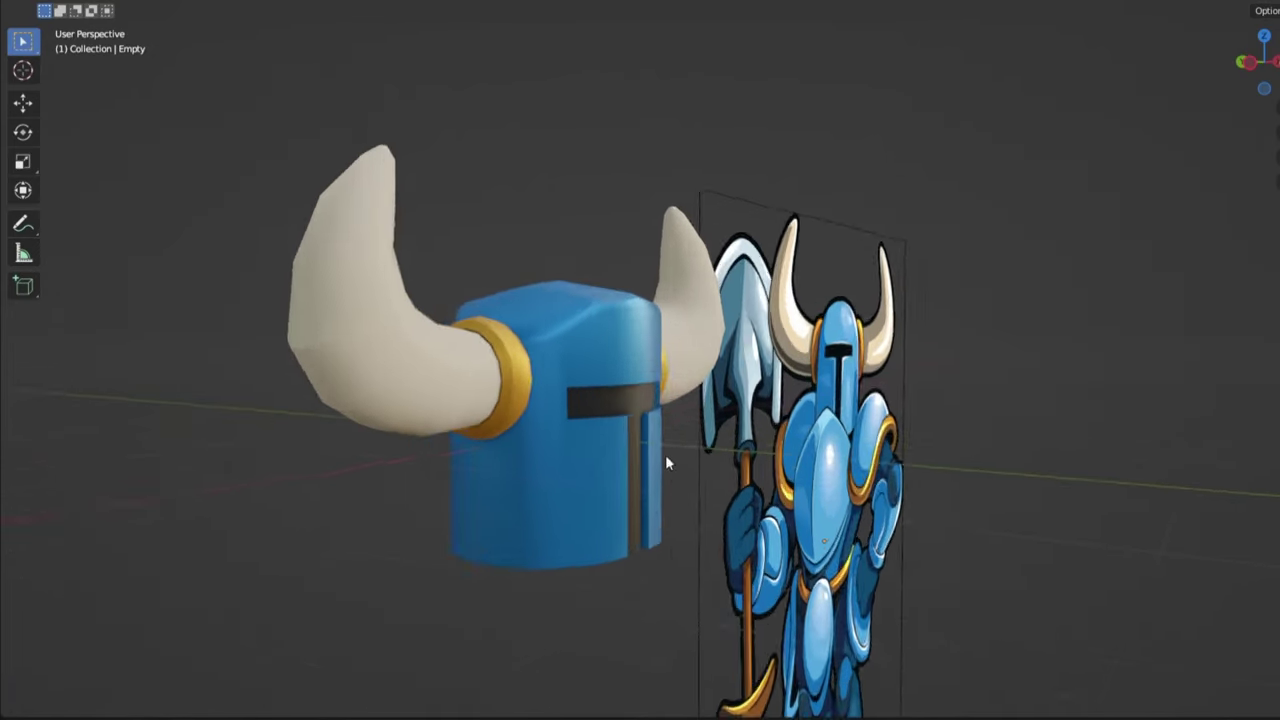
pyautogui.moveTo(667, 463); pyautogui.dragTo(623, 477, button='middle')
pyautogui.scroll(-5, 878, 490)
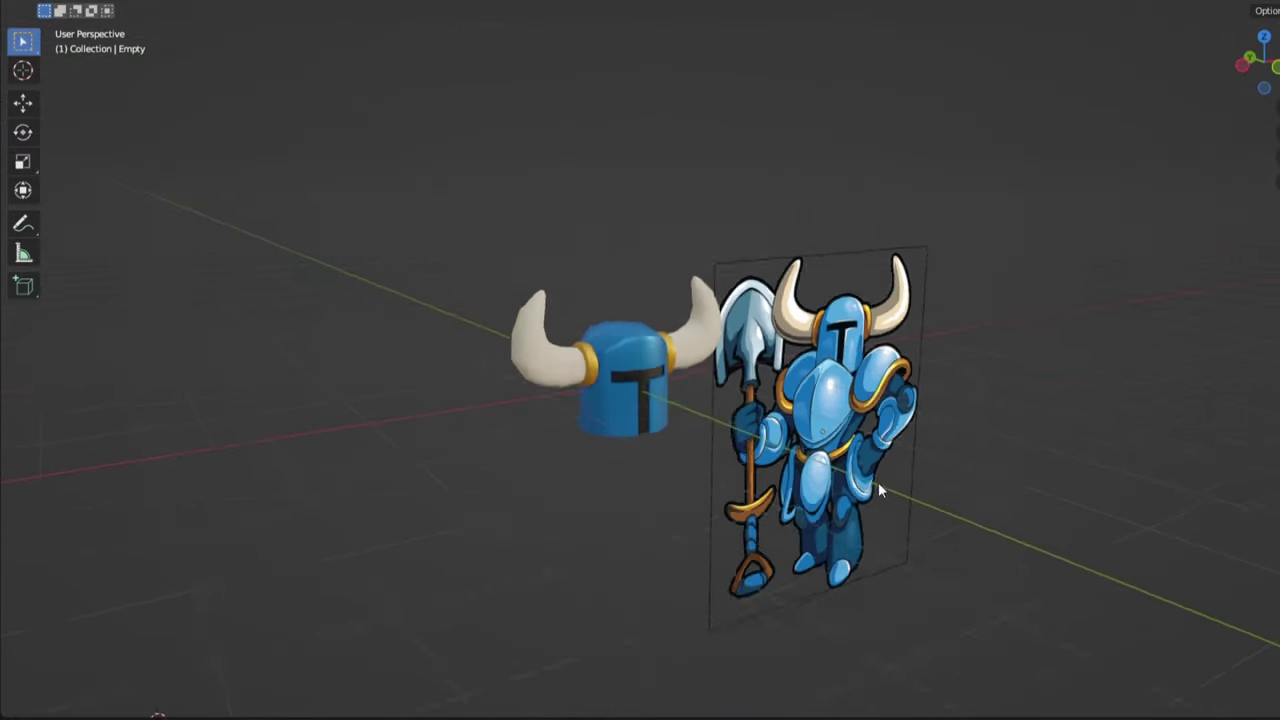
pyautogui.moveTo(878, 490); pyautogui.dragTo(806, 459, button='middle')
pyautogui.scroll(3, 808, 478)
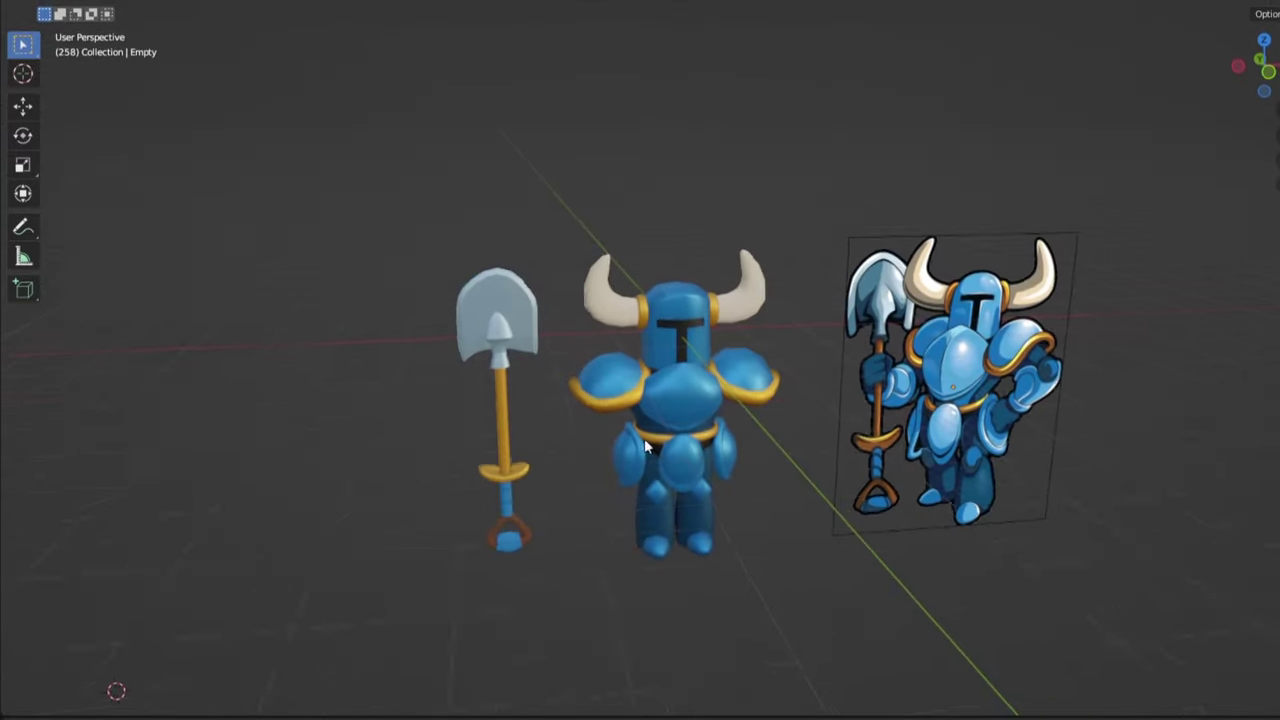
pyautogui.moveTo(644, 438); pyautogui.dragTo(661, 477, button='middle')
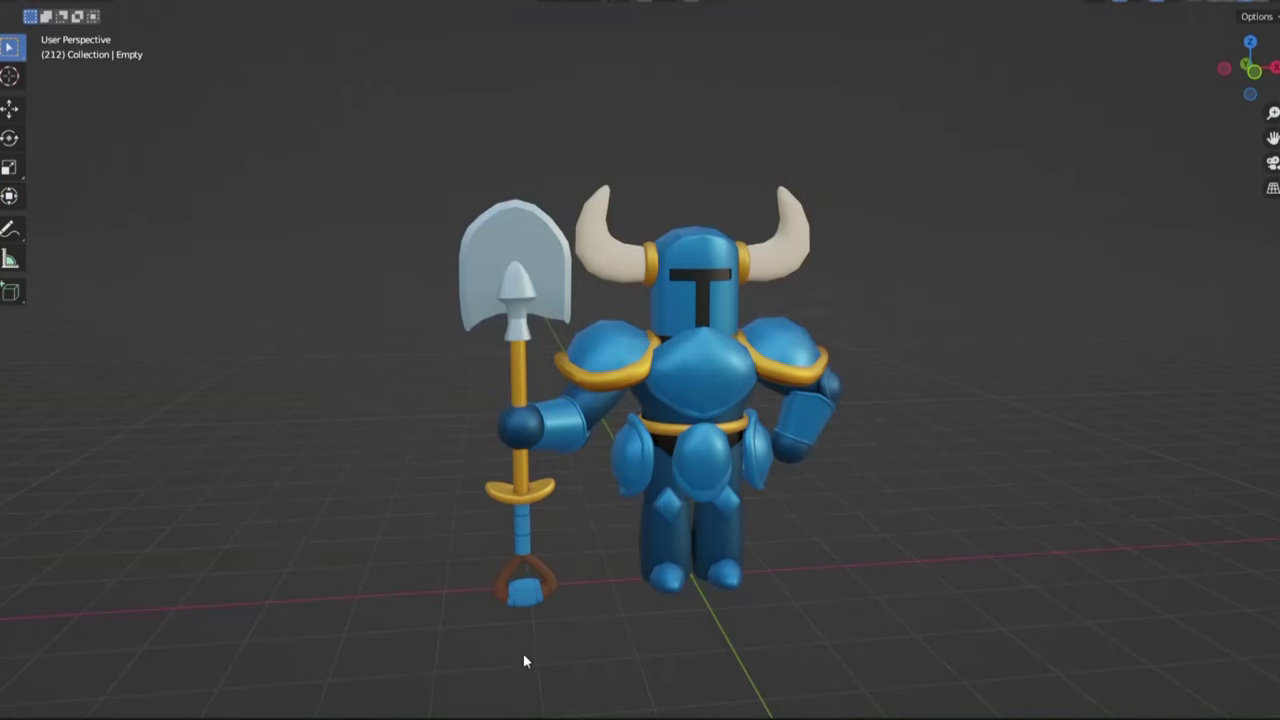
# Step: Turn the view around the finished knight model
pyautogui.moveTo(523, 661); pyautogui.dragTo(688, 620, button='middle')
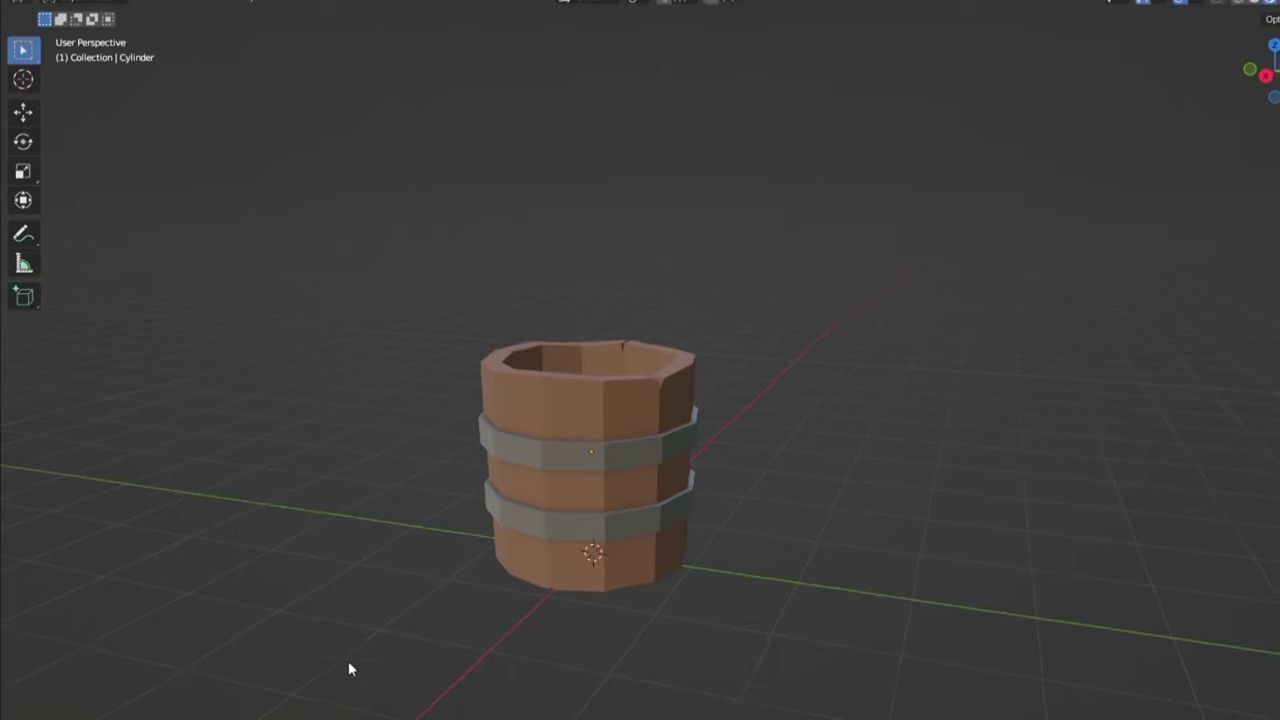
# Step: Inspect the wooden bucket and chest, then rotate the chest lid about the X axis to close it
pyautogui.moveTo(566, 676); pyautogui.dragTo(634, 670, button='middle')
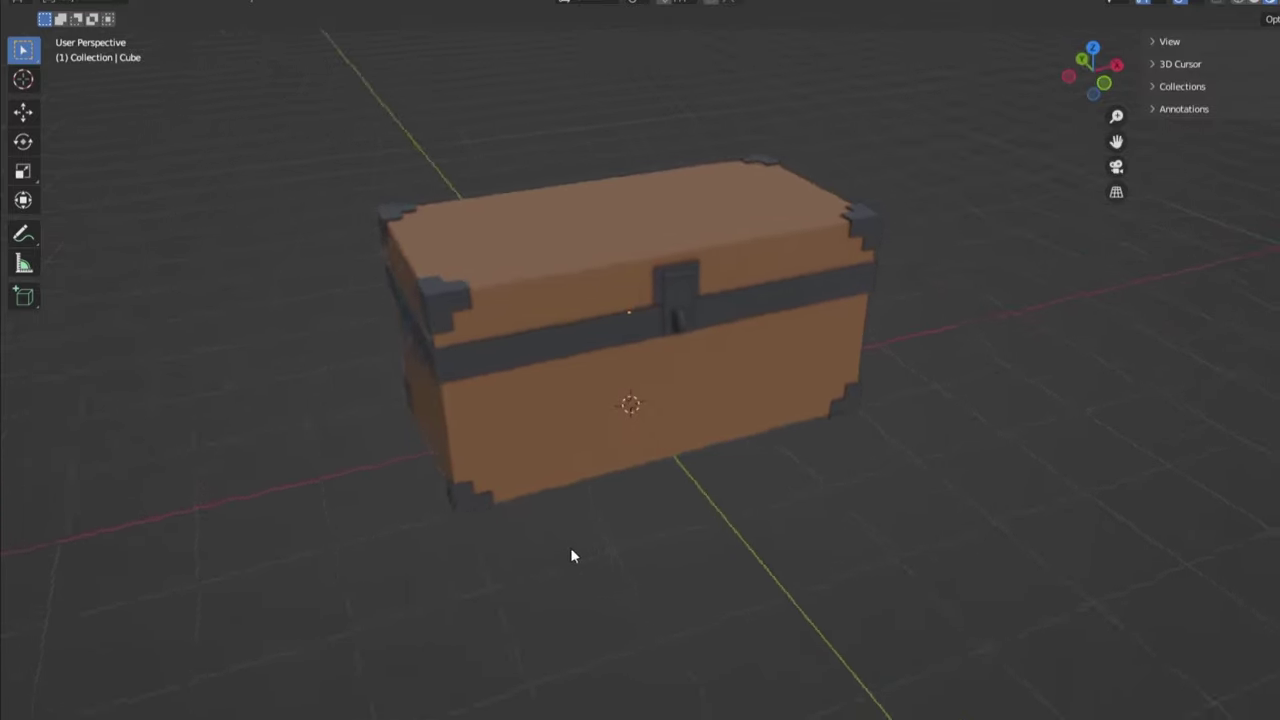
pyautogui.moveTo(572, 556); pyautogui.dragTo(406, 548, button='middle')
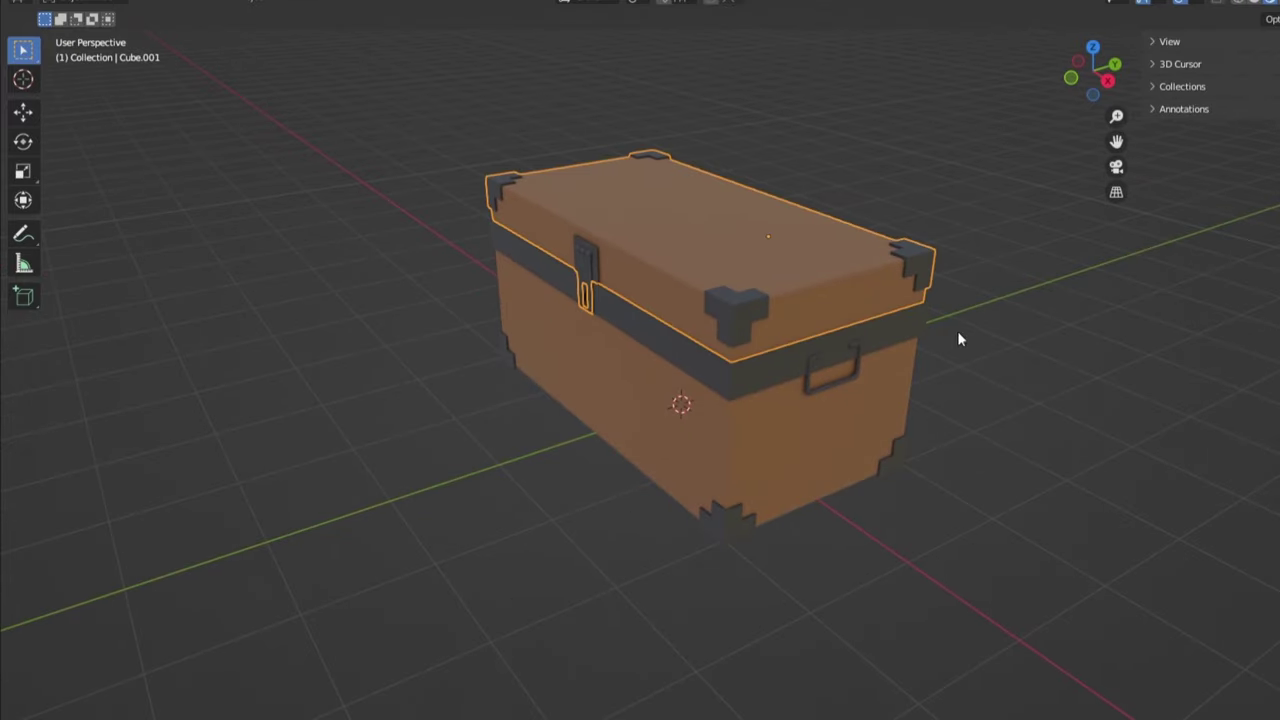
pyautogui.press('r')
pyautogui.press('x')
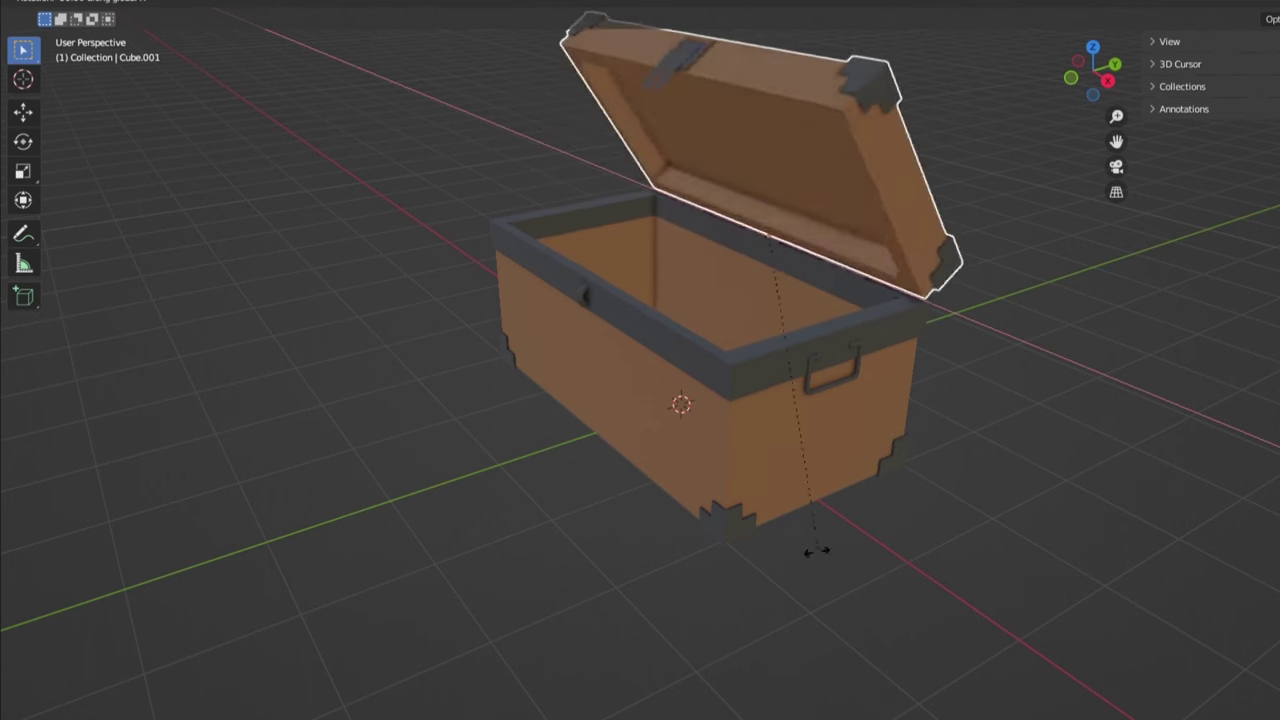
pyautogui.click(760, 600)
pyautogui.moveTo(760, 600); pyautogui.dragTo(857, 460, button='middle')
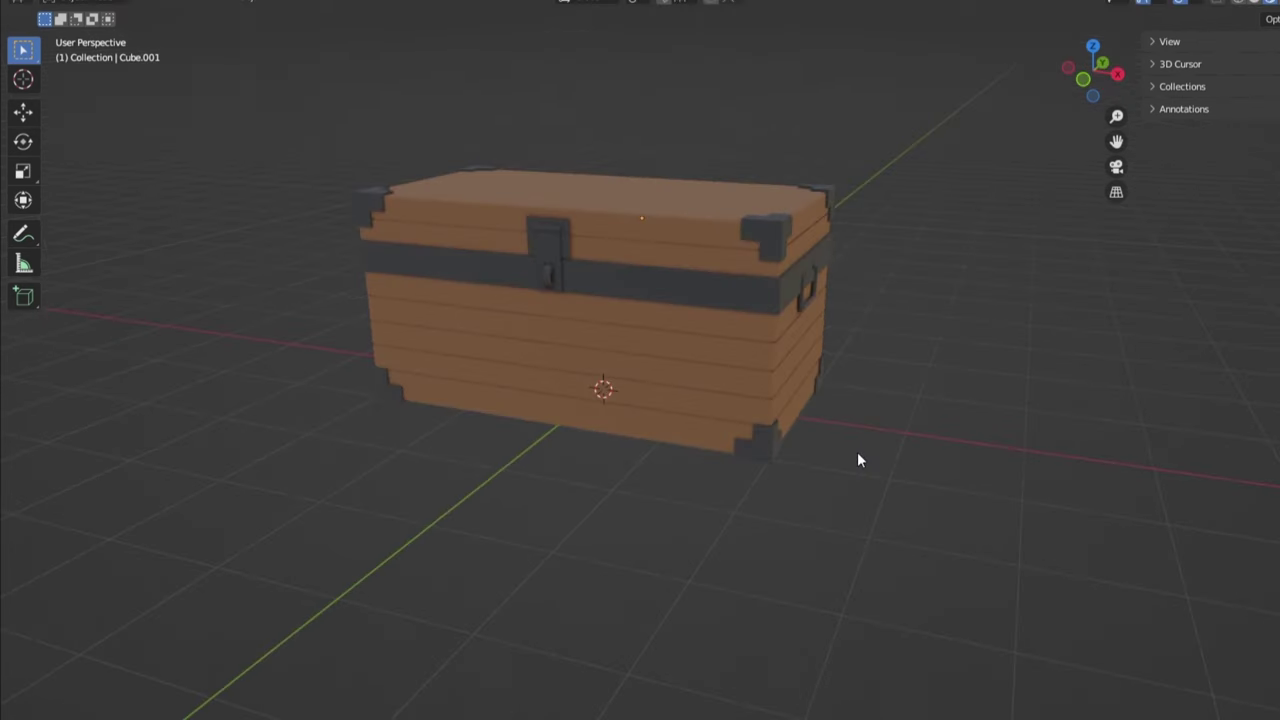
pyautogui.moveTo(341, 440); pyautogui.dragTo(298, 465, button='middle')
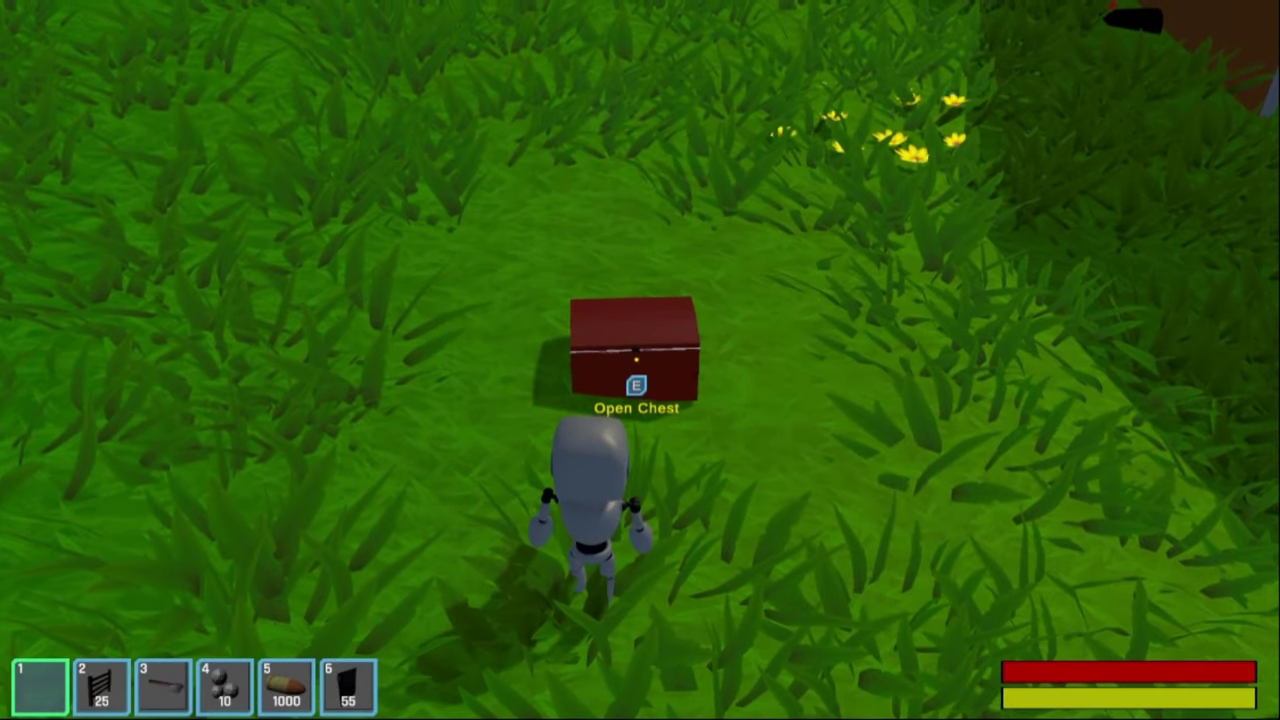
# Step: Select fence hotbar slot 2 and place three fence sections in a row on the grass
pyautogui.press('2')
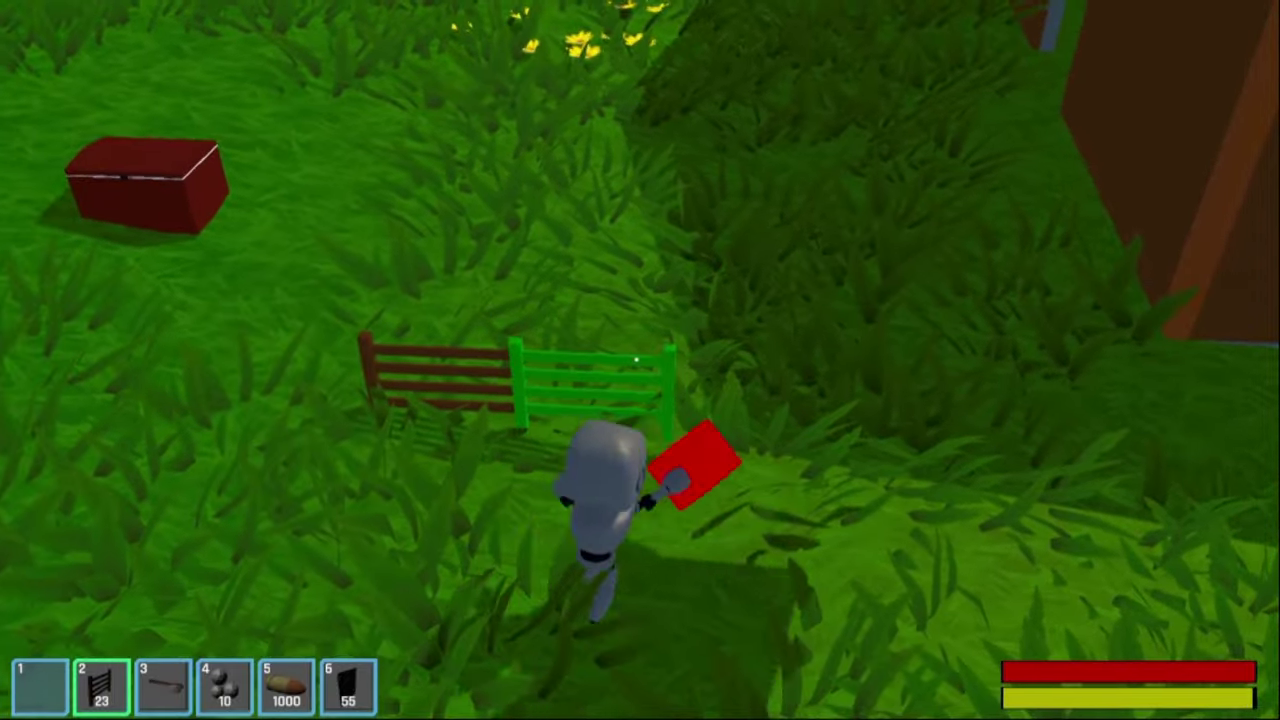
pyautogui.click(636, 359)
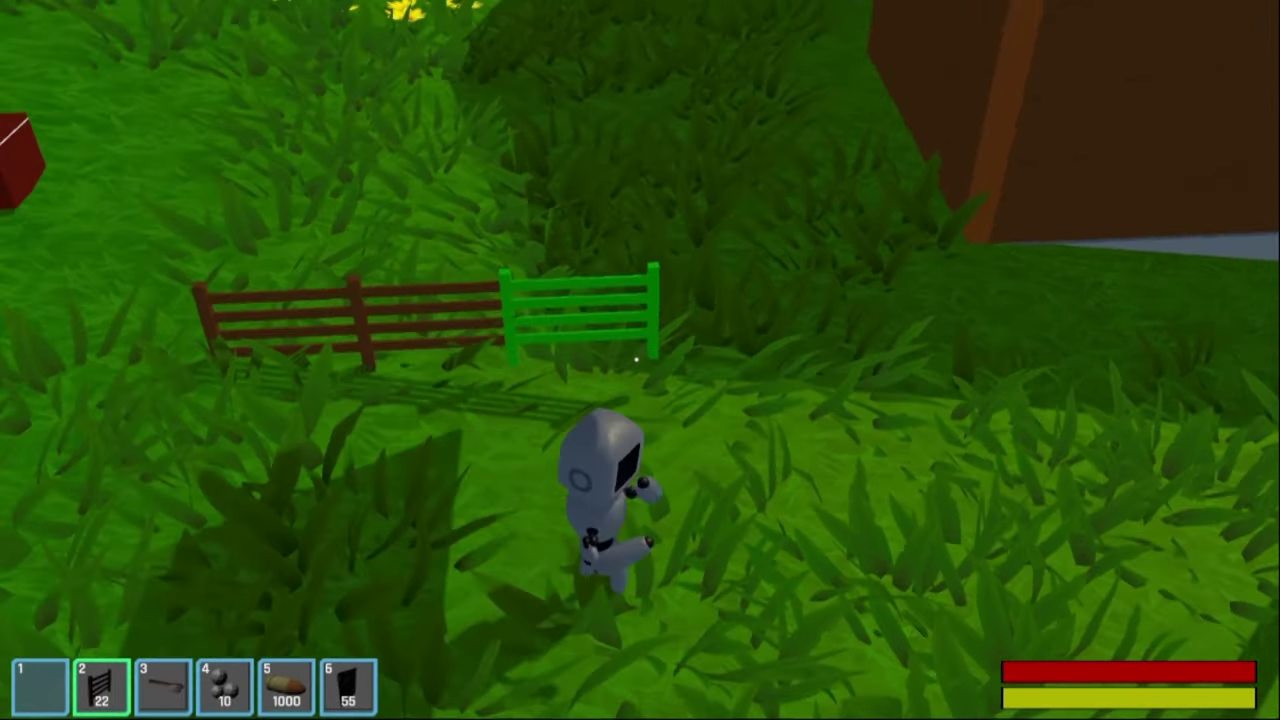
pyautogui.click(636, 359)
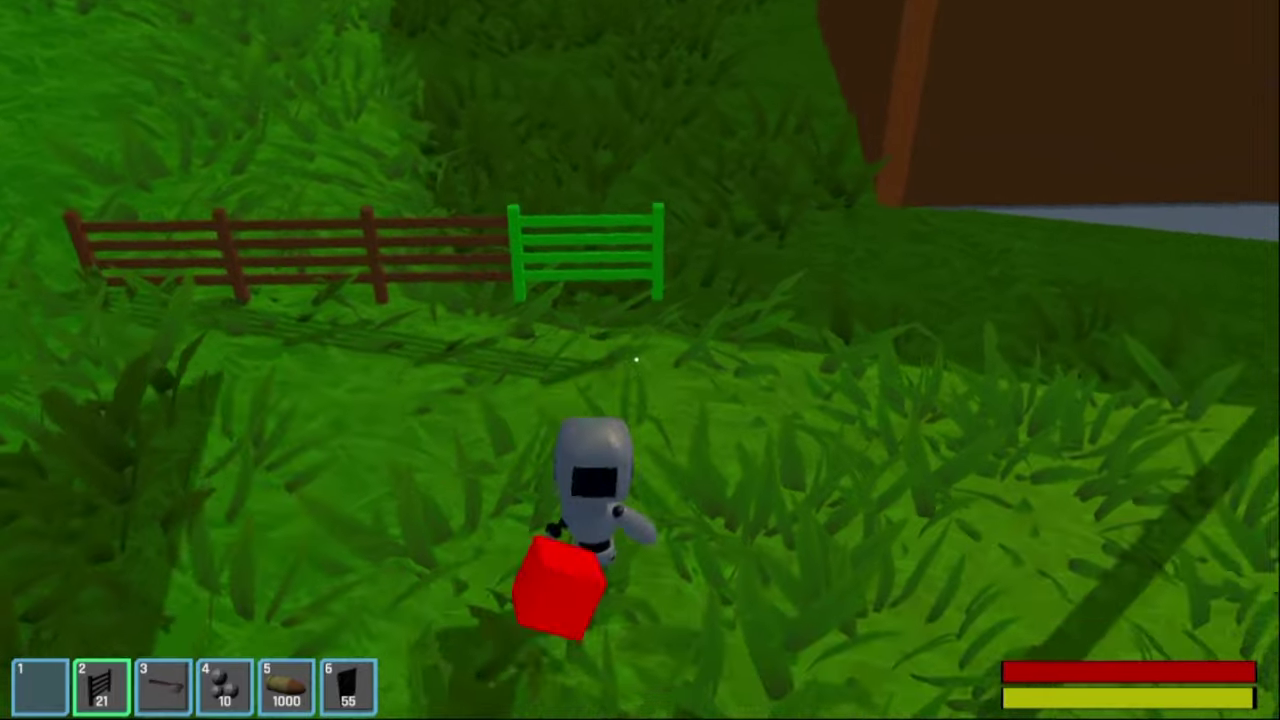
pyautogui.click(636, 359)
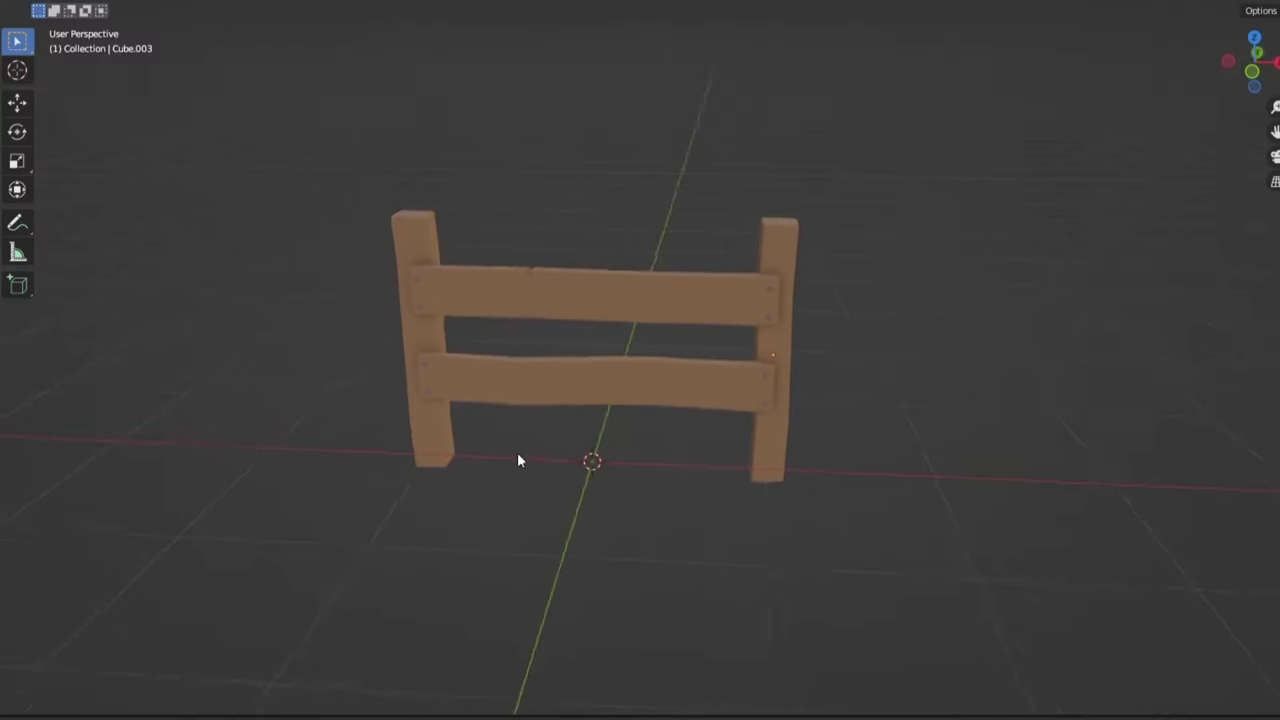
# Step: Inspect the fence section from several angles, then cancel the gate half's rotation so it closes
pyautogui.moveTo(553, 465); pyautogui.dragTo(658, 478, button='middle')
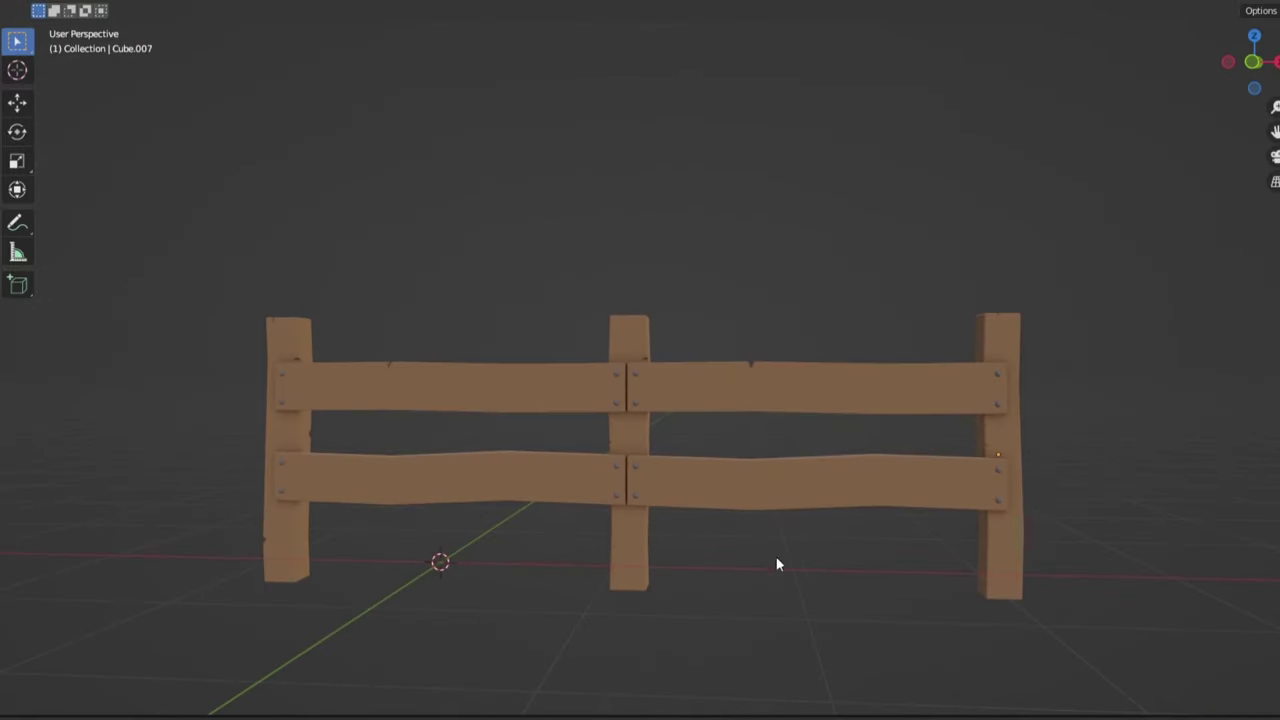
pyautogui.moveTo(484, 700); pyautogui.dragTo(537, 589, button='middle')
pyautogui.moveTo(650, 433); pyautogui.dragTo(672, 650, button='middle')
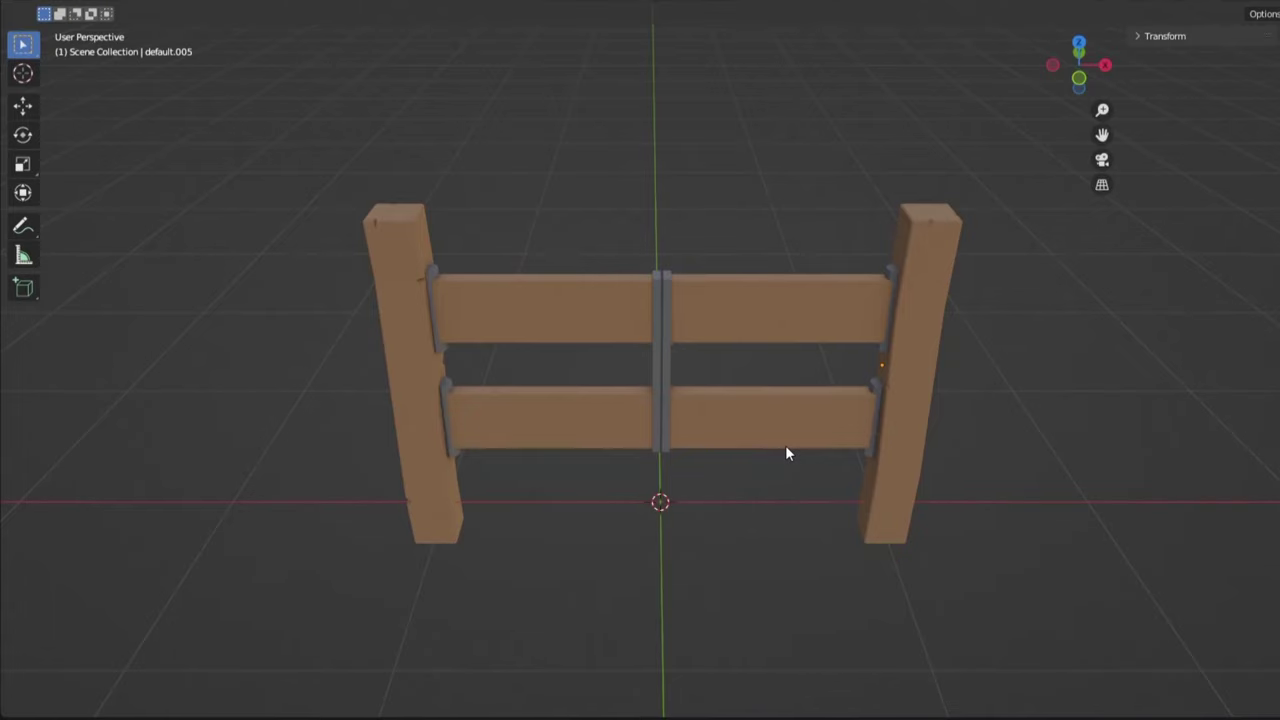
pyautogui.scroll(-2, 681, 614)
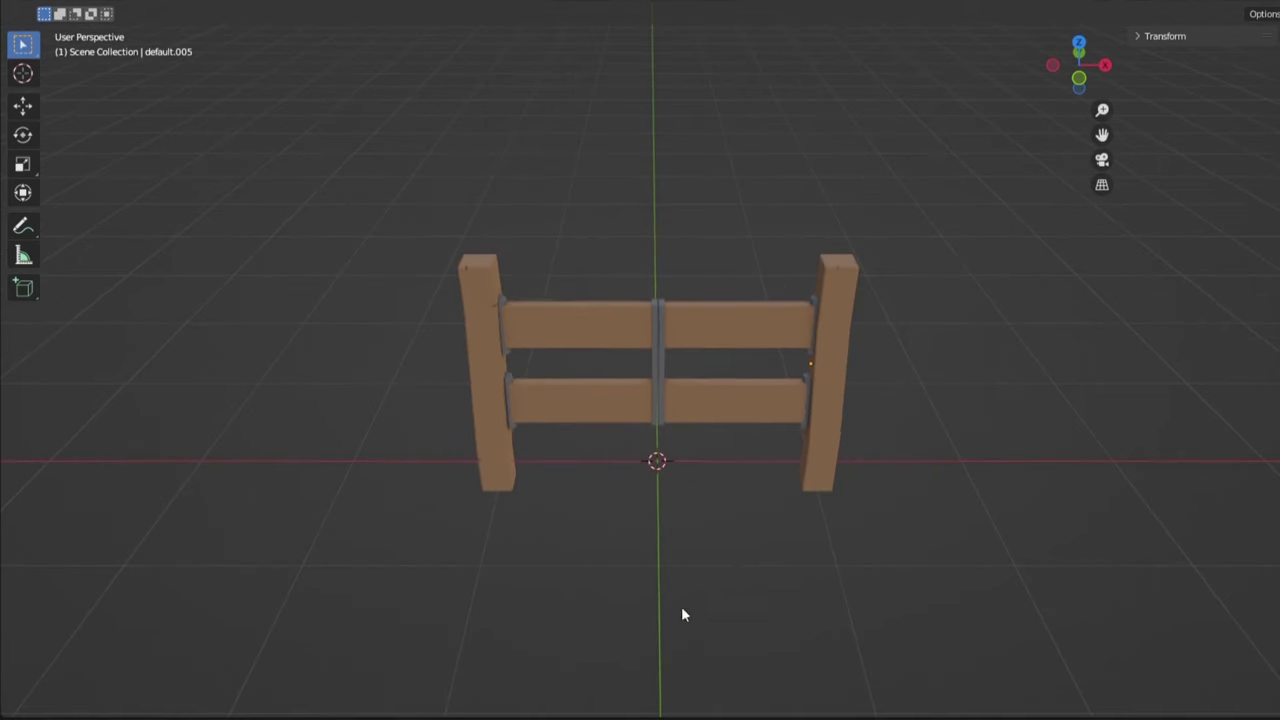
pyautogui.scroll(2, 752, 566)
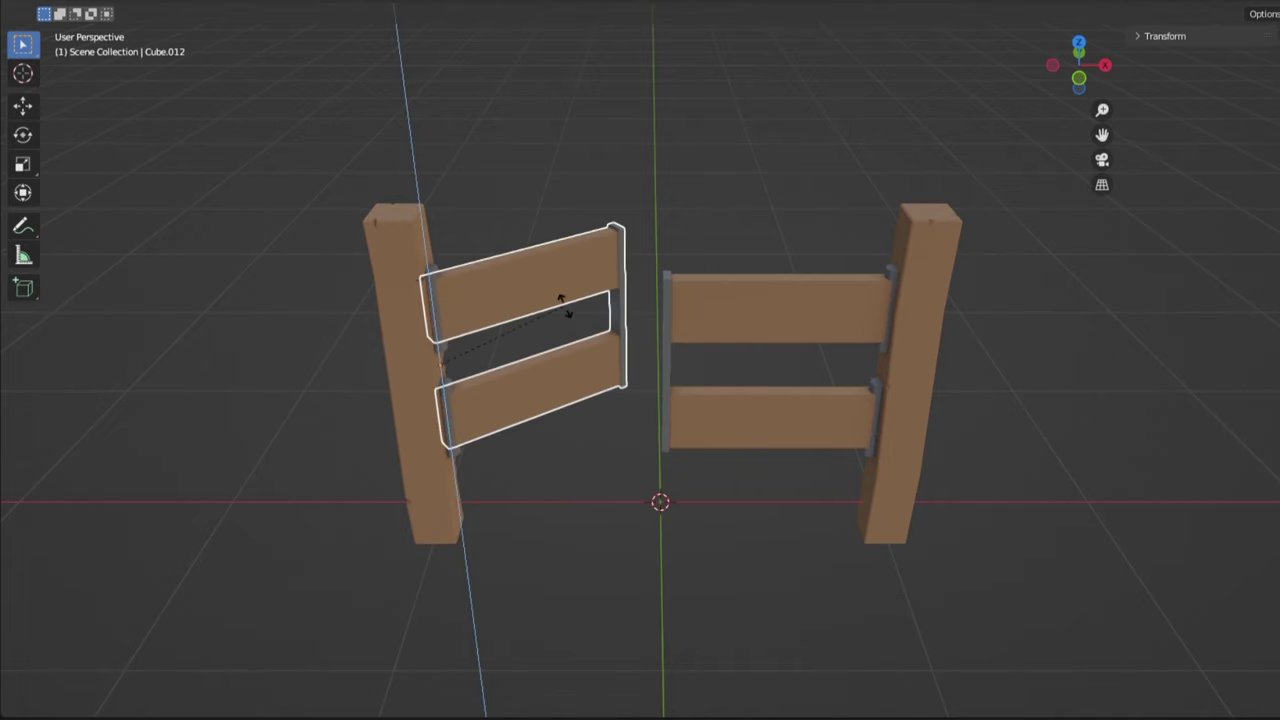
pyautogui.rightClick(520, 537)
pyautogui.moveTo(520, 537); pyautogui.dragTo(746, 535, button='middle')
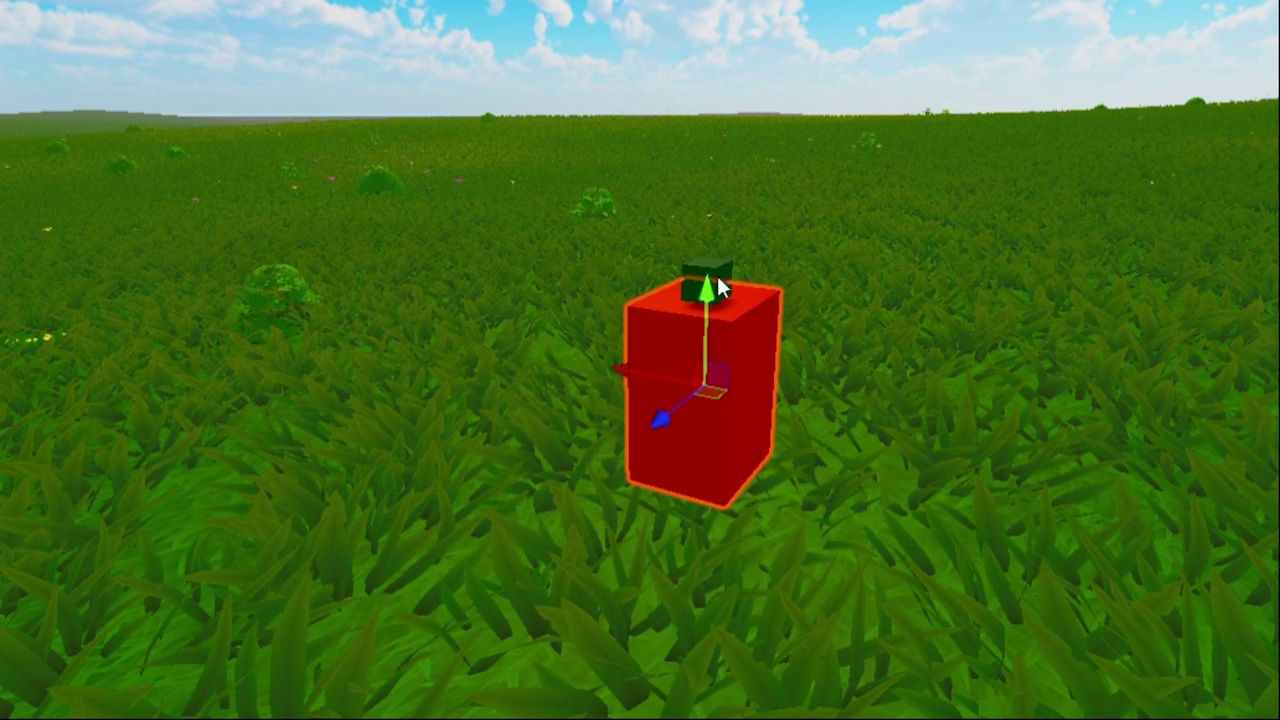
# Step: Select the small cube and the red block, then inspect the carrot and its sprout
pyautogui.click(720, 260)
pyautogui.click(740, 410)
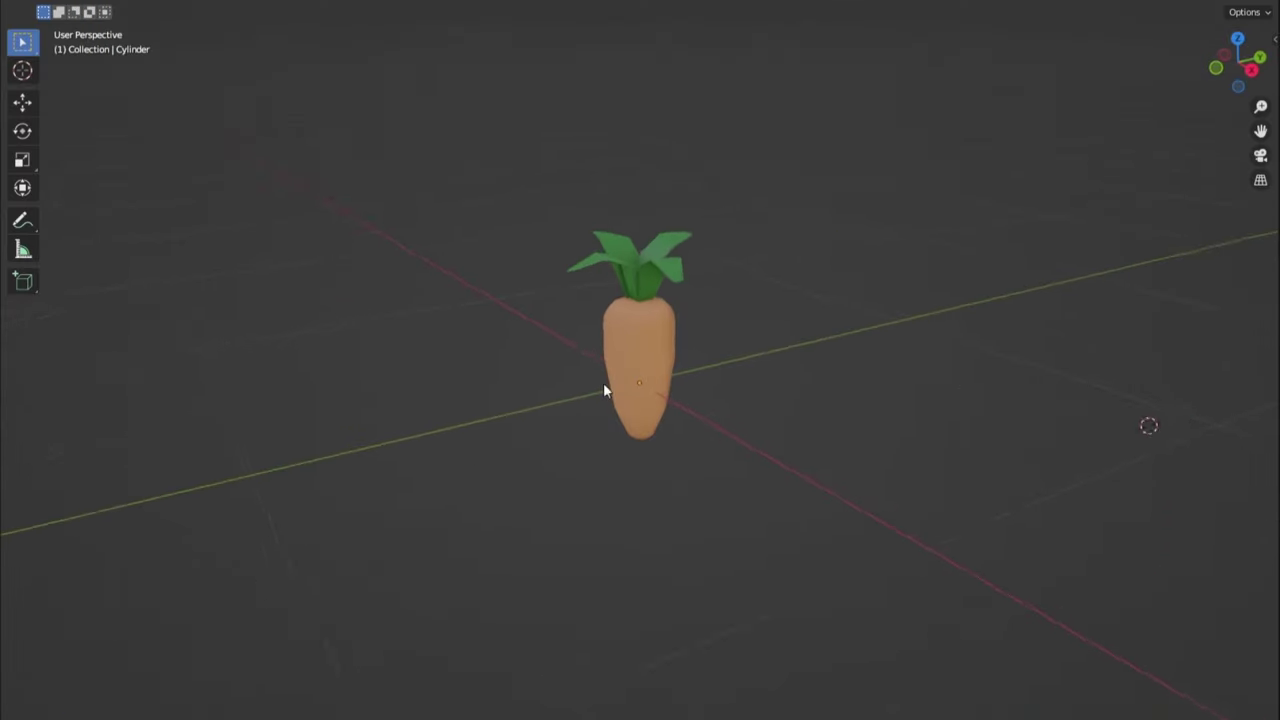
pyautogui.moveTo(603, 383); pyautogui.dragTo(816, 379, button='middle')
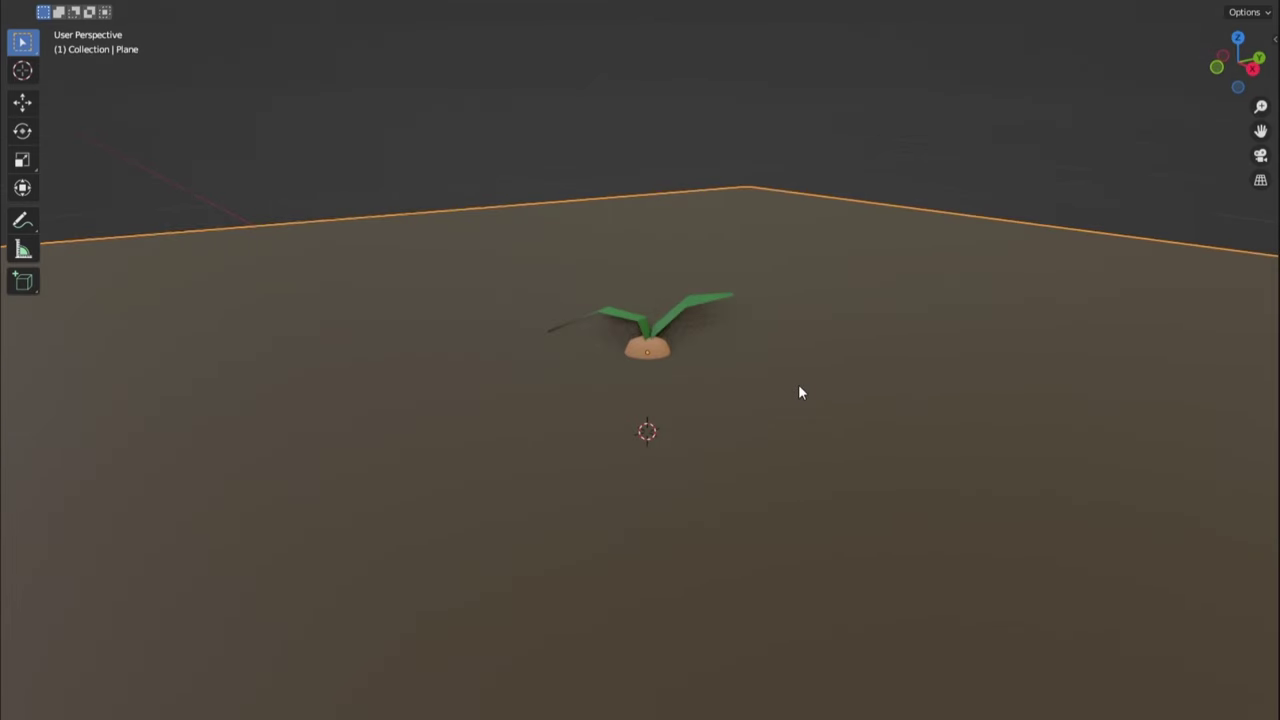
pyautogui.scroll(-1, 790, 395)
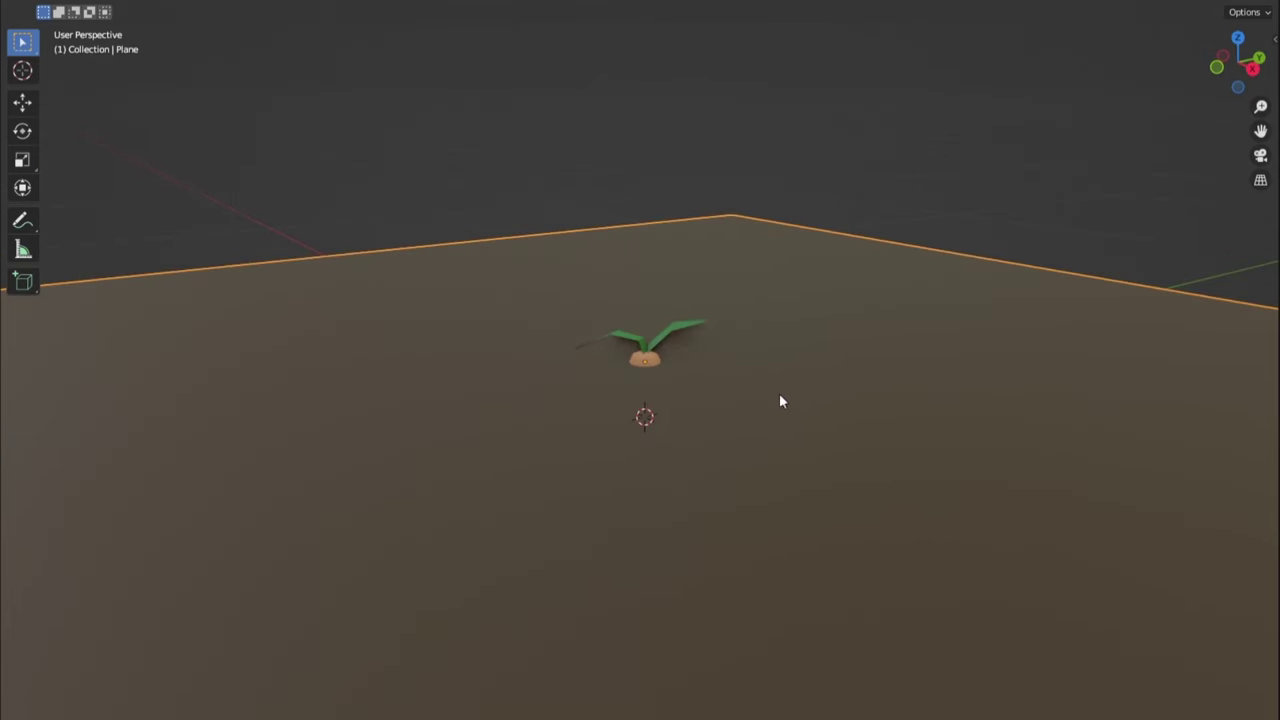
pyautogui.scroll(1, 788, 401)
pyautogui.moveTo(732, 404); pyautogui.dragTo(900, 489, button='middle')
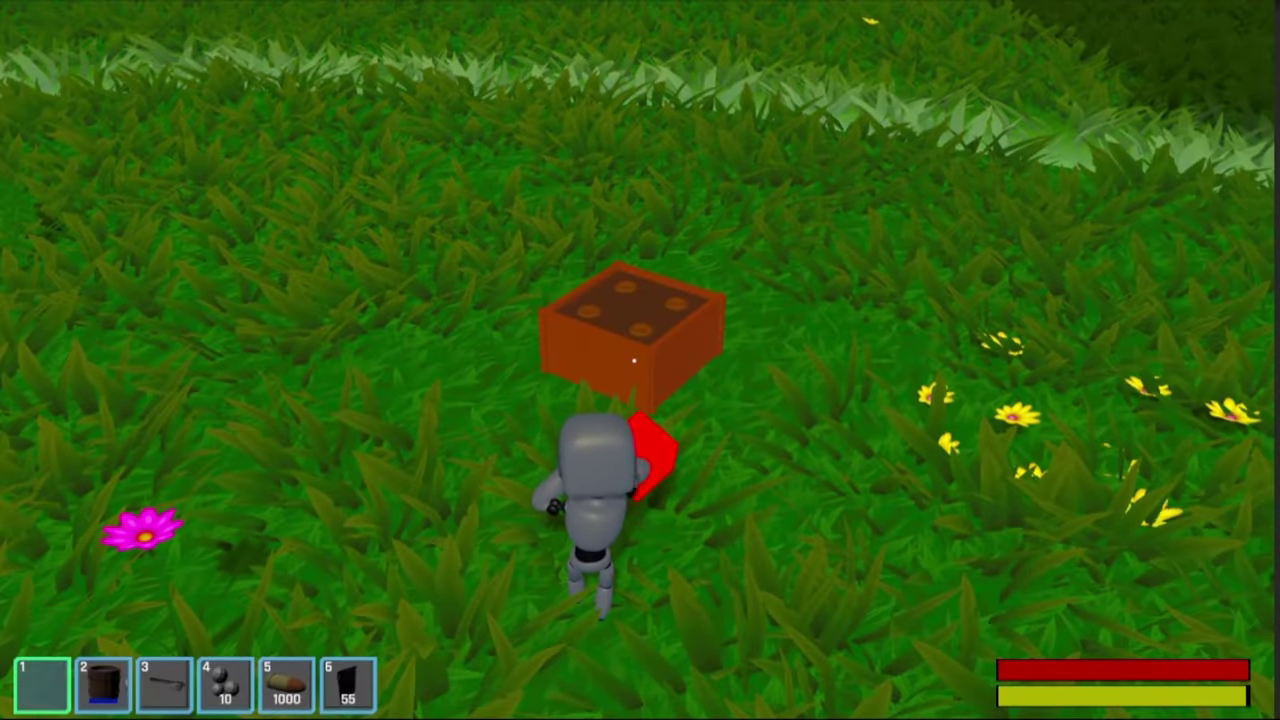
# Step: Plant seeds in the wooden crate and darken the colour of its stone patches
pyautogui.scroll(-3, 633, 361)
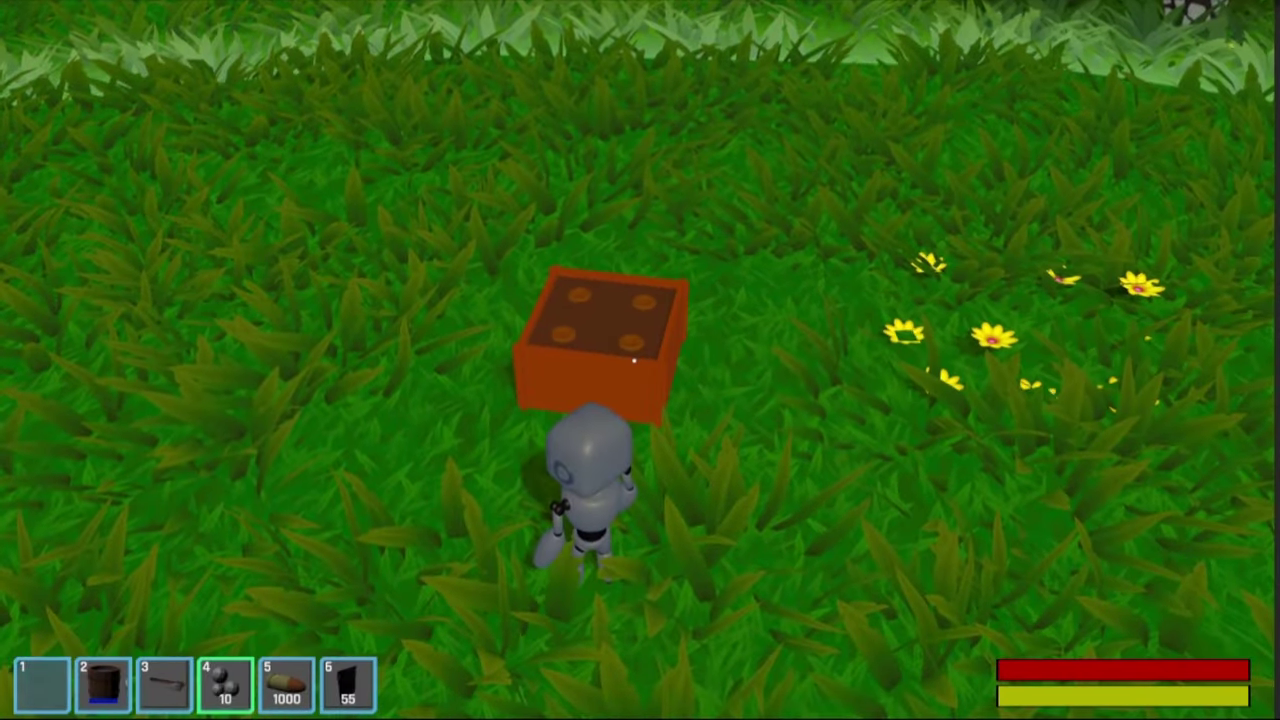
pyautogui.click(633, 361)
pyautogui.click(633, 361)
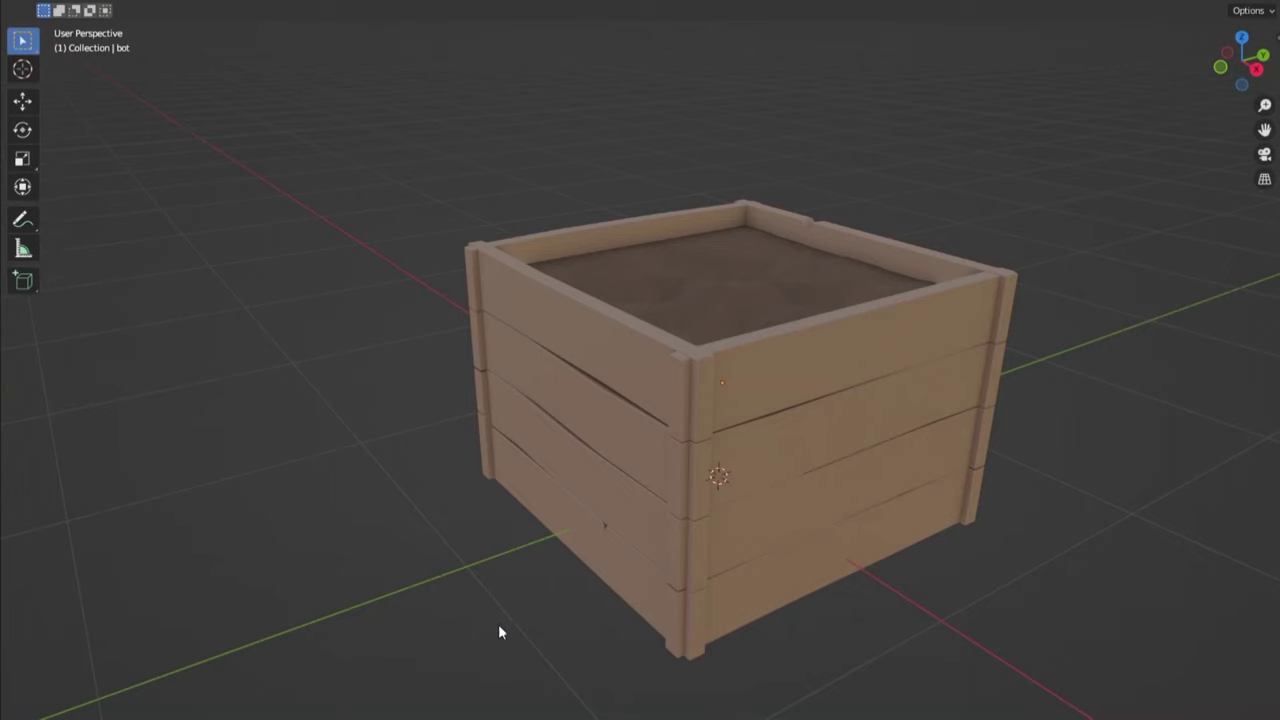
pyautogui.moveTo(498, 624); pyautogui.dragTo(808, 625, button='middle')
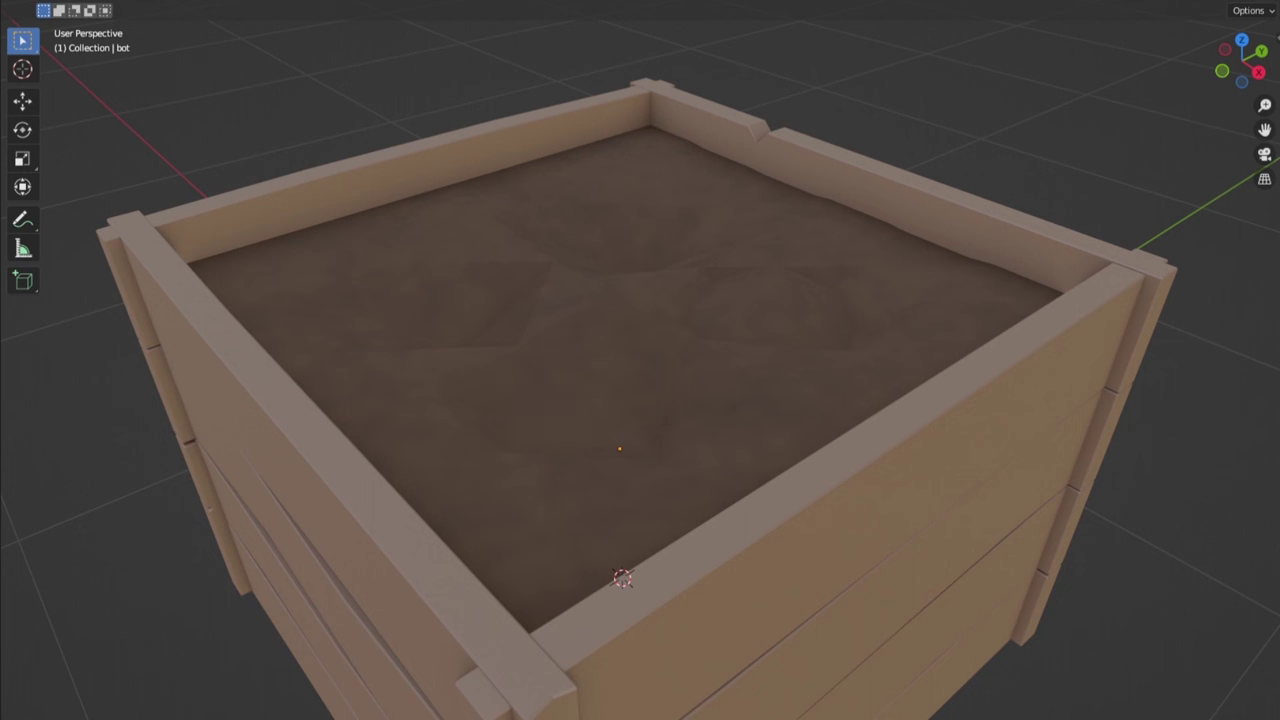
pyautogui.moveTo(1233, 280); pyautogui.dragTo(972, 332, button='middle')
pyautogui.scroll(-4, 966, 320)
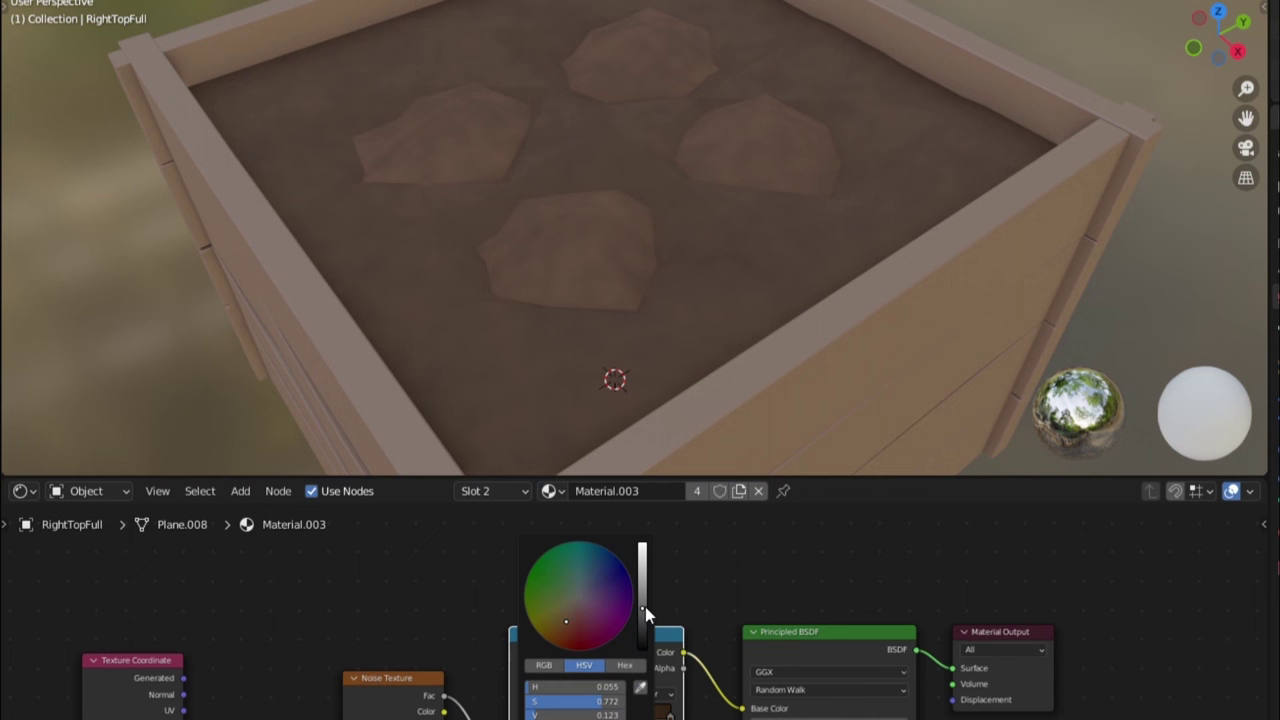
pyautogui.moveTo(590, 715); pyautogui.dragTo(560, 715)
# Step: Orbit around the crate, sprinkler and sack models
pyautogui.moveTo(772, 212); pyautogui.dragTo(748, 224, button='middle')
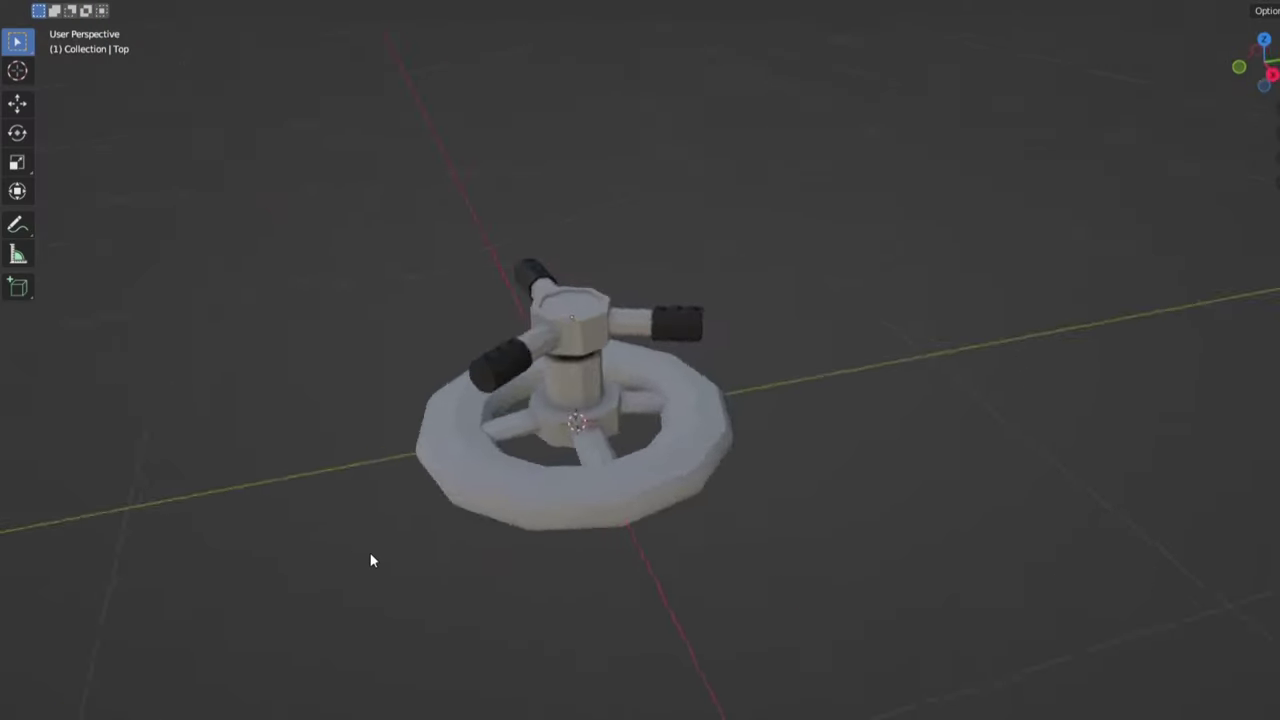
pyautogui.moveTo(371, 557); pyautogui.dragTo(420, 526, button='middle')
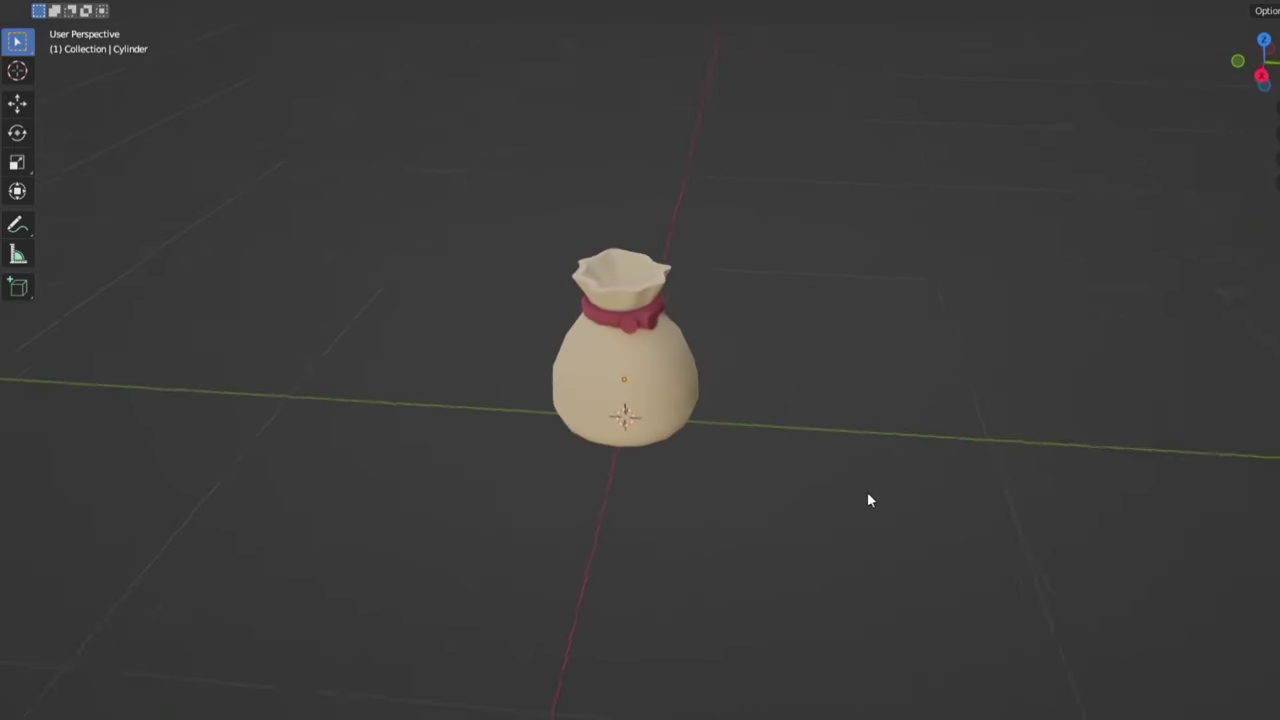
pyautogui.moveTo(869, 500); pyautogui.dragTo(699, 551, button='middle')
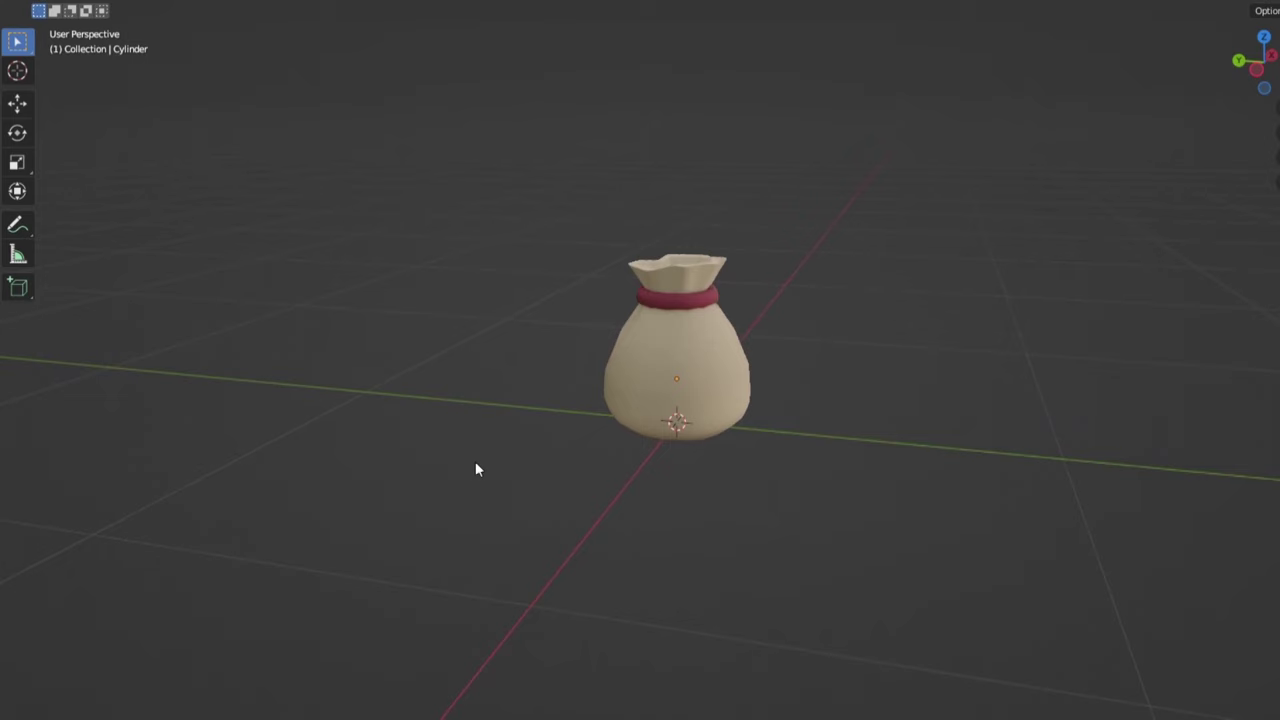
pyautogui.moveTo(475, 469); pyautogui.dragTo(480, 470, button='middle')
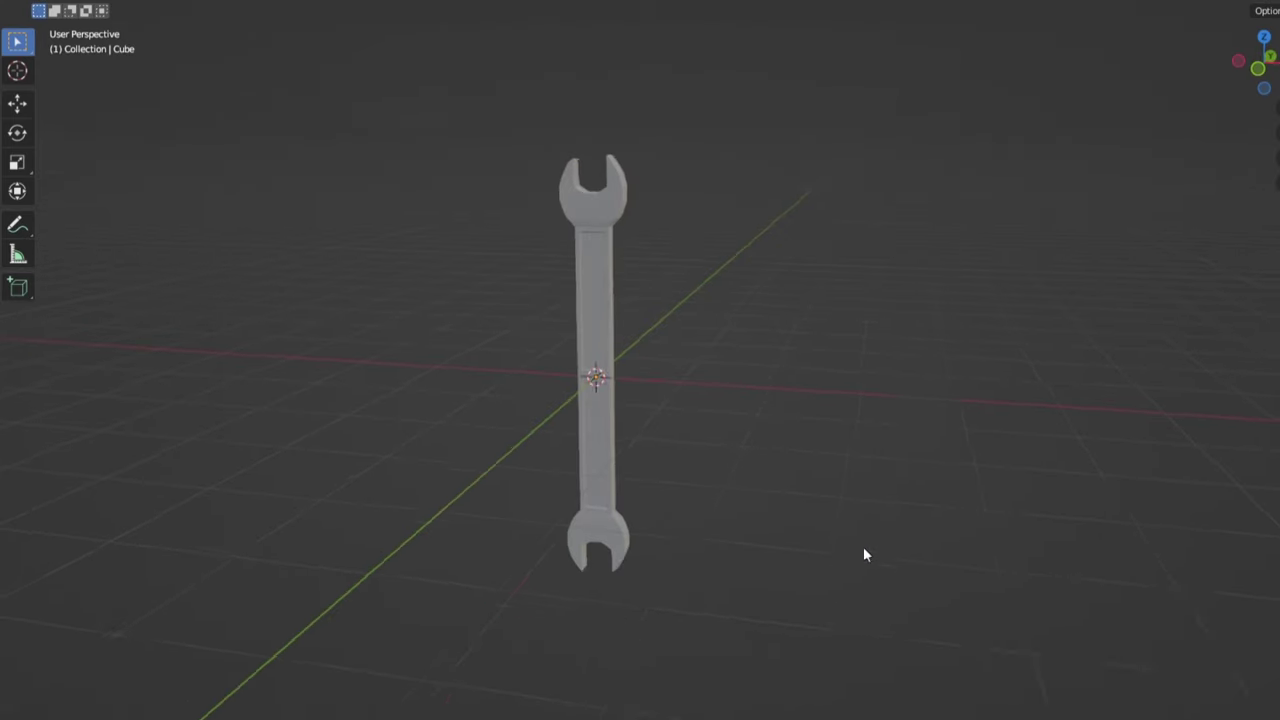
# Step: View the wrench, pick the axe in the Weapons craft menu, and inspect the pickaxe and axe
pyautogui.moveTo(863, 551); pyautogui.dragTo(766, 549, button='middle')
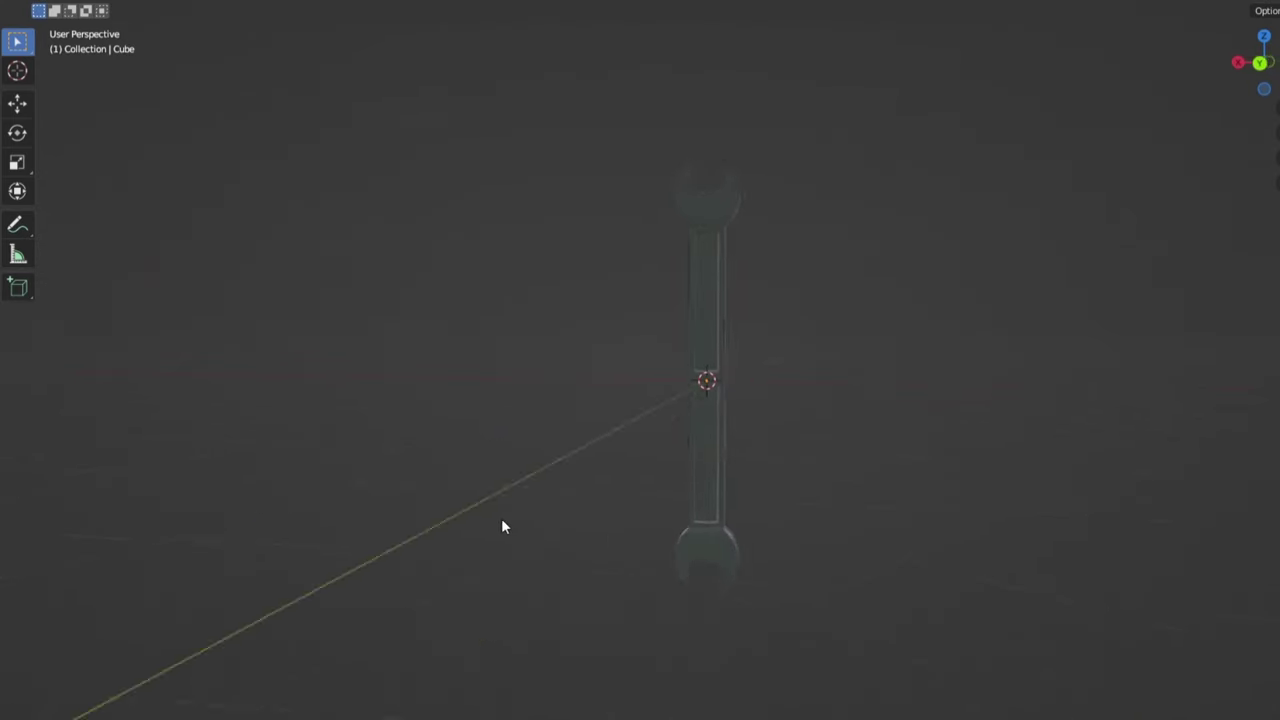
pyautogui.moveTo(494, 526); pyautogui.dragTo(845, 555, button='middle')
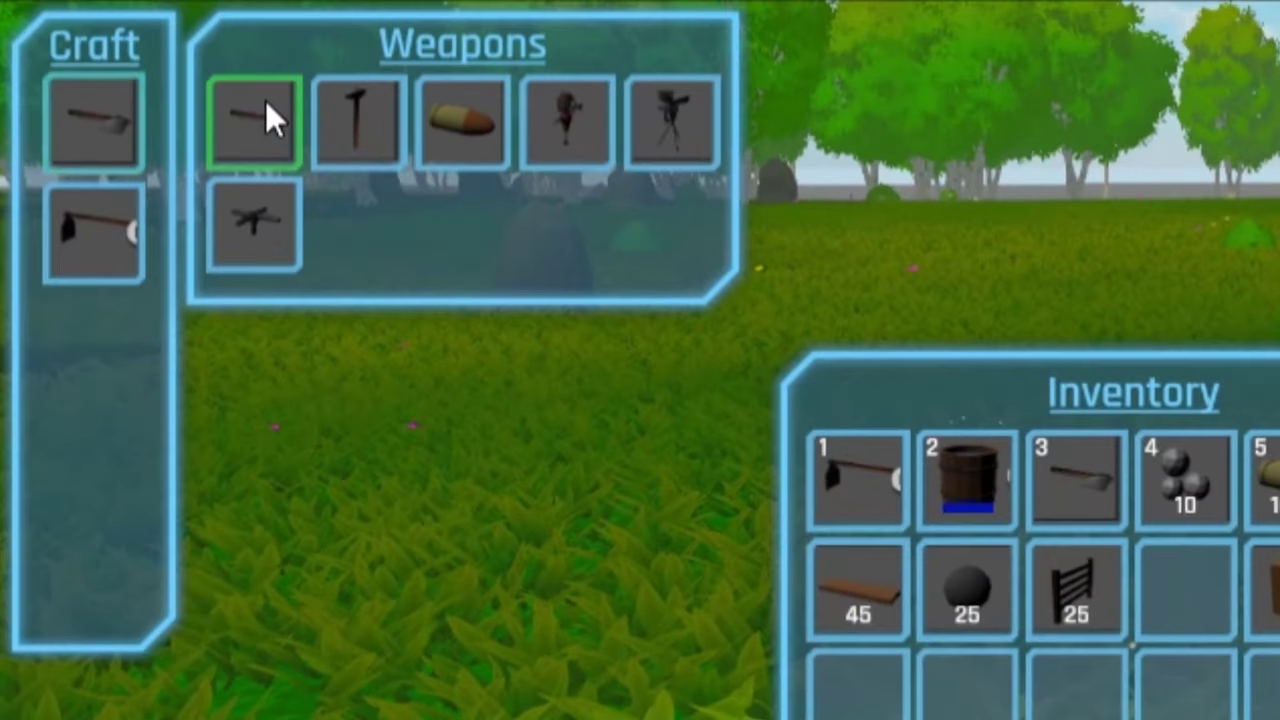
pyautogui.click(265, 100)
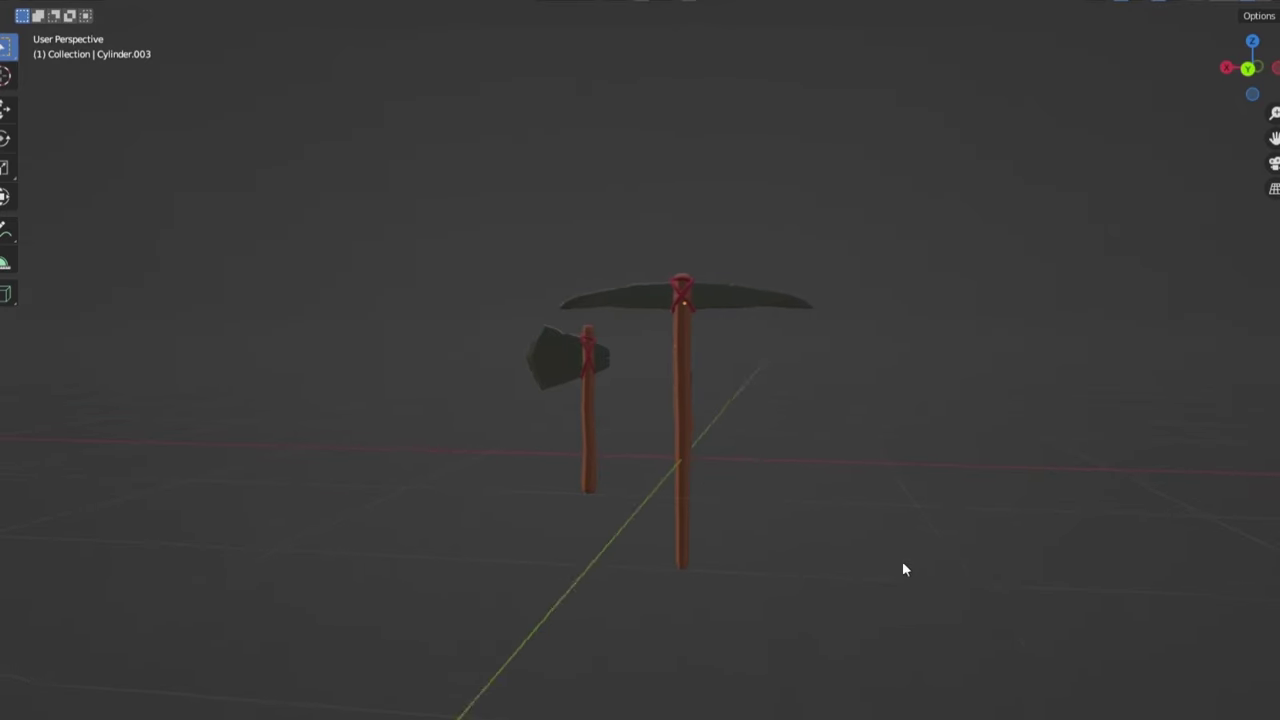
pyautogui.moveTo(903, 568); pyautogui.dragTo(753, 530, button='middle')
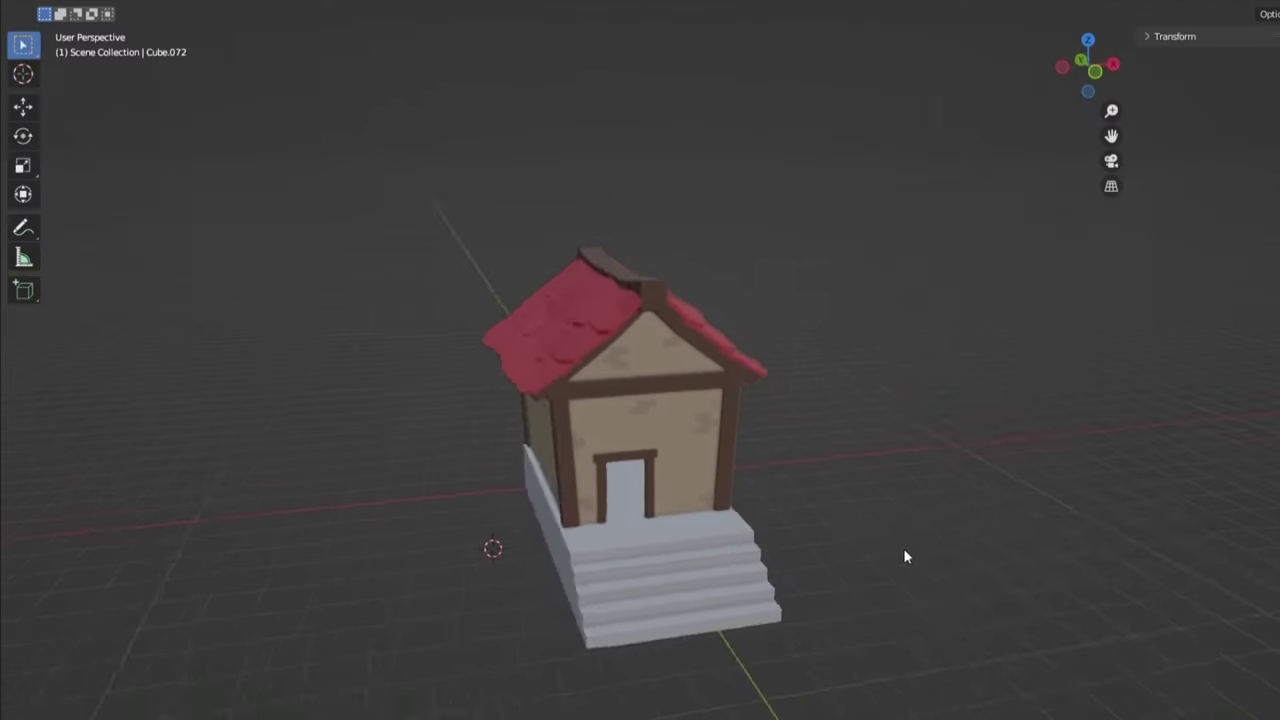
# Step: Confirm the windmill wheel's rotation on the house model and deselect the wheel
pyautogui.moveTo(903, 548); pyautogui.dragTo(783, 580, button='middle')
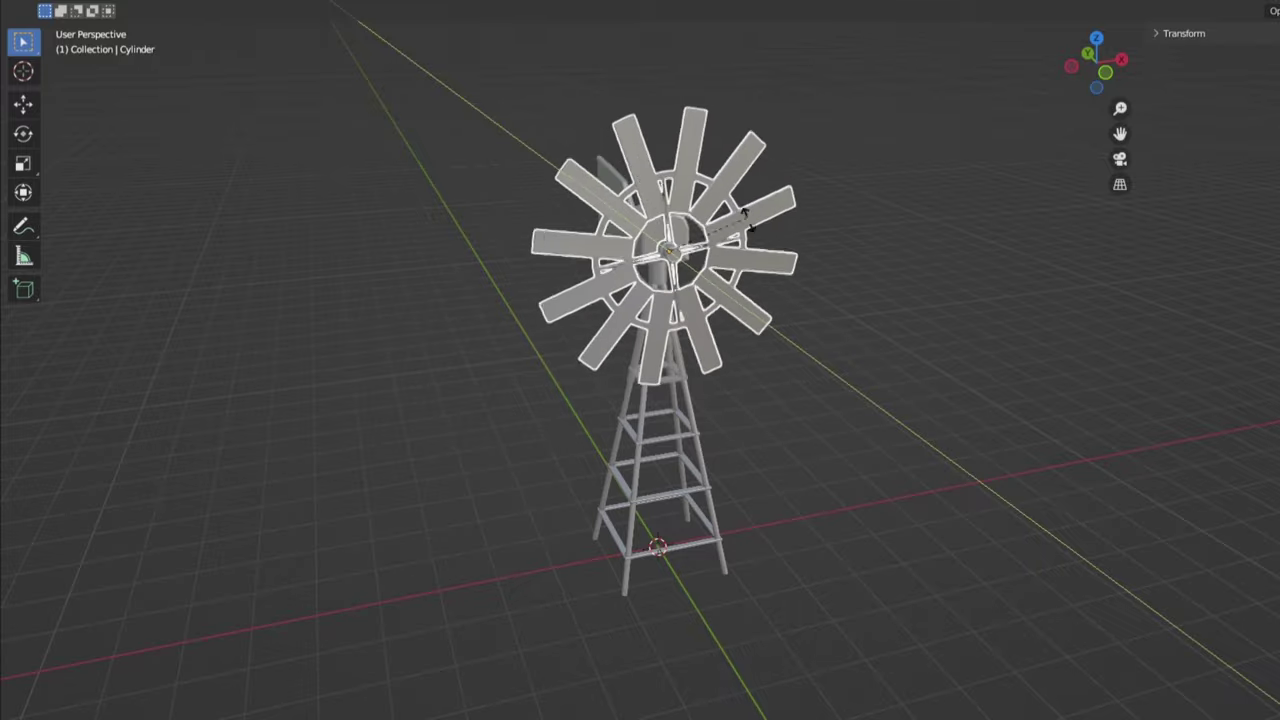
pyautogui.click(866, 457)
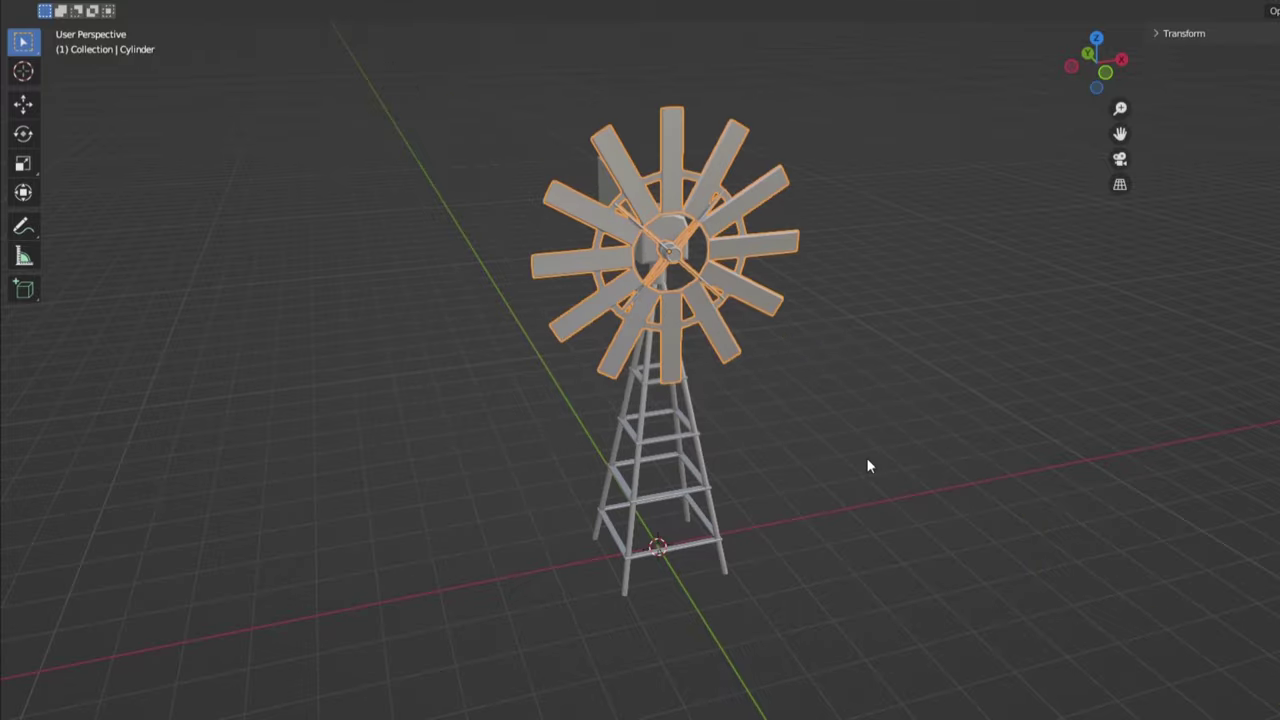
pyautogui.click(866, 457)
# Step: Orbit around the windmill and cottage to a straight front view
pyautogui.moveTo(866, 457); pyautogui.dragTo(573, 437, button='middle')
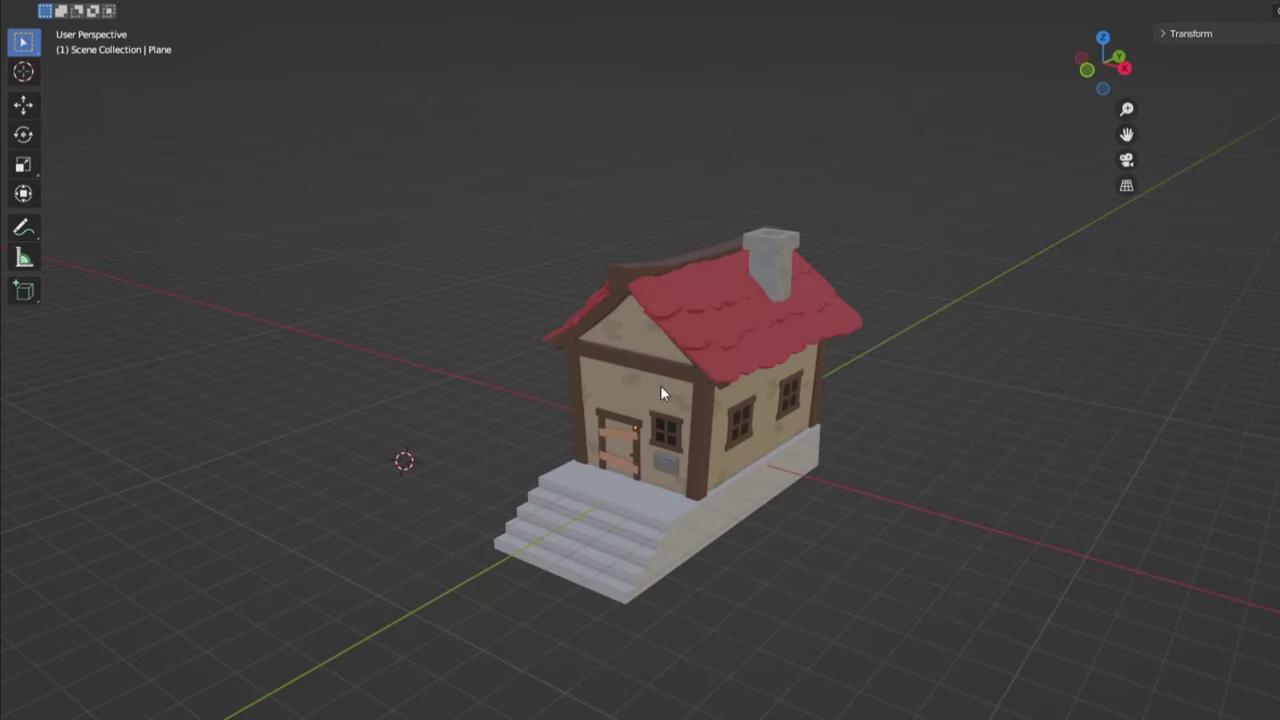
pyautogui.moveTo(766, 485); pyautogui.dragTo(570, 562, button='middle')
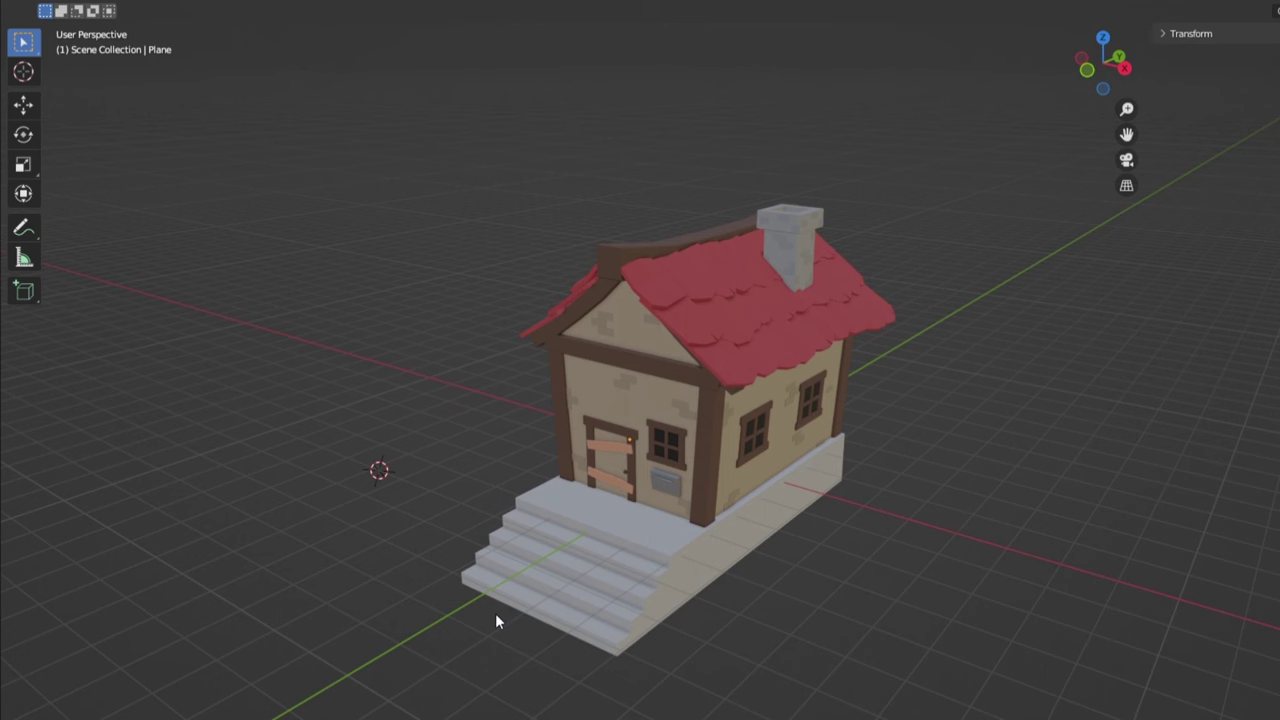
pyautogui.moveTo(496, 614); pyautogui.dragTo(534, 622, button='middle')
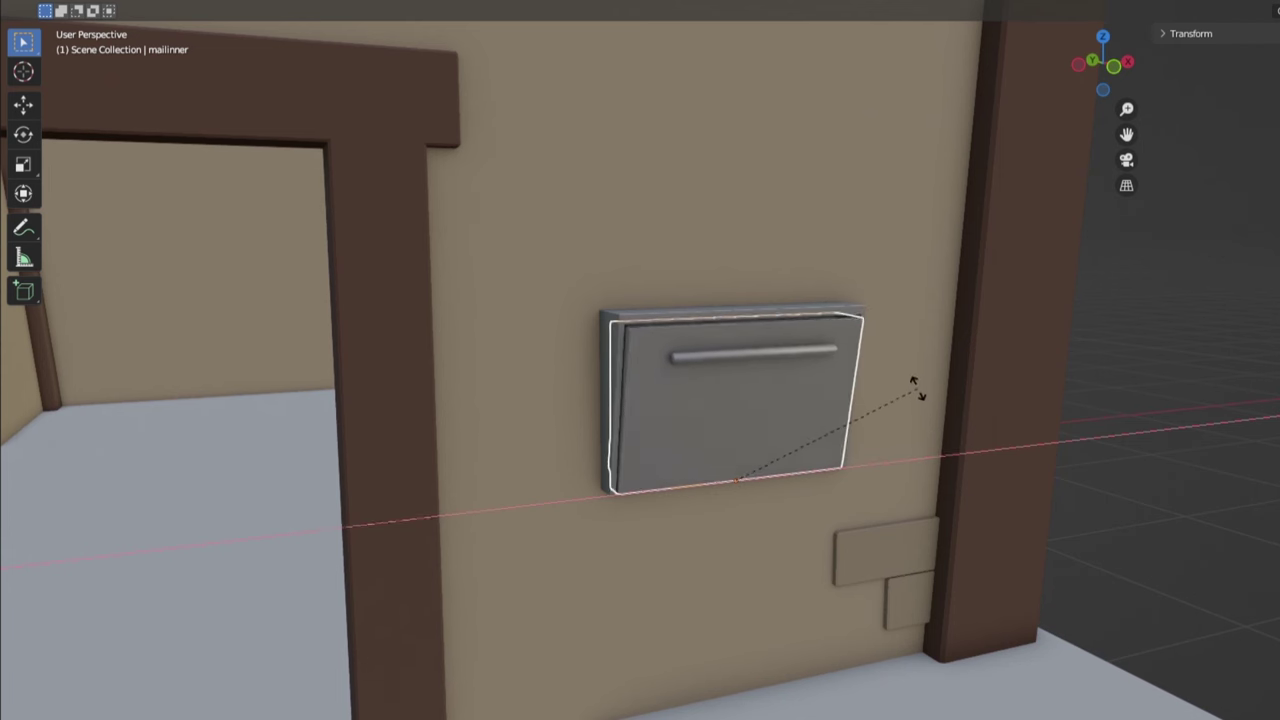
pyautogui.scroll(-8, 1056, 431)
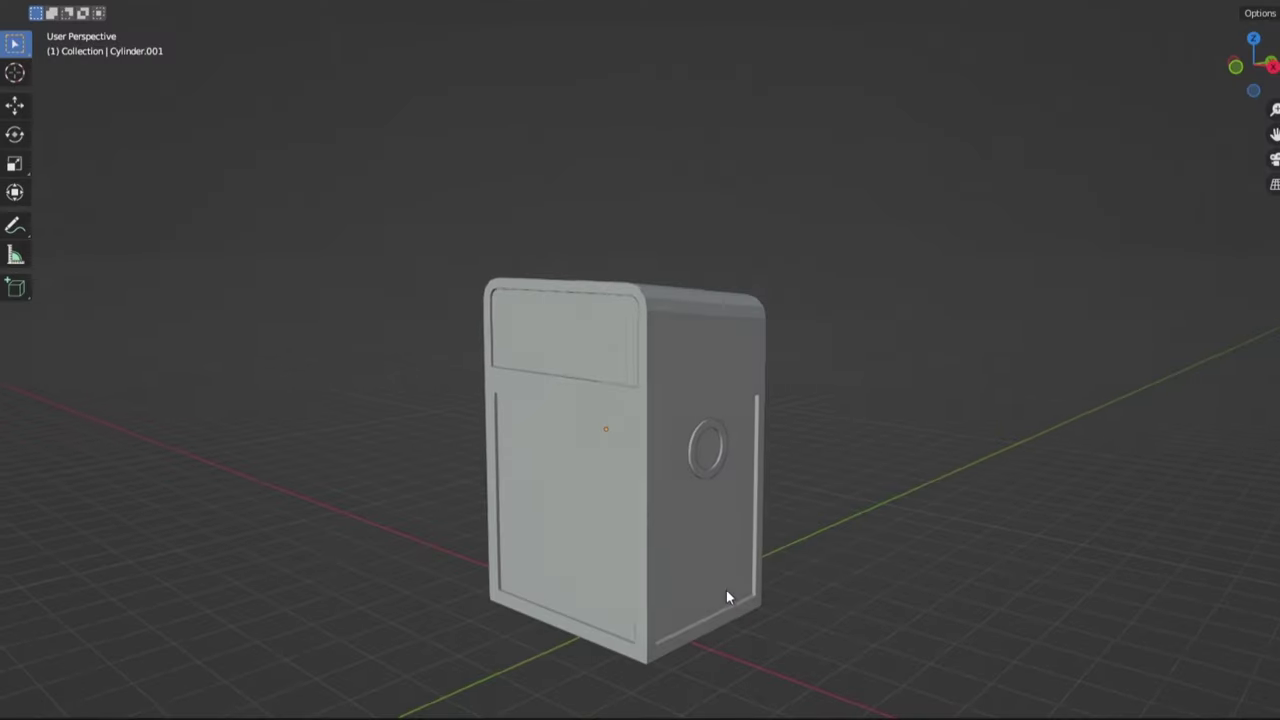
# Step: Orbit around the cabinet, the two screen-headed robots, and the boxy robot with arms
pyautogui.moveTo(726, 589)
pyautogui.mouseDown(button='middle')
pyautogui.moveTo(937, 577)
pyautogui.moveTo(926, 514)
pyautogui.moveTo(820, 588)
pyautogui.mouseUp(button='middle')
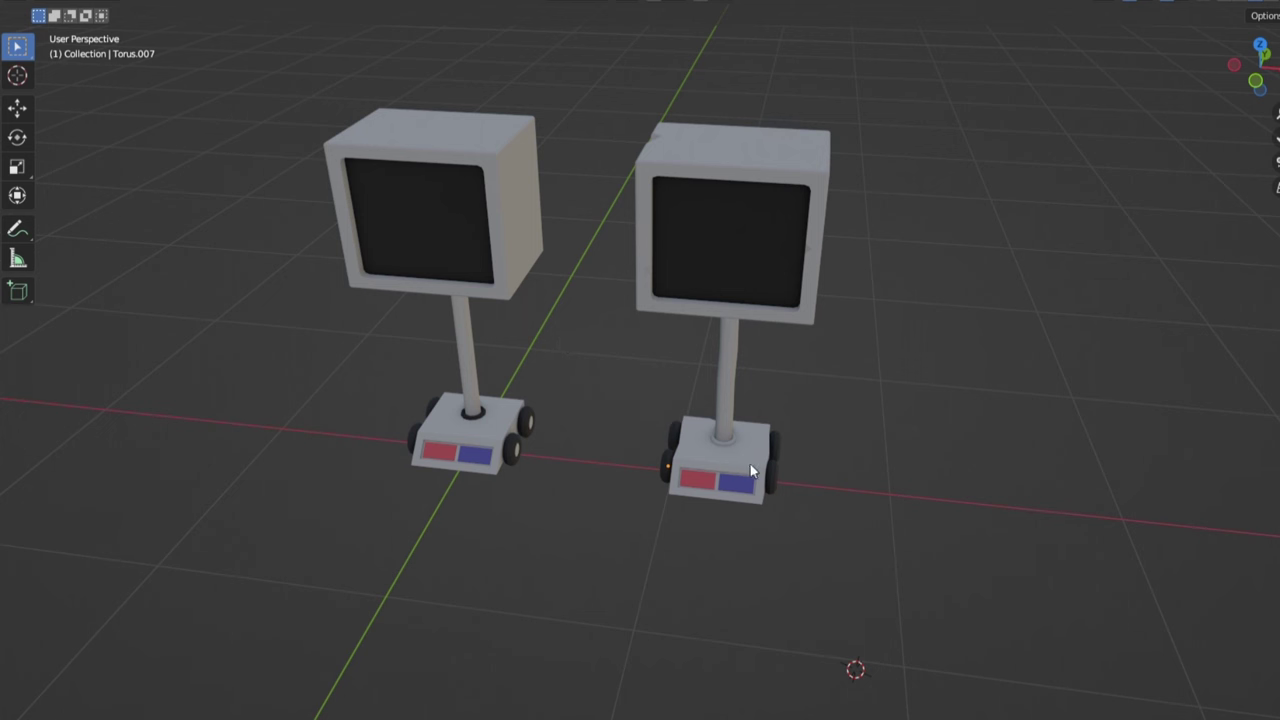
pyautogui.moveTo(750, 464); pyautogui.dragTo(745, 437, button='middle')
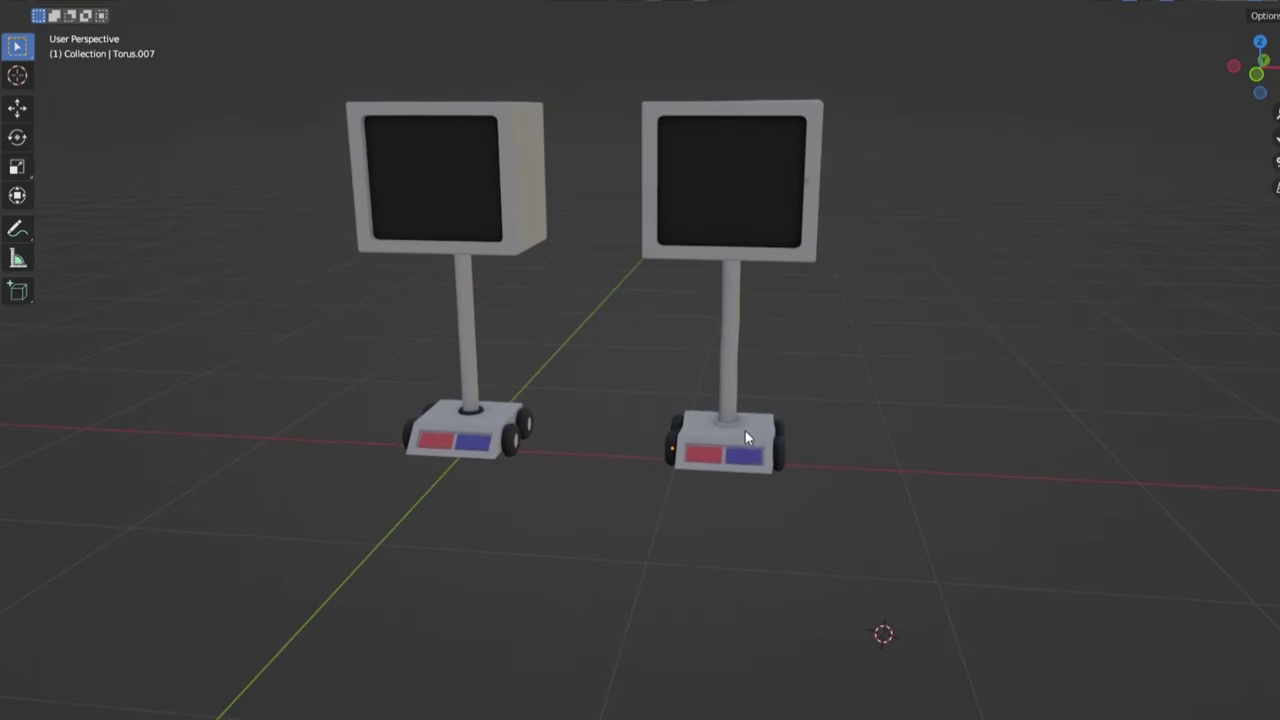
pyautogui.moveTo(715, 497); pyautogui.dragTo(737, 500, button='middle')
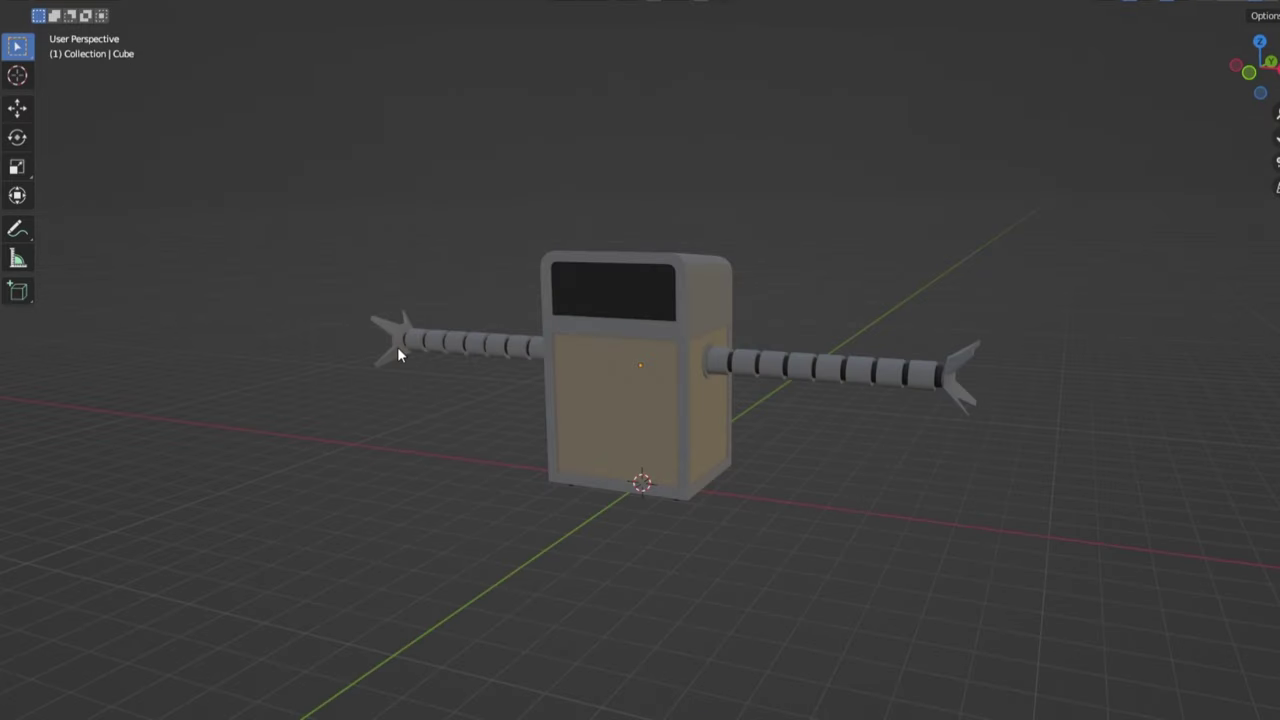
pyautogui.moveTo(397, 354); pyautogui.dragTo(491, 403, button='middle')
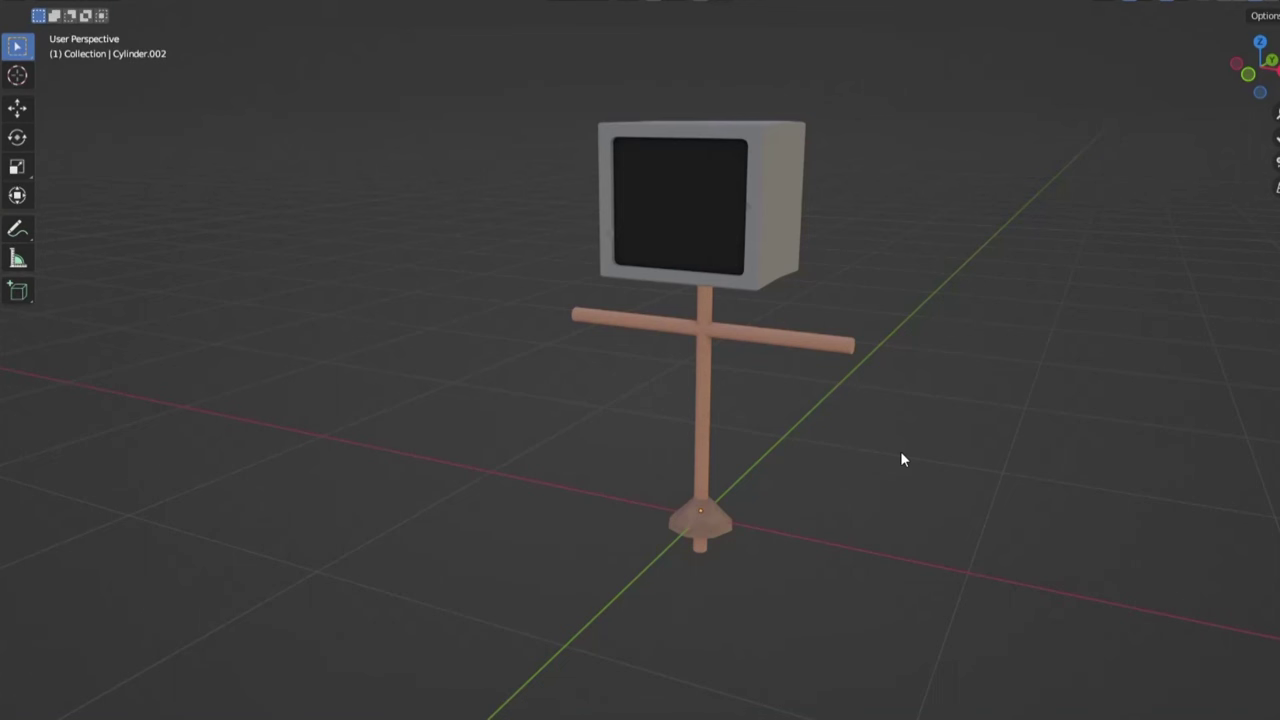
# Step: Switch to front view and orbit around the TV-headed scarecrow post and its clothes
pyautogui.press('KP_1')
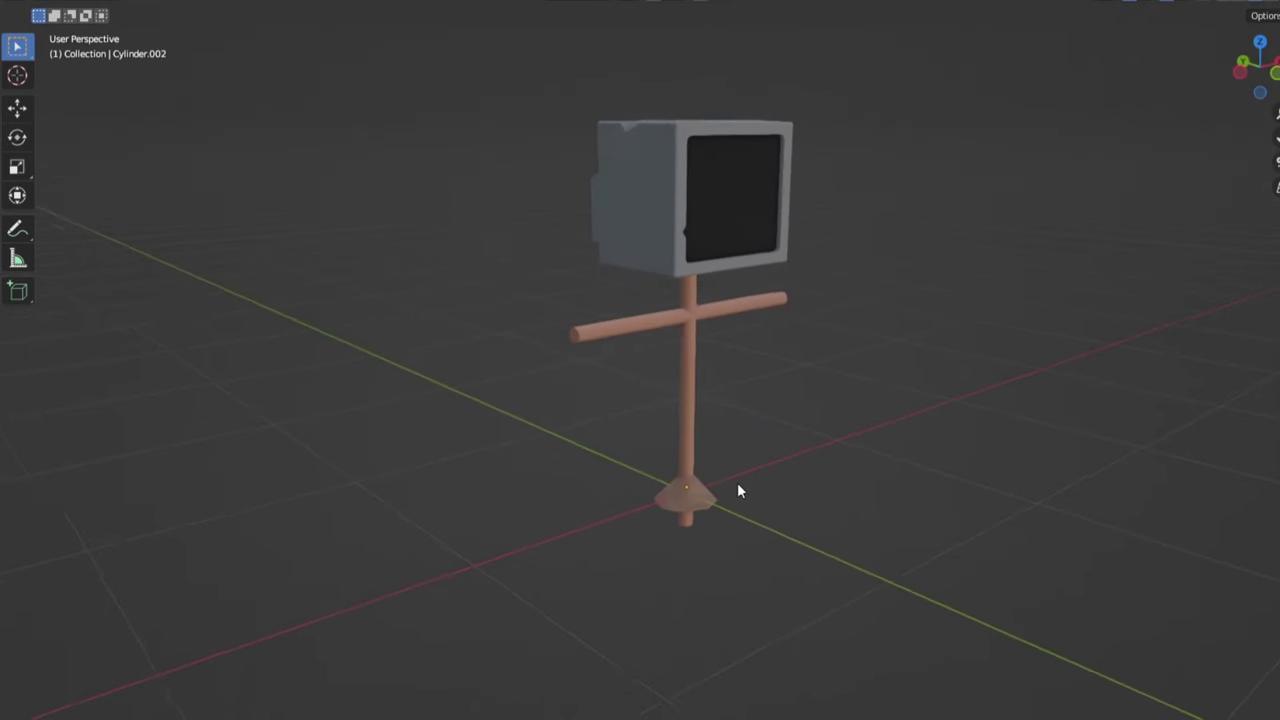
pyautogui.moveTo(738, 490); pyautogui.dragTo(761, 337, button='middle')
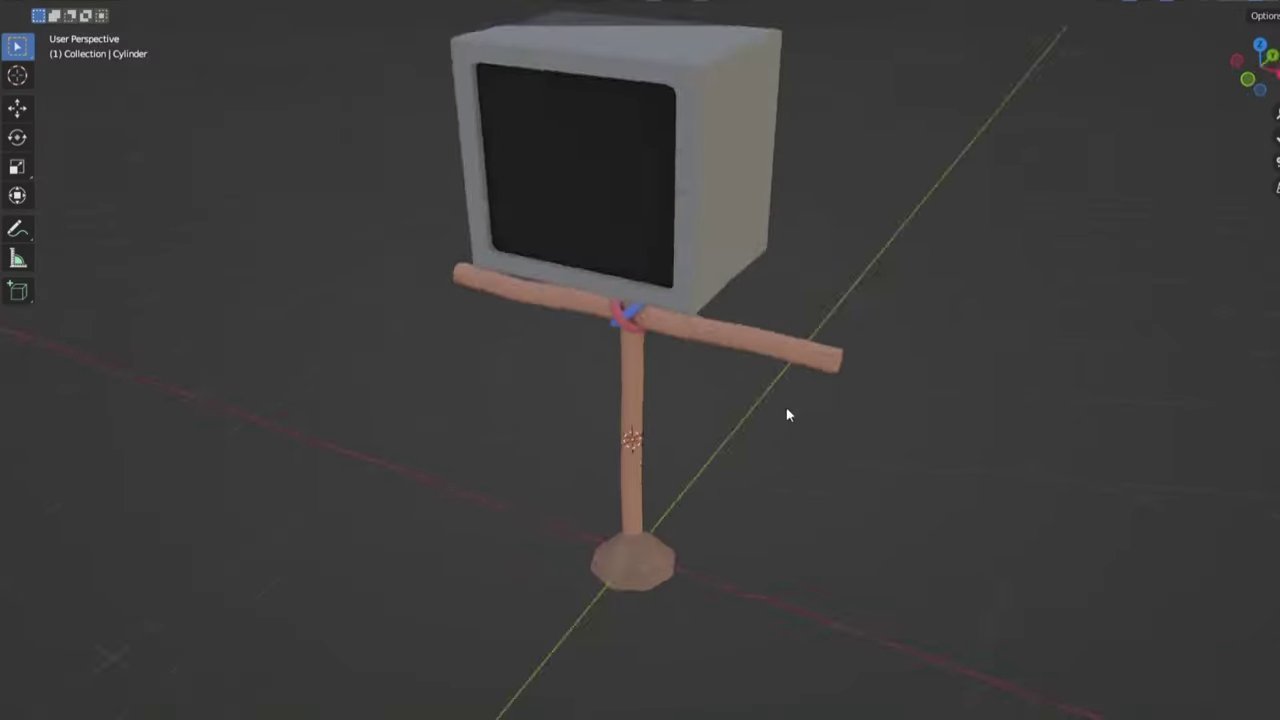
pyautogui.scroll(2, 789, 414)
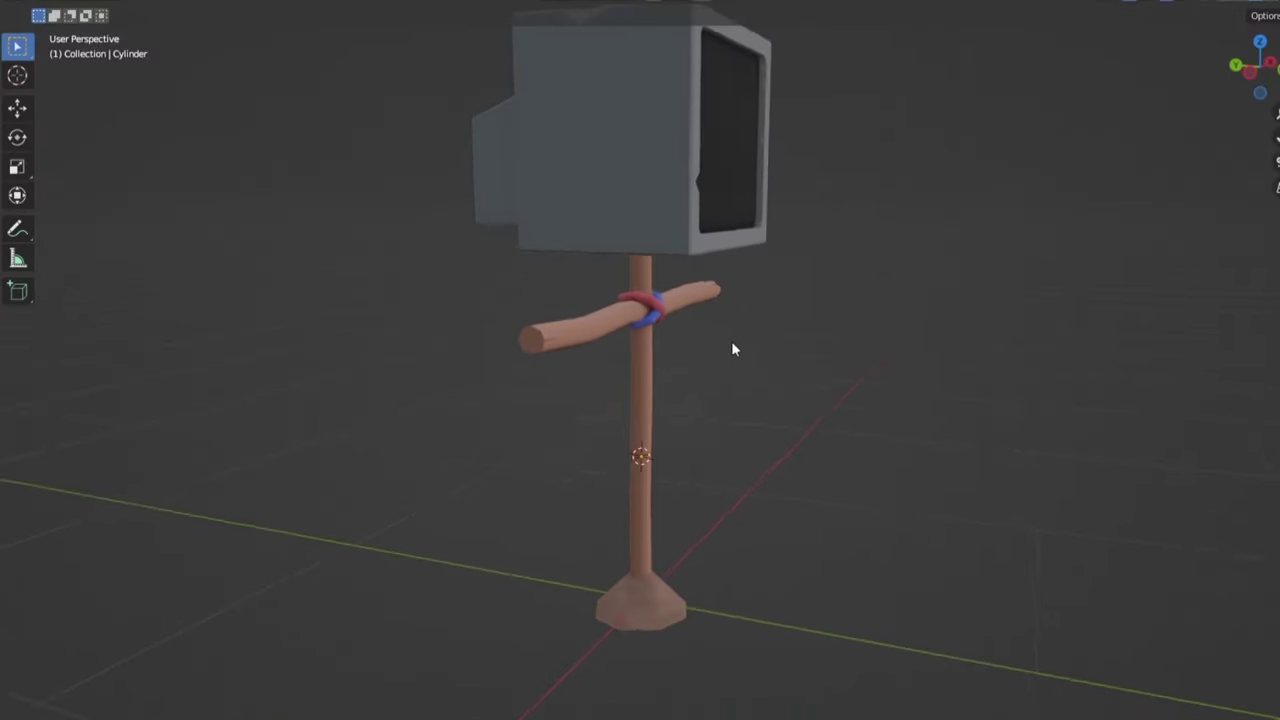
pyautogui.moveTo(733, 349); pyautogui.dragTo(661, 381, button='middle')
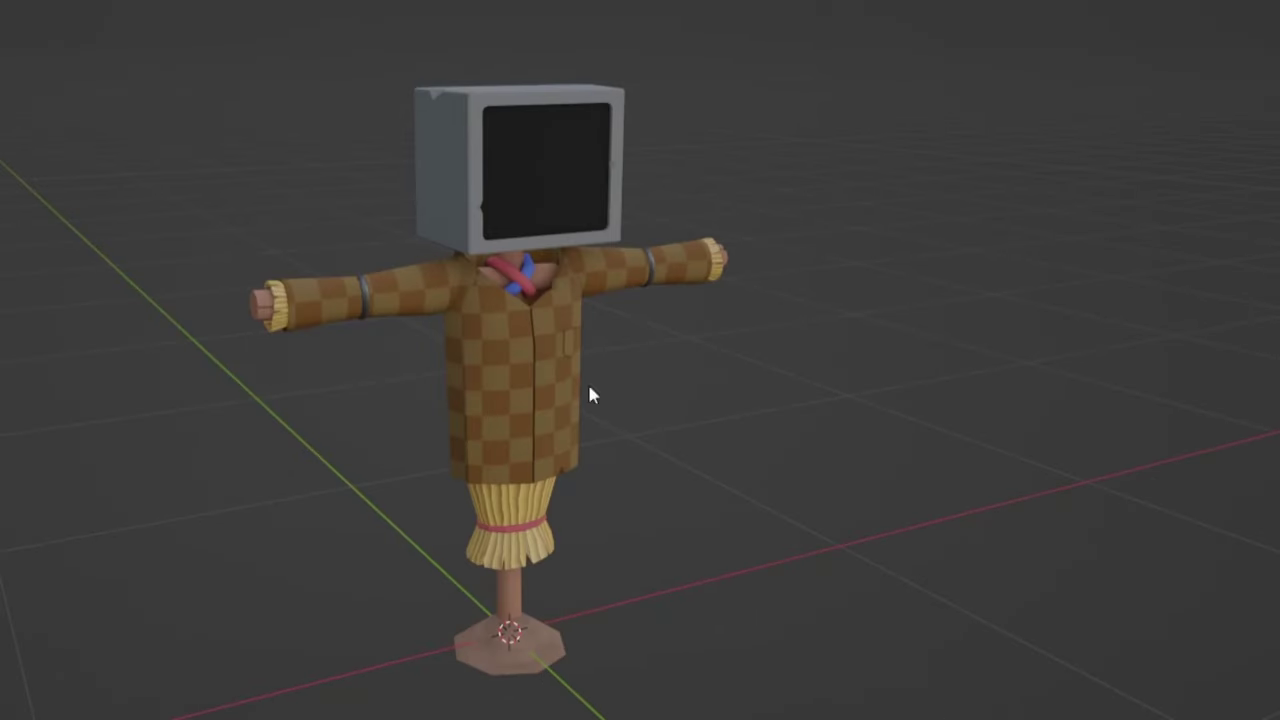
pyautogui.moveTo(877, 716); pyautogui.dragTo(720, 716, button='middle')
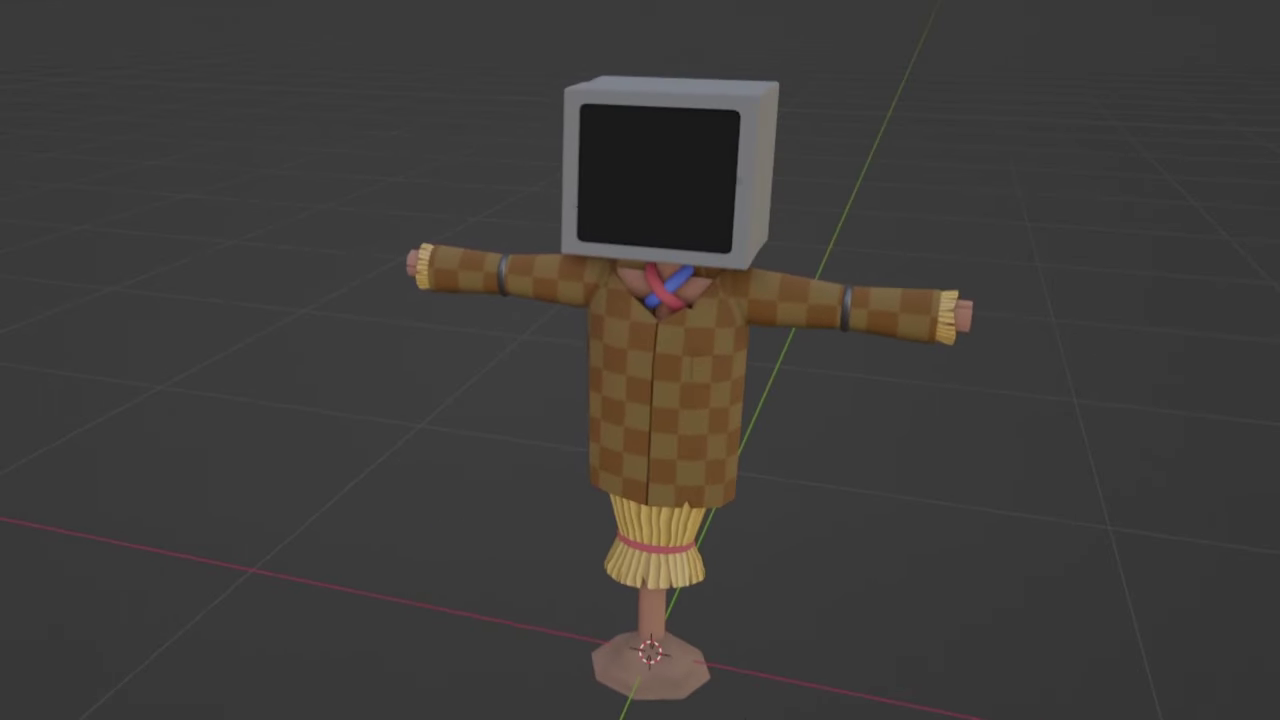
# Step: Select the straw skirt and bring its whole material node tree into view
pyautogui.click(668, 556)
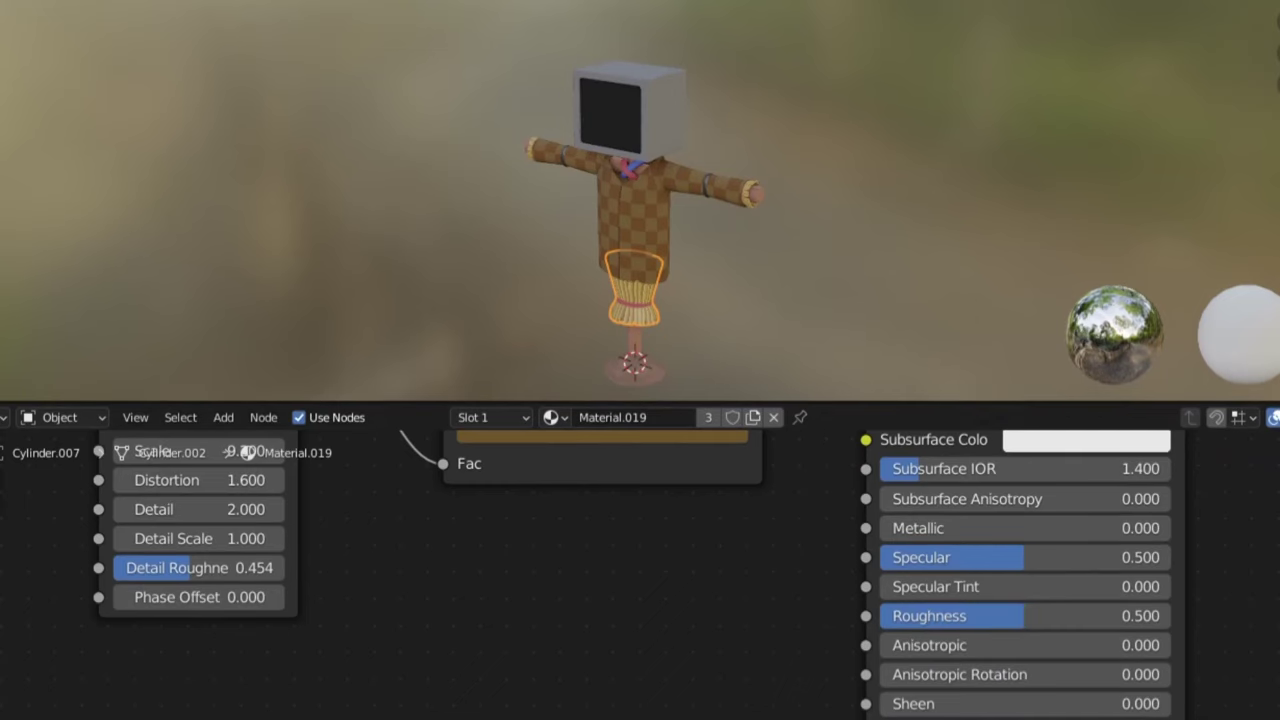
pyautogui.scroll(-3, 388, 612)
pyautogui.moveTo(514, 657); pyautogui.dragTo(594, 716, button='middle')
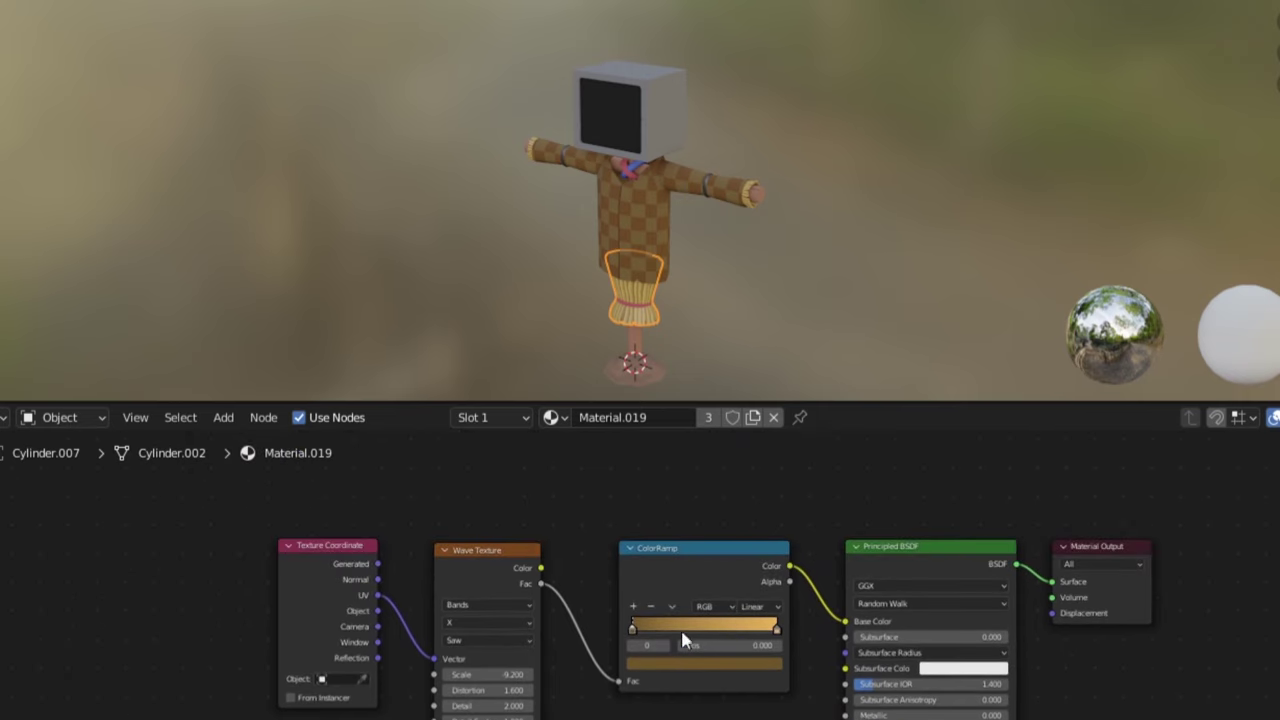
pyautogui.scroll(5, 670, 355)
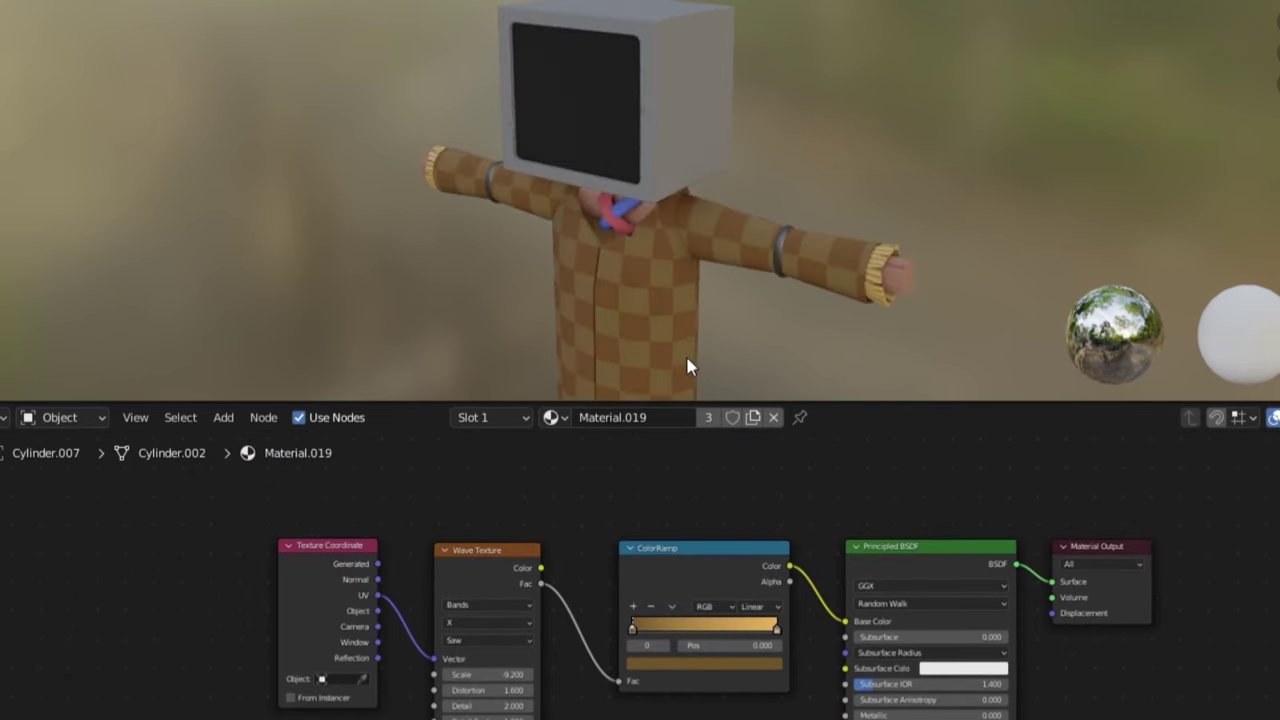
pyautogui.keyDown('shift'); pyautogui.moveTo(685, 355); pyautogui.dragTo(674, 131, button='middle'); pyautogui.keyUp('shift')
pyautogui.scroll(3, 621, 210)
pyautogui.click(621, 214)
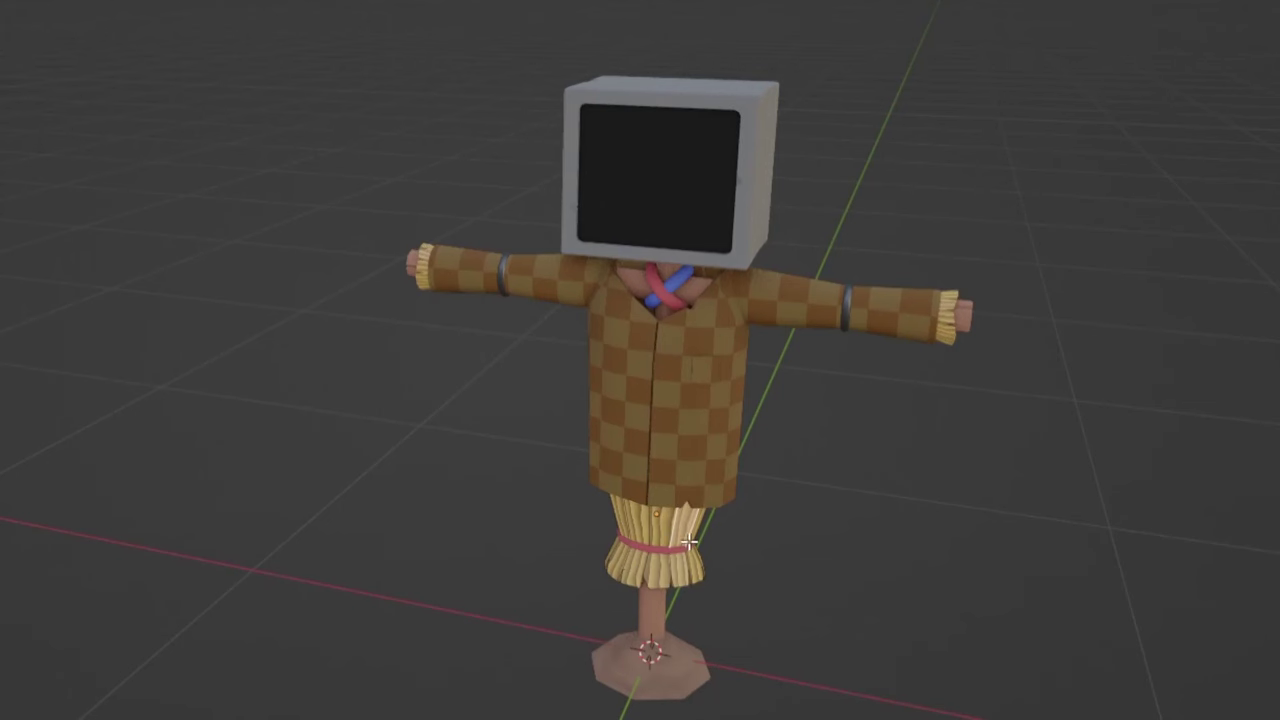
# Step: Deselect the skirt and orbit around the finished scarecrow from the front, side and back
pyautogui.click(827, 634)
pyautogui.moveTo(805, 631); pyautogui.dragTo(680, 540, button='middle')
pyautogui.moveTo(559, 403); pyautogui.dragTo(637, 434, button='middle')
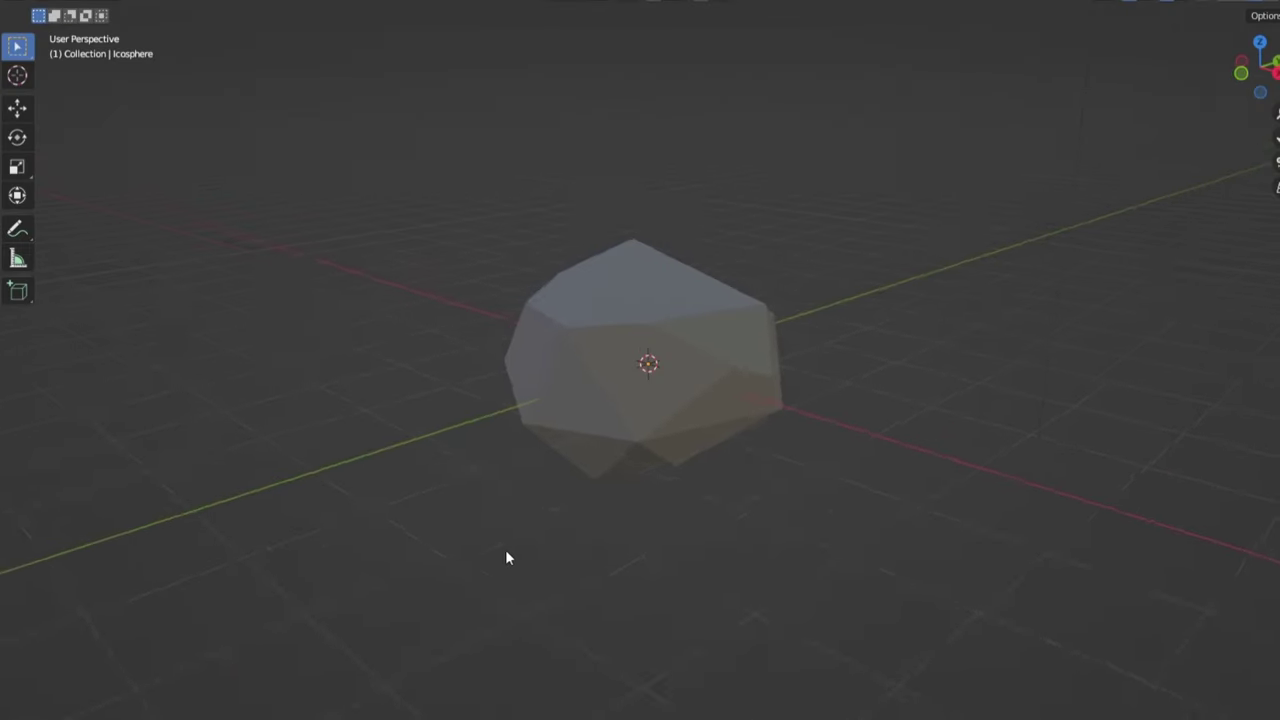
pyautogui.moveTo(508, 557); pyautogui.dragTo(823, 560, button='middle')
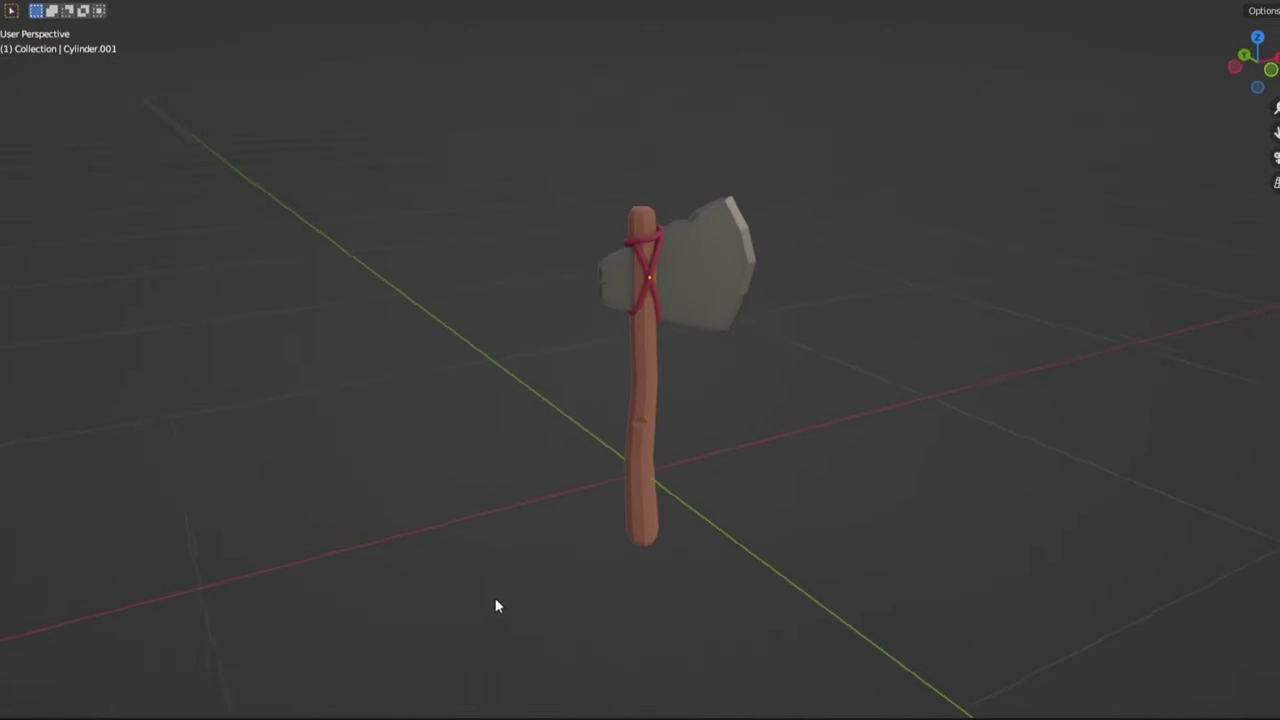
# Step: Orbit the axe and knight models, then run the robot in-game and open the inventory
pyautogui.moveTo(497, 603); pyautogui.dragTo(745, 593, button='middle')
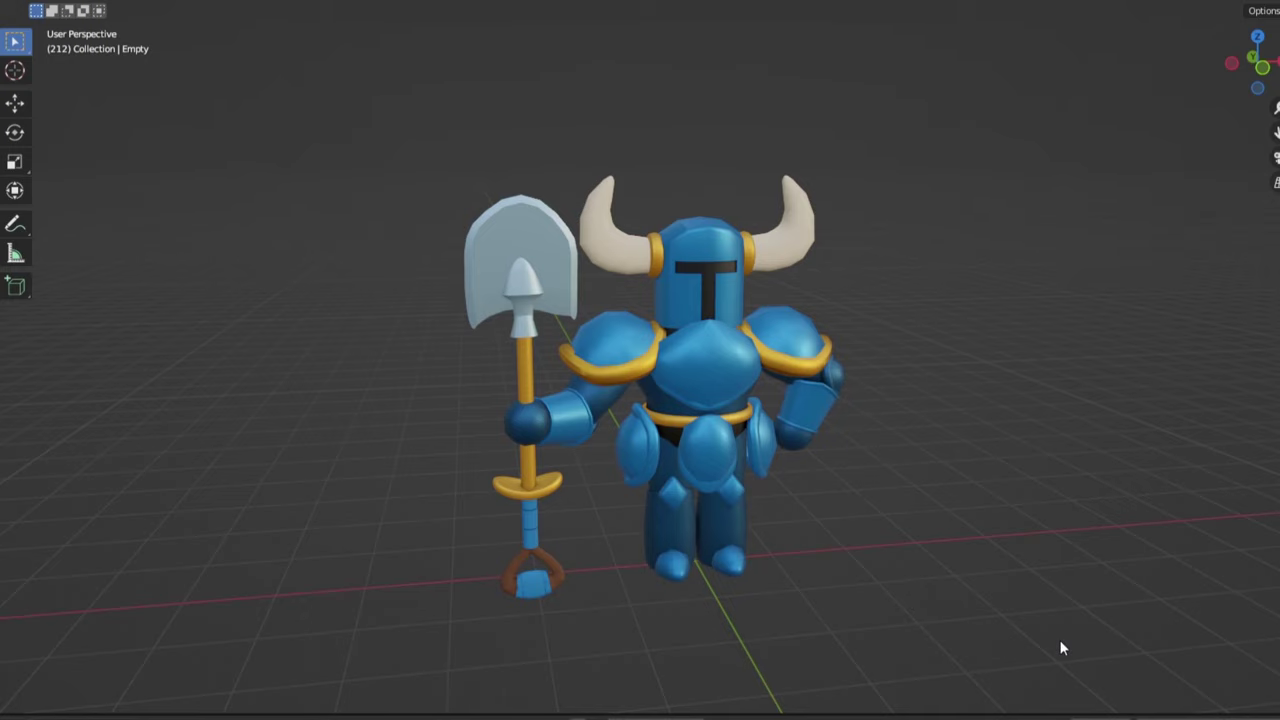
pyautogui.moveTo(1061, 643); pyautogui.dragTo(1023, 643, button='middle')
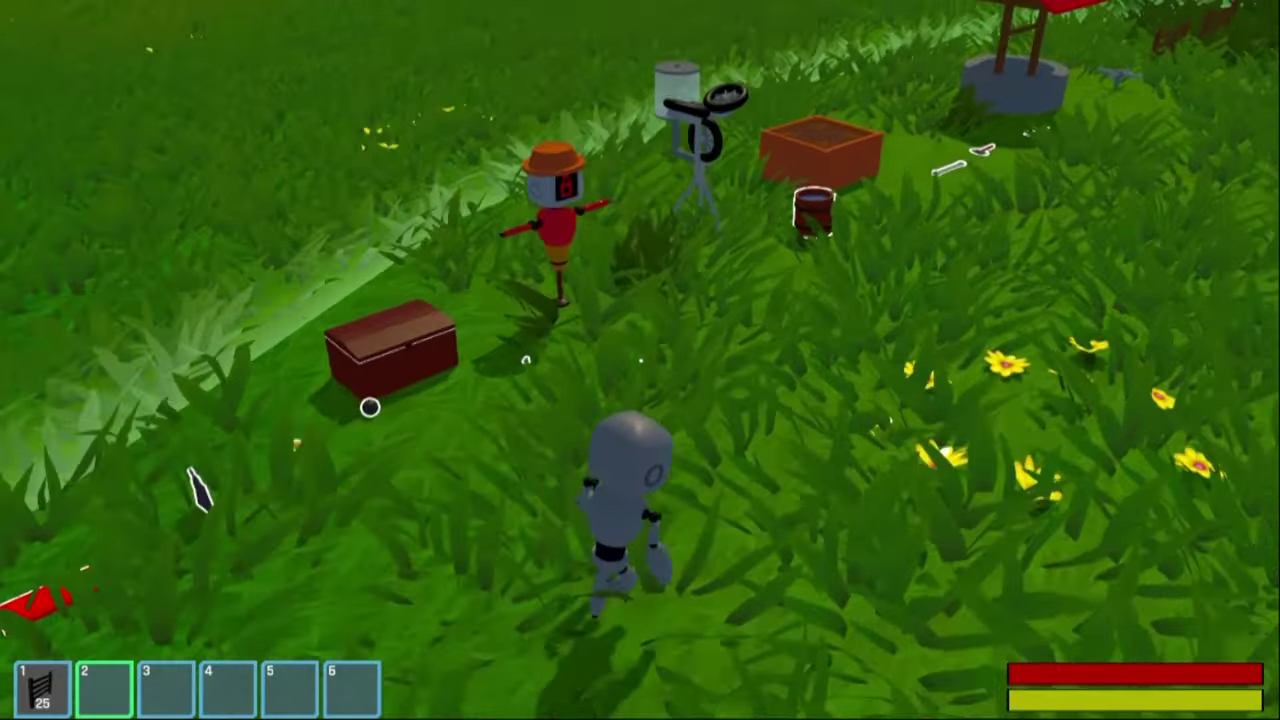
pyautogui.press('w')
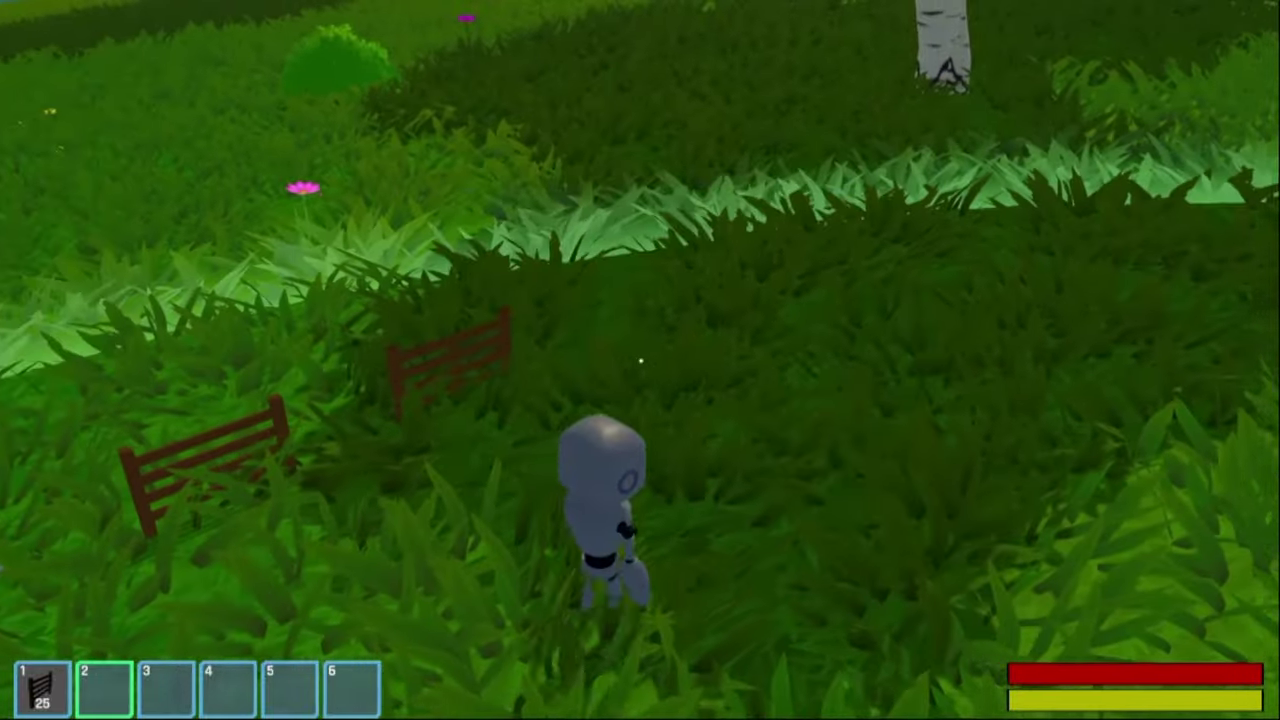
pyautogui.press('i')
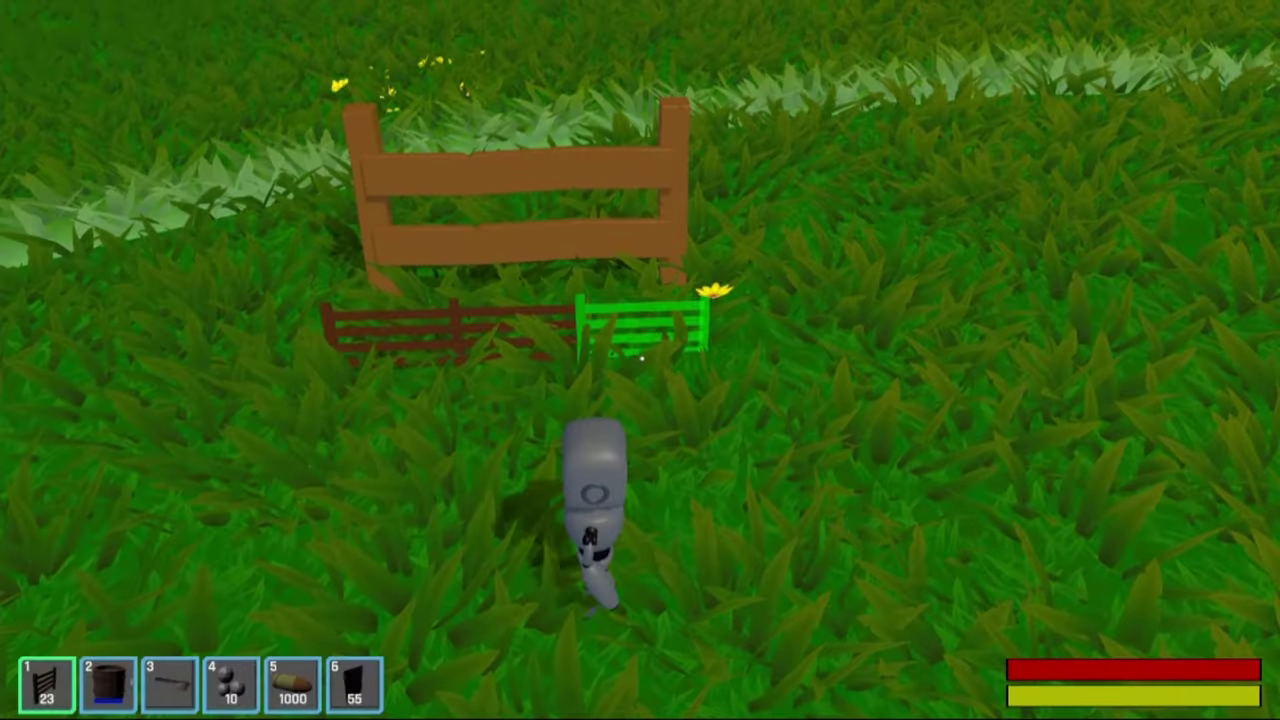
# Step: Place three more fence sections extending the red row and walk toward the wooden fence
pyautogui.click(641, 357)
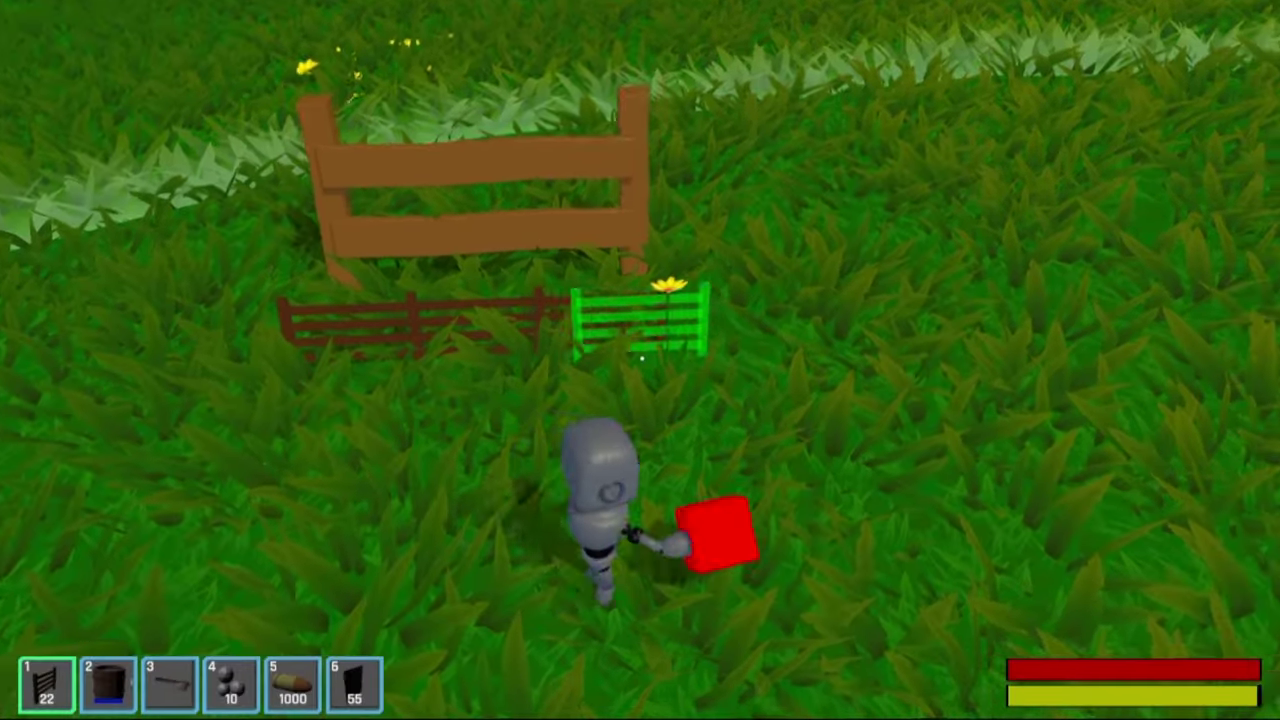
pyautogui.click(641, 357)
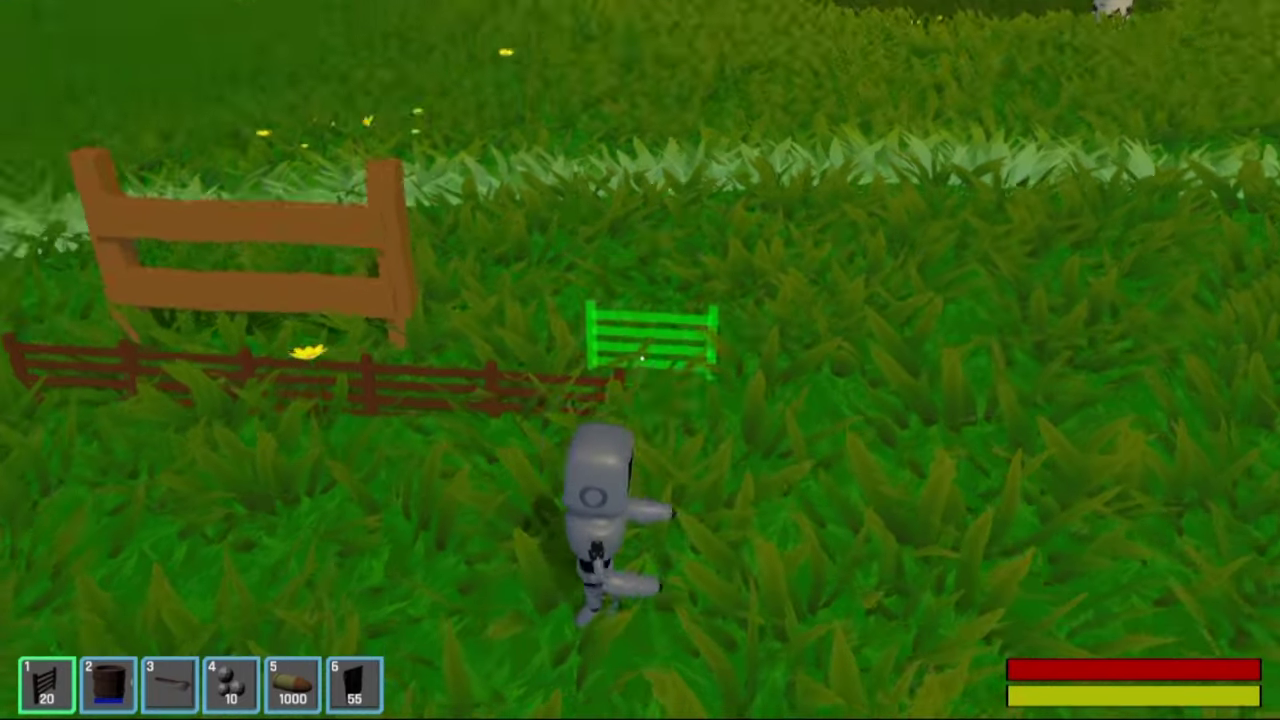
pyautogui.click(641, 357)
pyautogui.press('w')
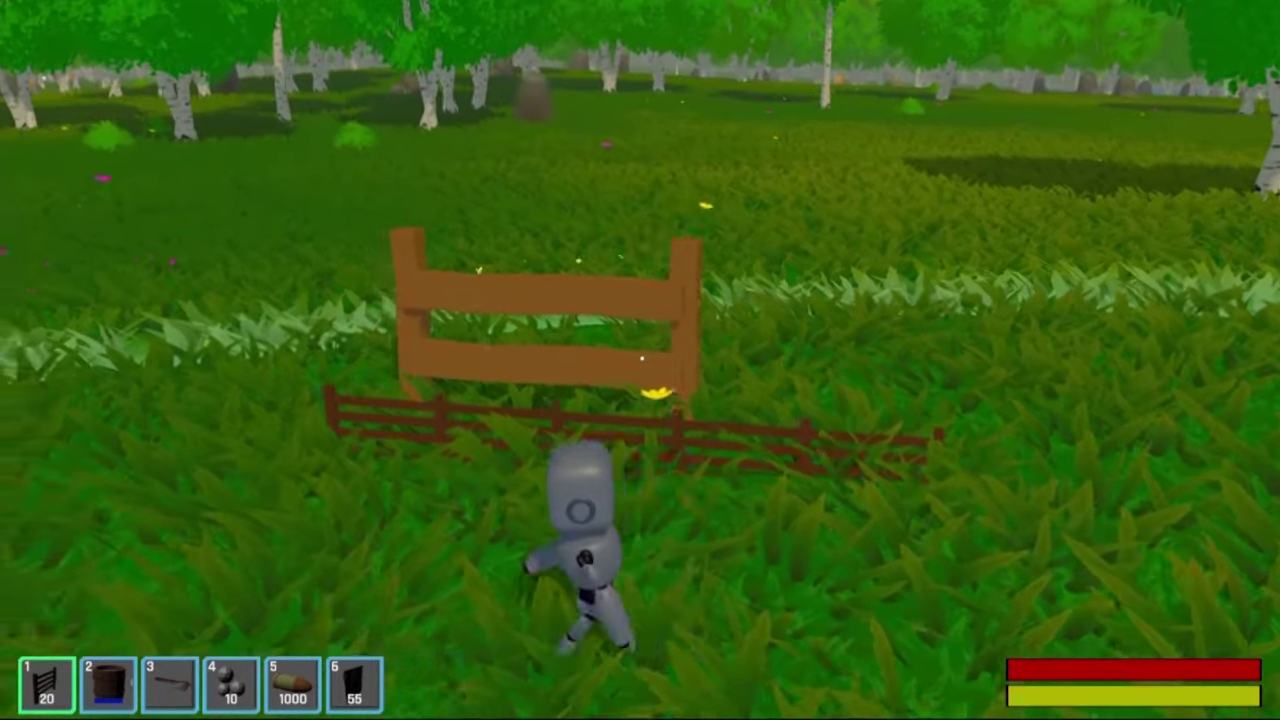